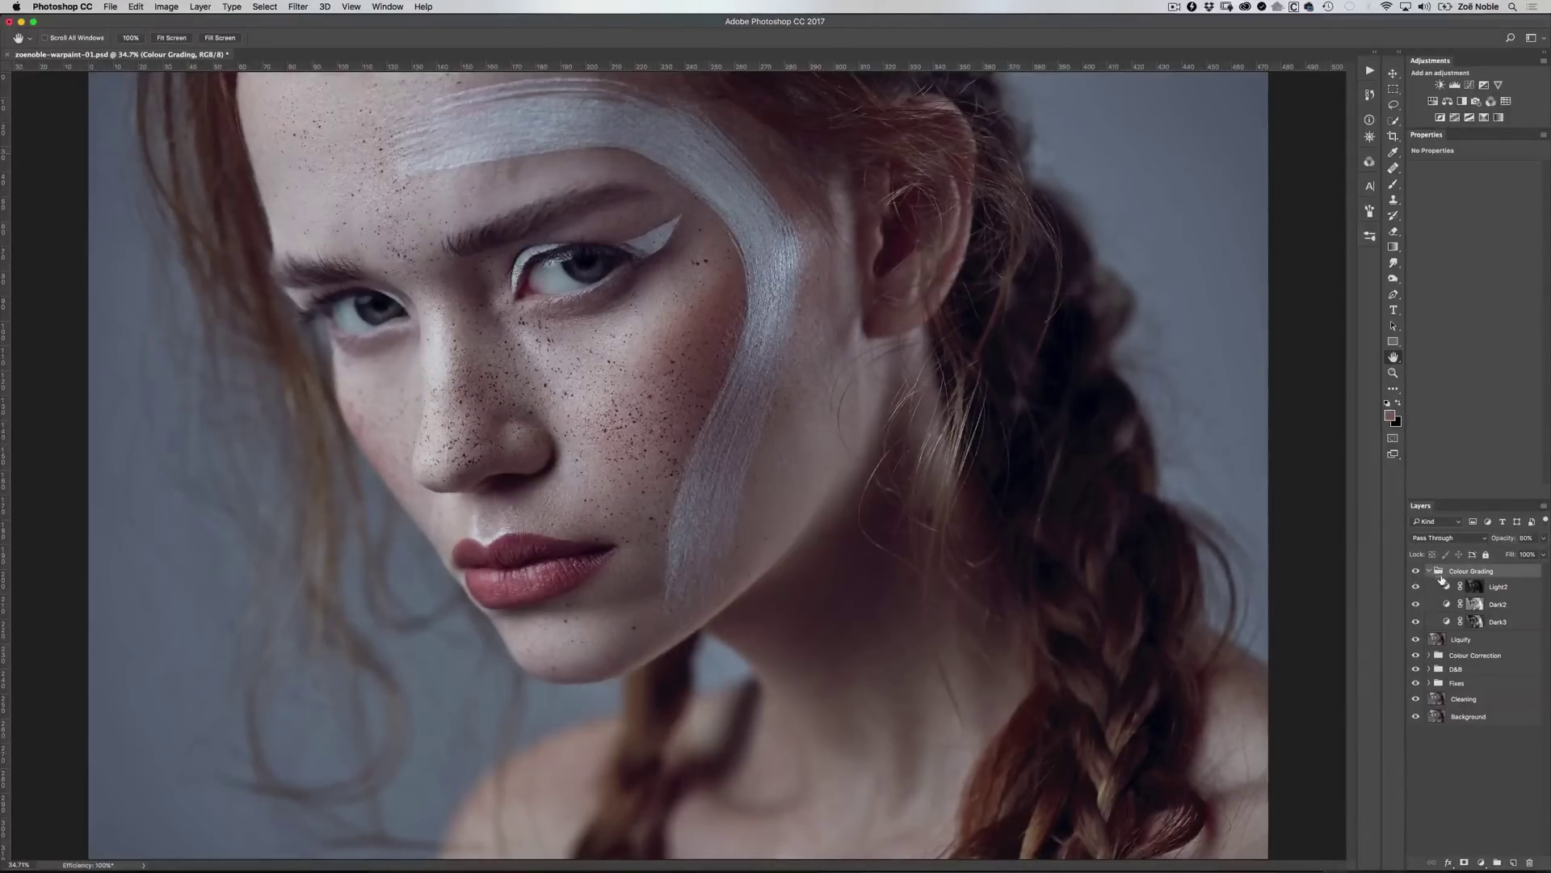
Delete the Colour Grading group and compare the original Background layer alone with the full retouched layer stack
key(Delete)
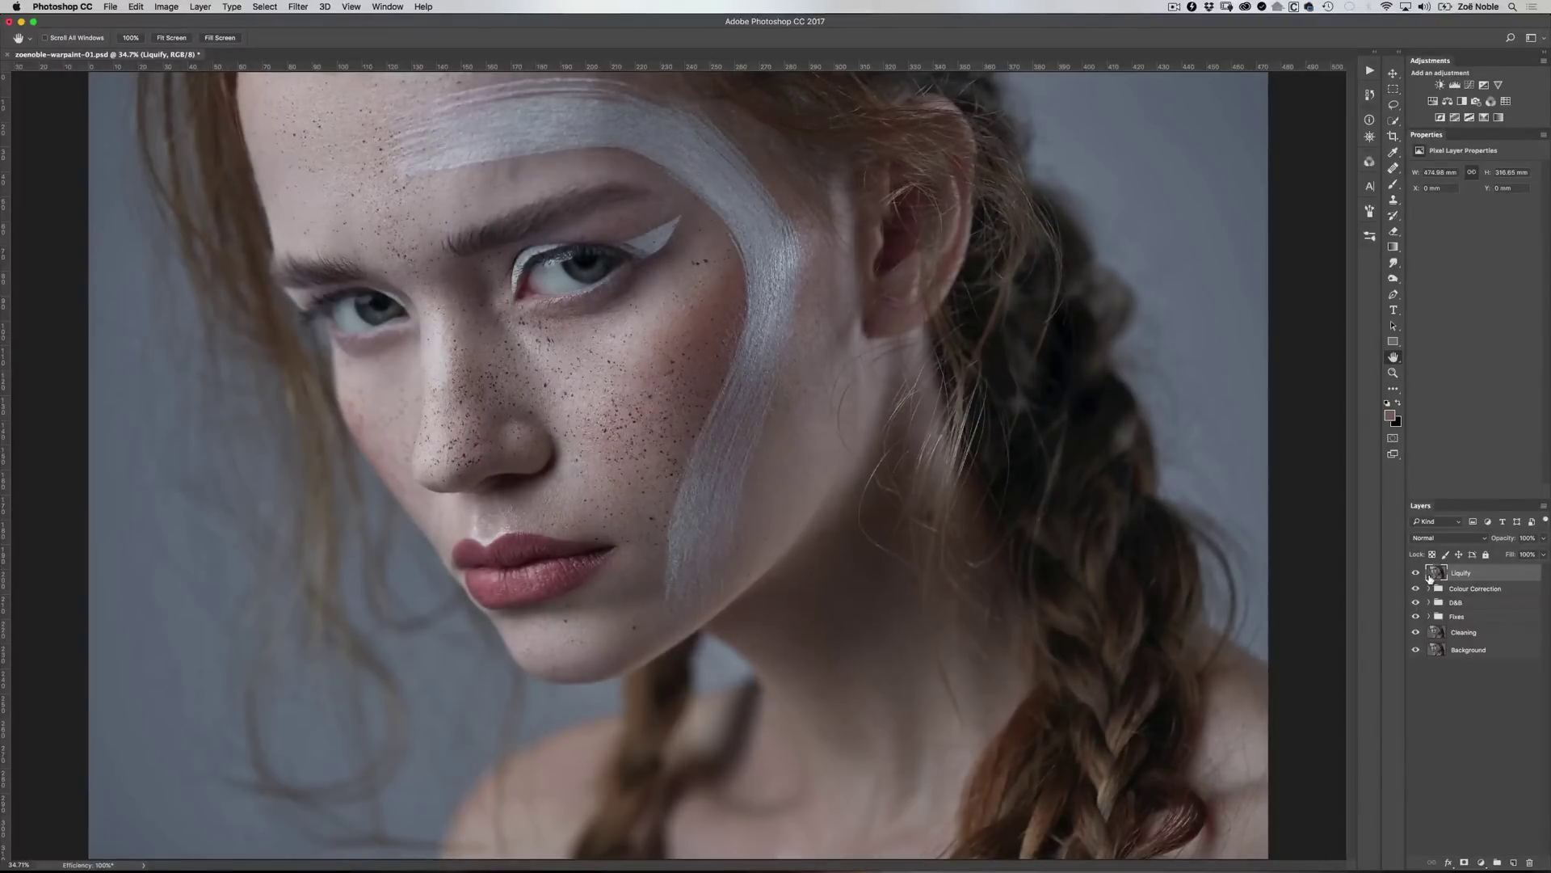
alt+click(1417, 650)
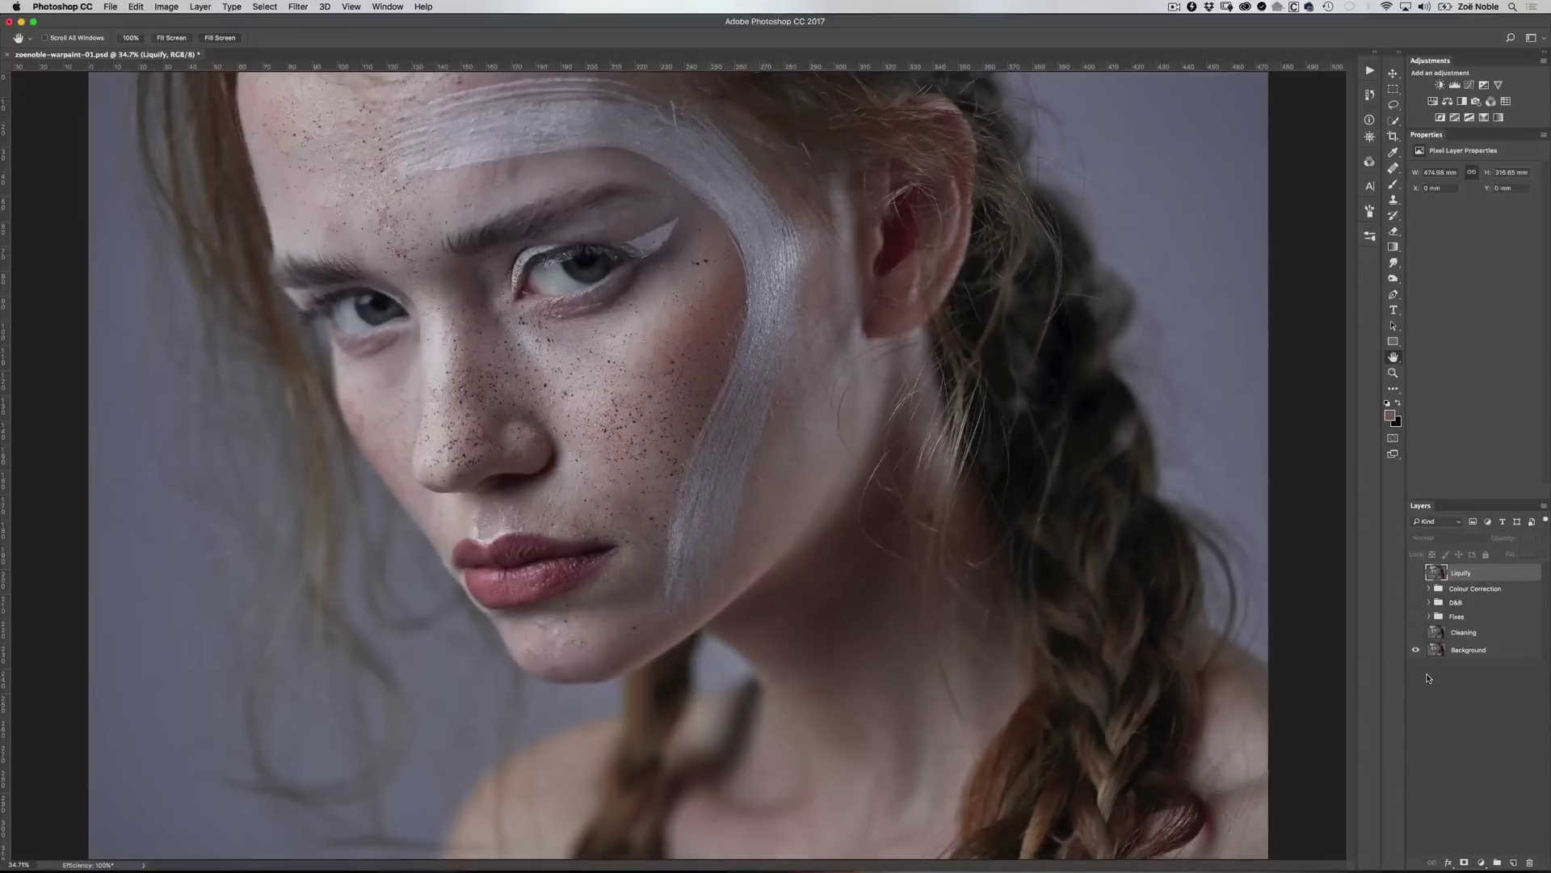
alt+click(1416, 650)
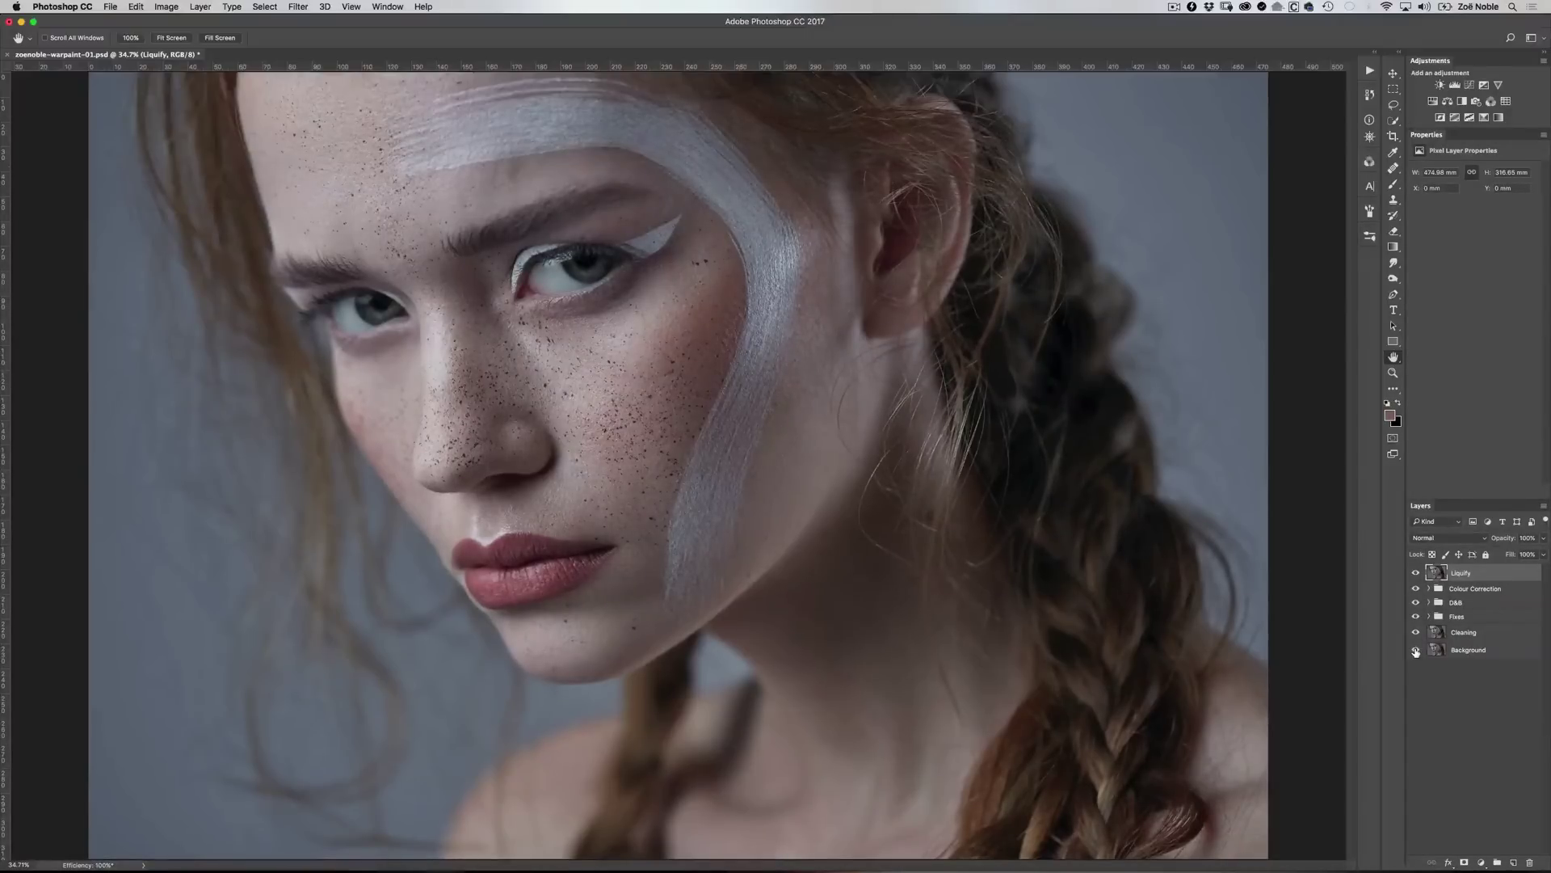
Review the light, dark and midtone actions in the Luminosity Masks action set, collapsing Delete midtones and enlarging the action list
click(1371, 73)
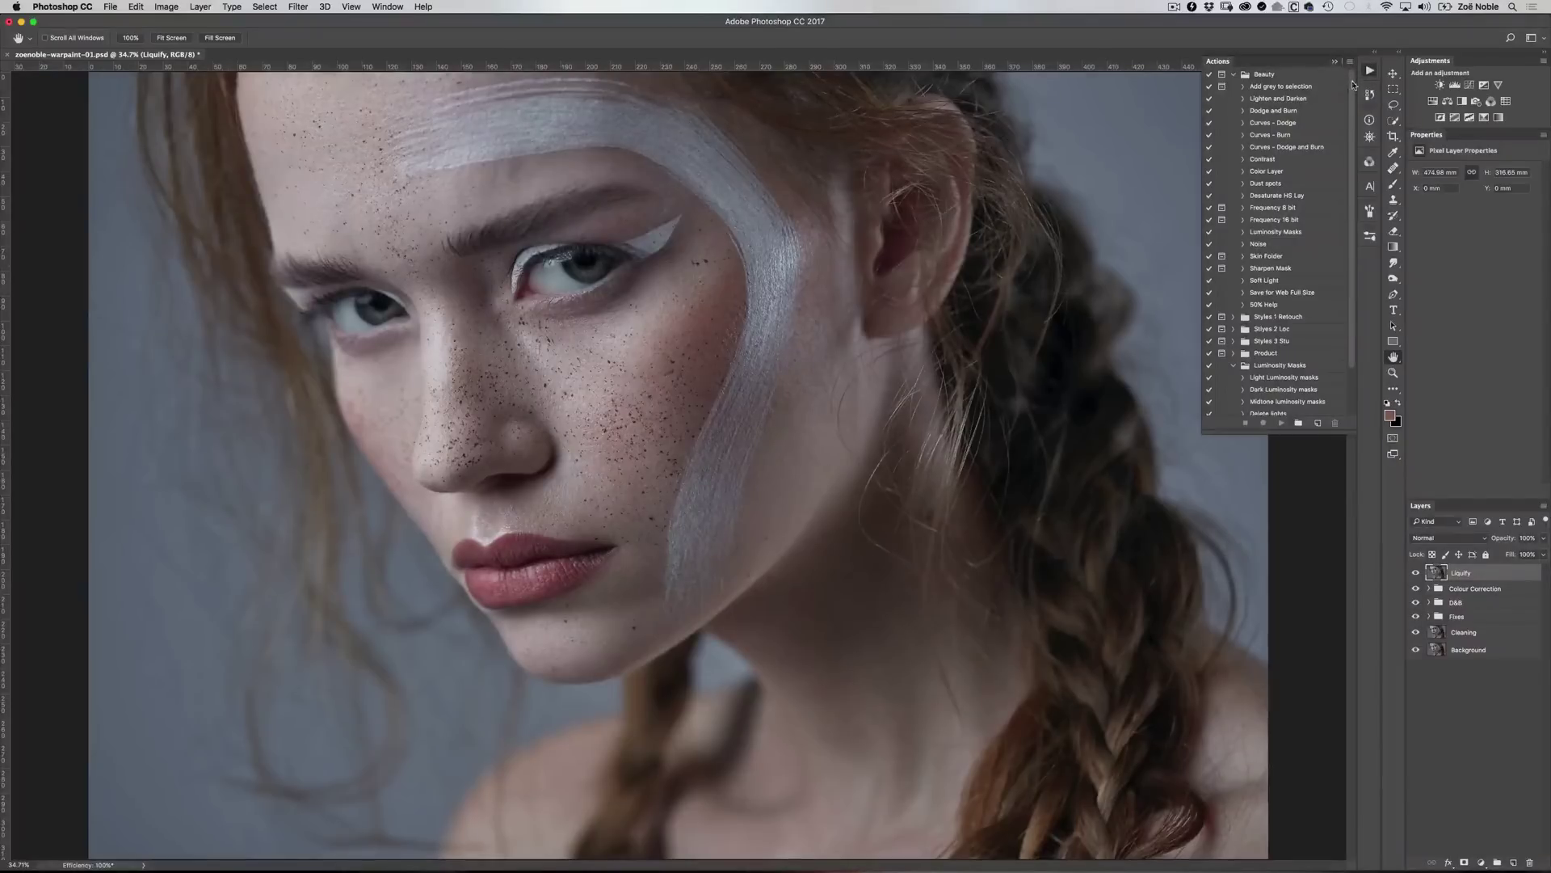
drag(1353, 84, 1352, 171)
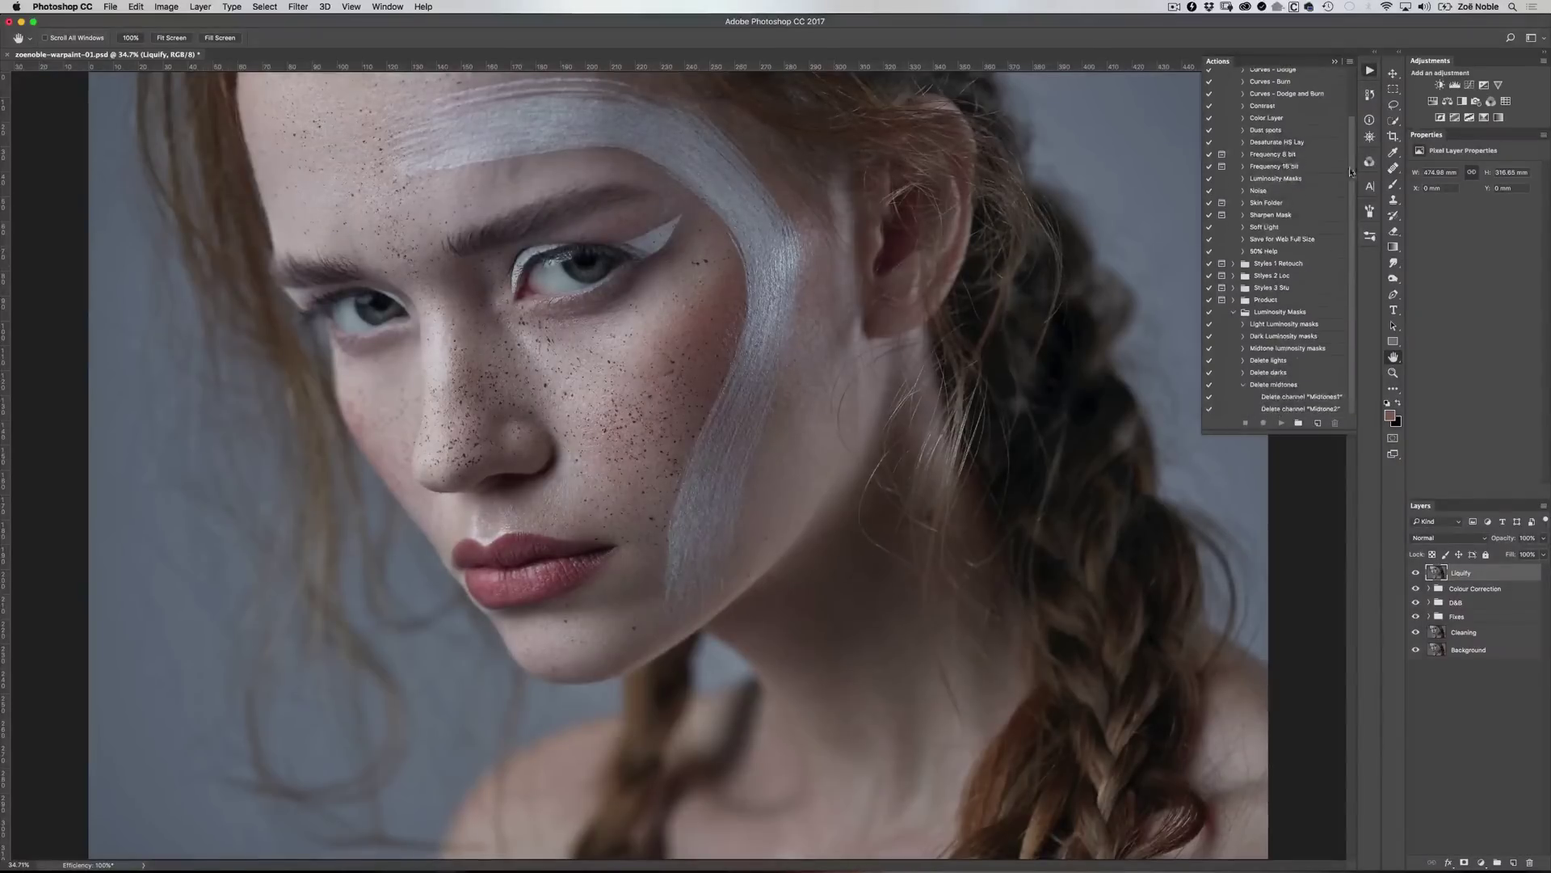
click(1234, 312)
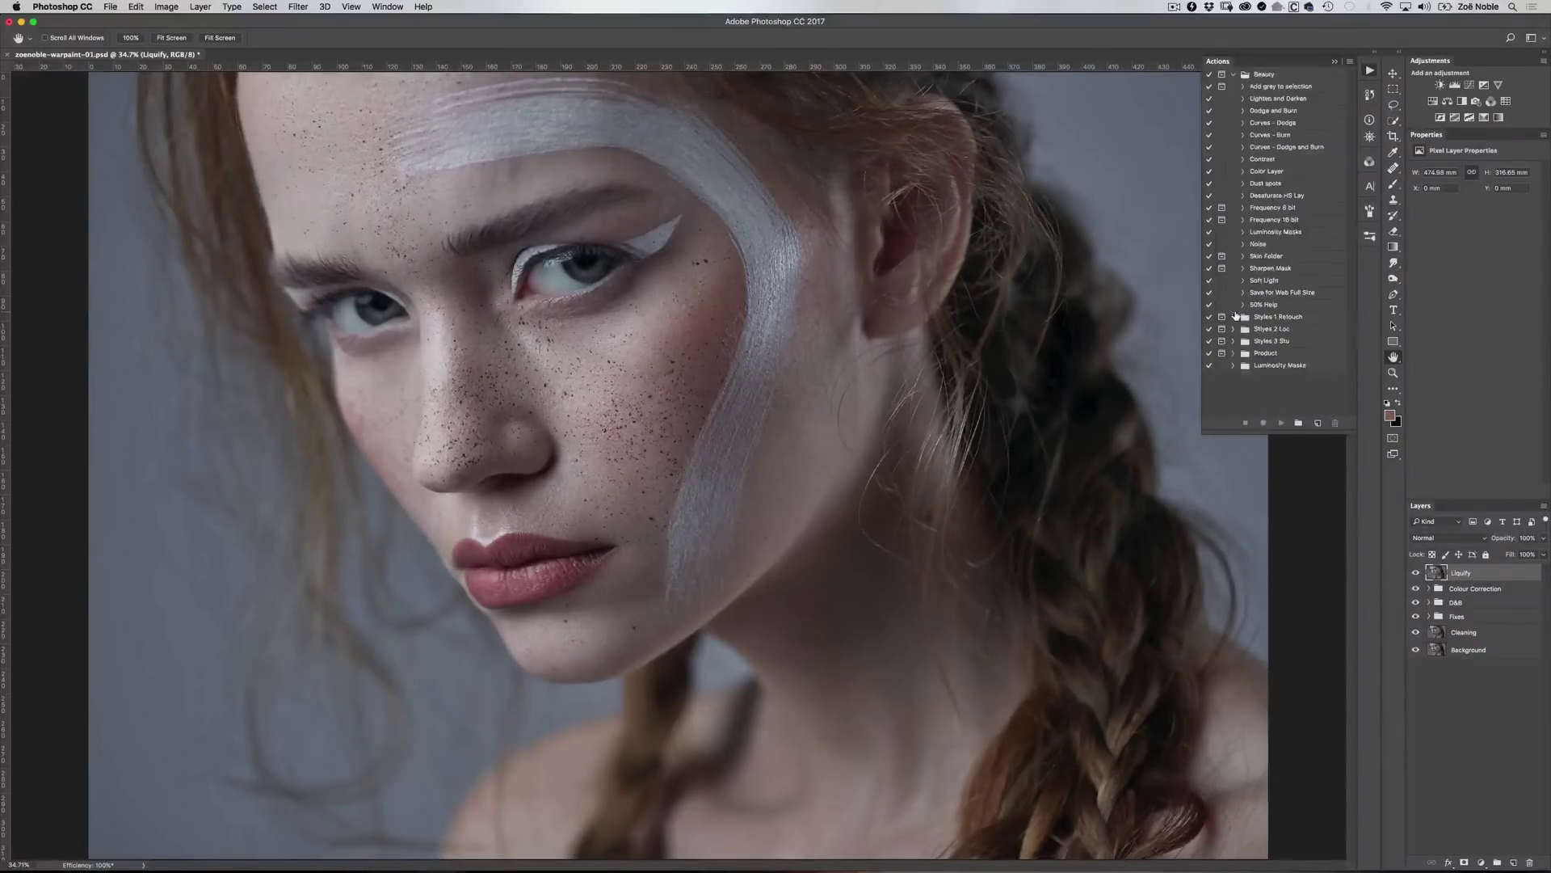
click(1260, 366)
click(1233, 366)
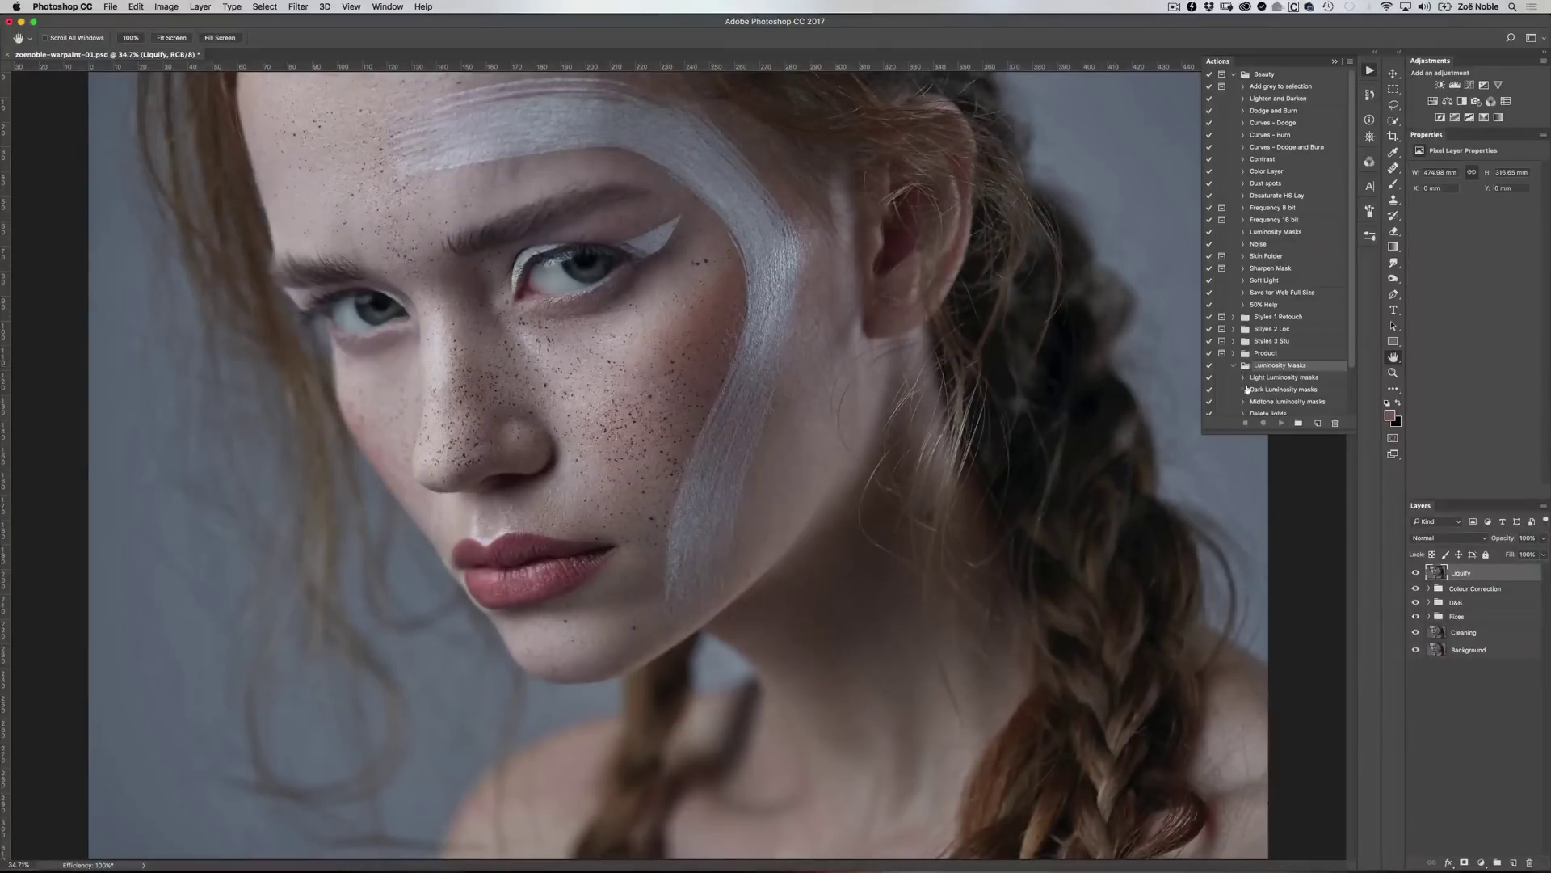
scroll(1352, 422, down, 3)
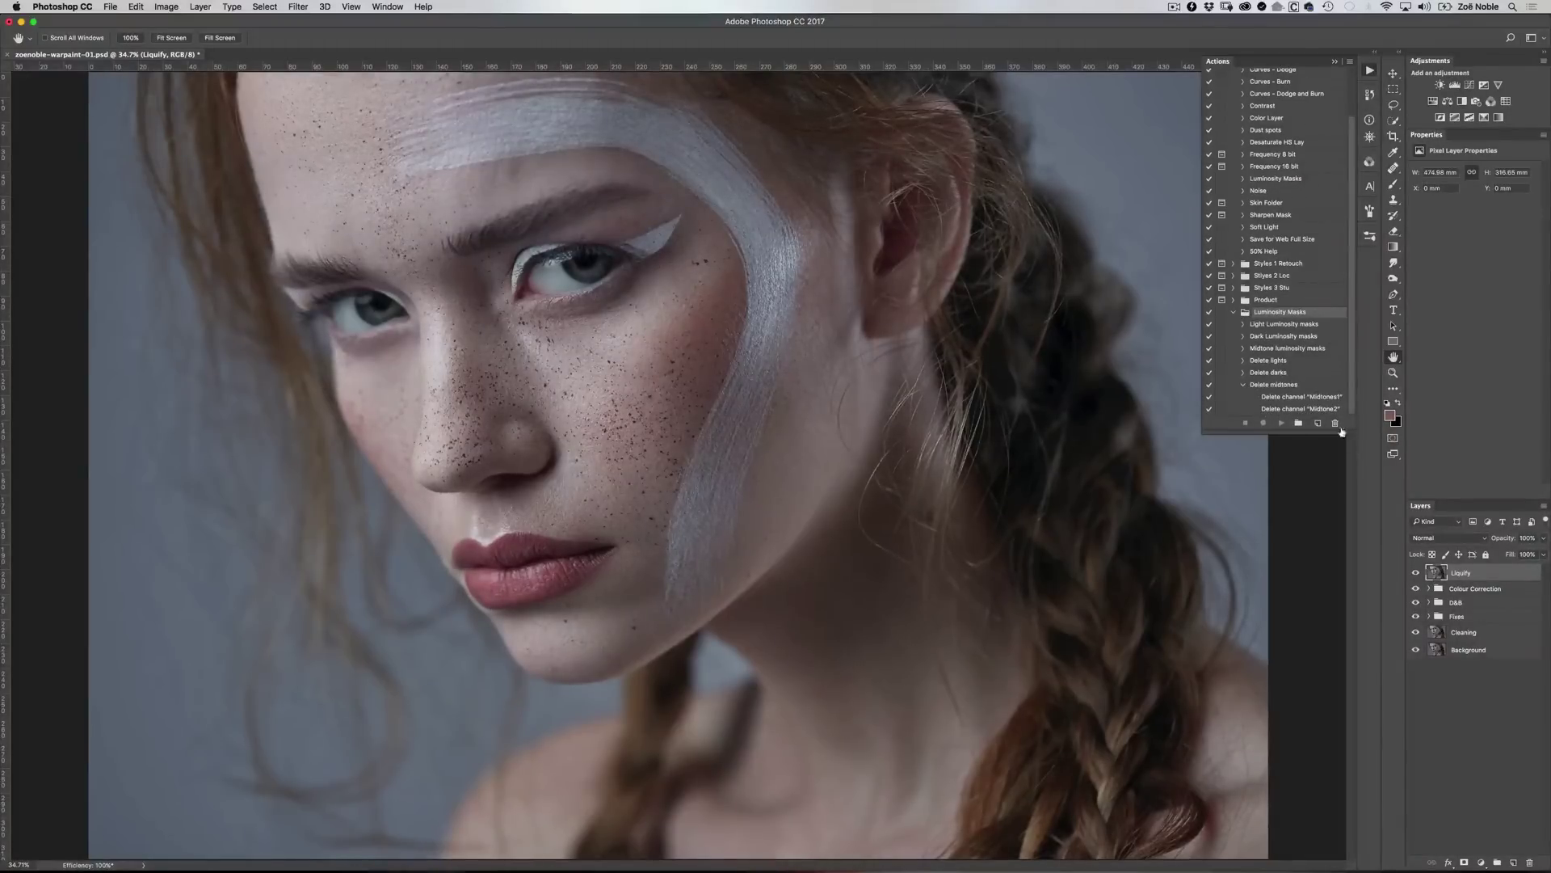
click(1243, 386)
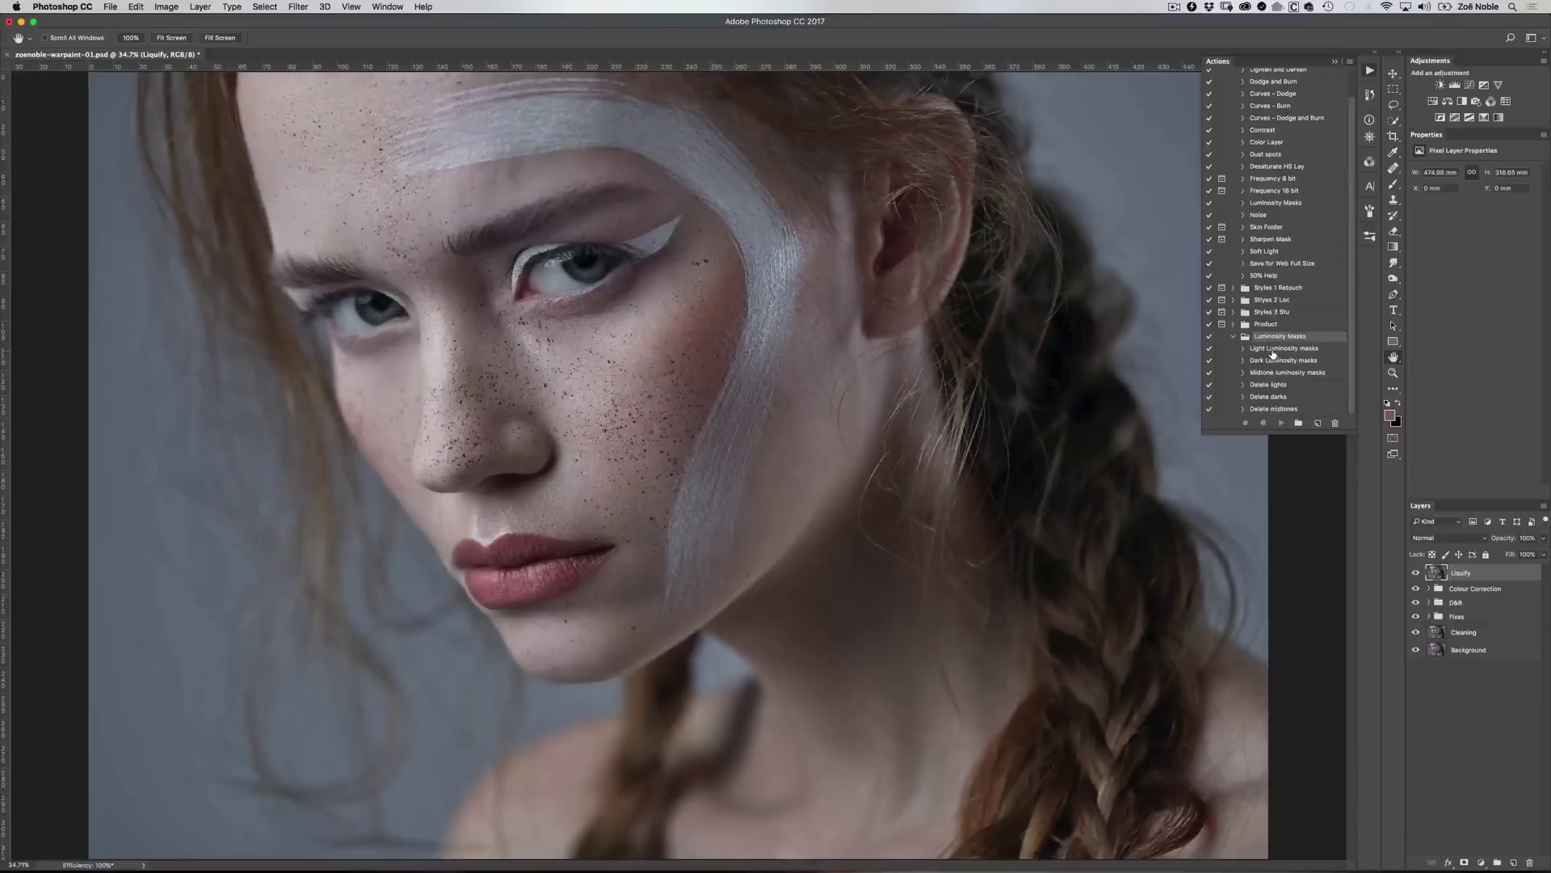
click(1277, 348)
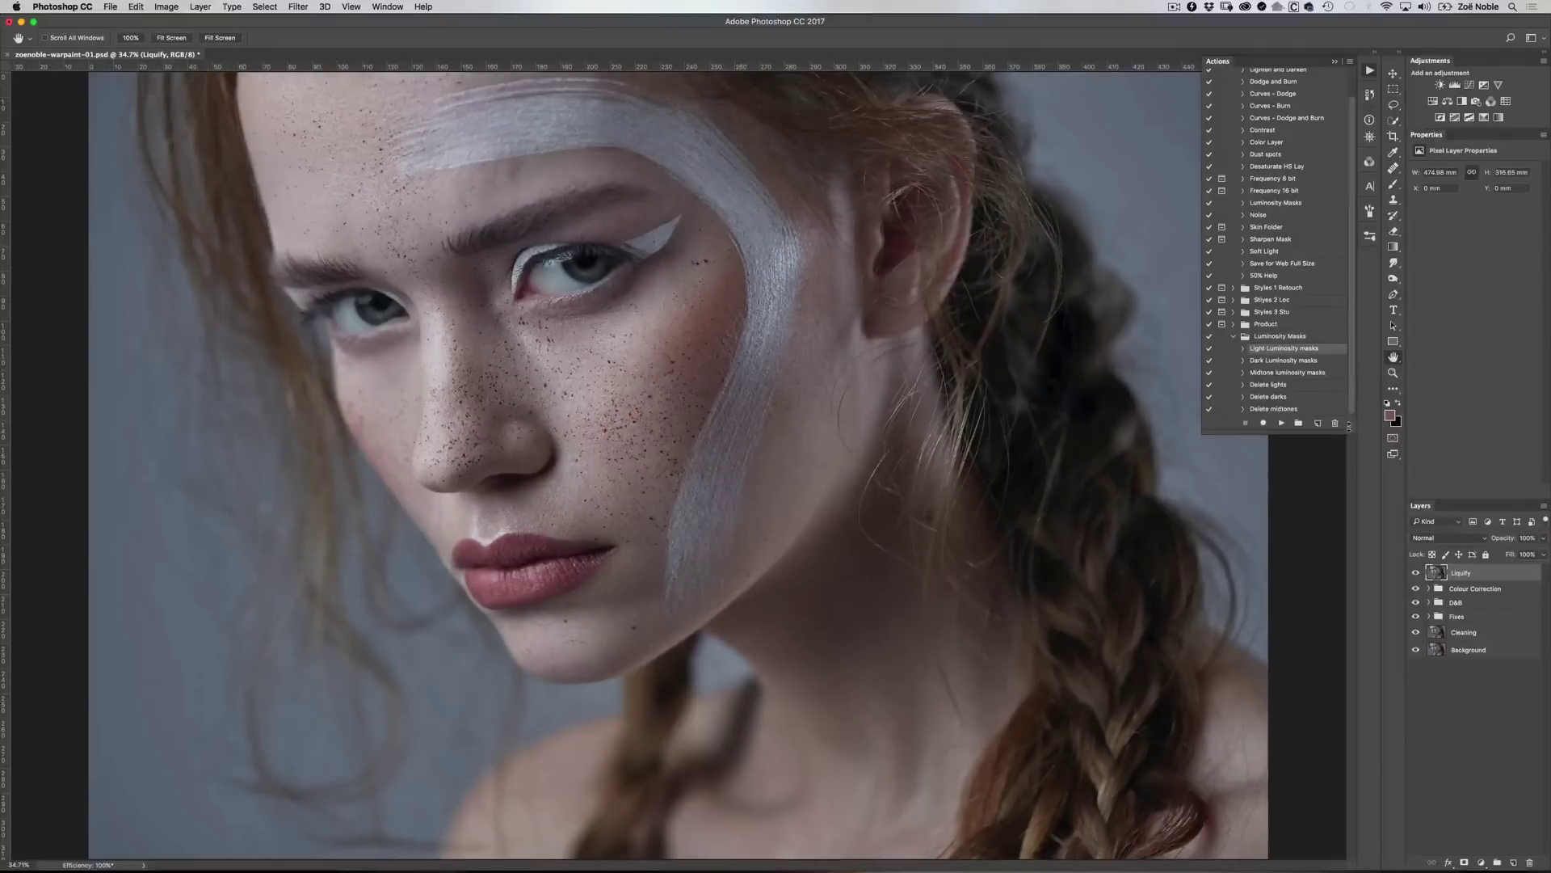
drag(1348, 429, 1348, 476)
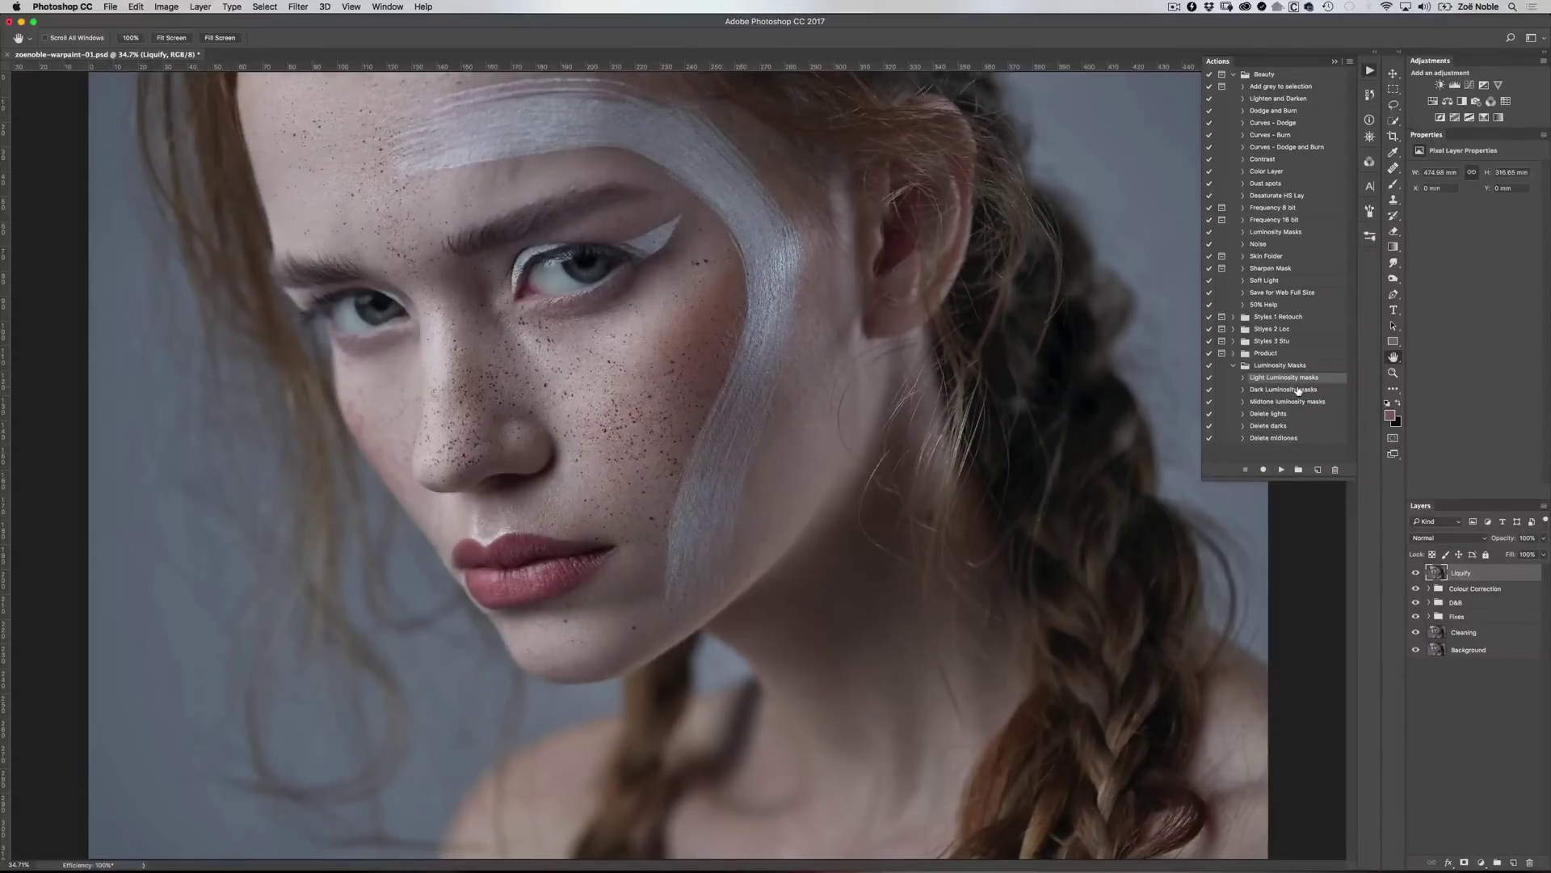
shift+click(1298, 390)
shift+click(1299, 403)
click(1303, 484)
Inspect the luminosity mask channels one by one, from Light1 to Light7, Dark1 to Dark7 and both midtone channels
click(1371, 162)
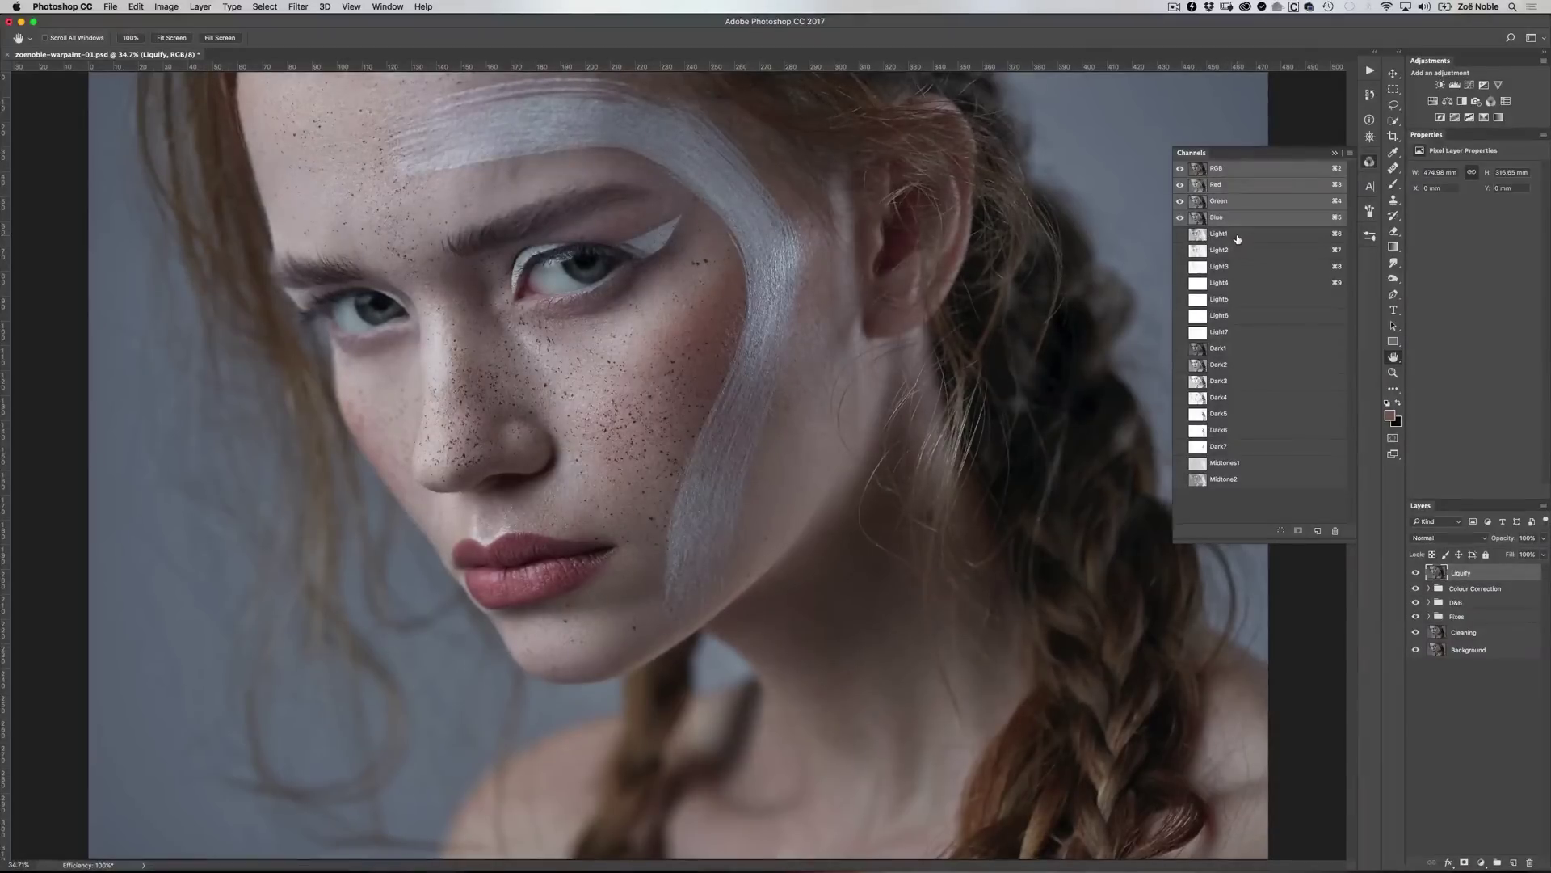
click(1236, 237)
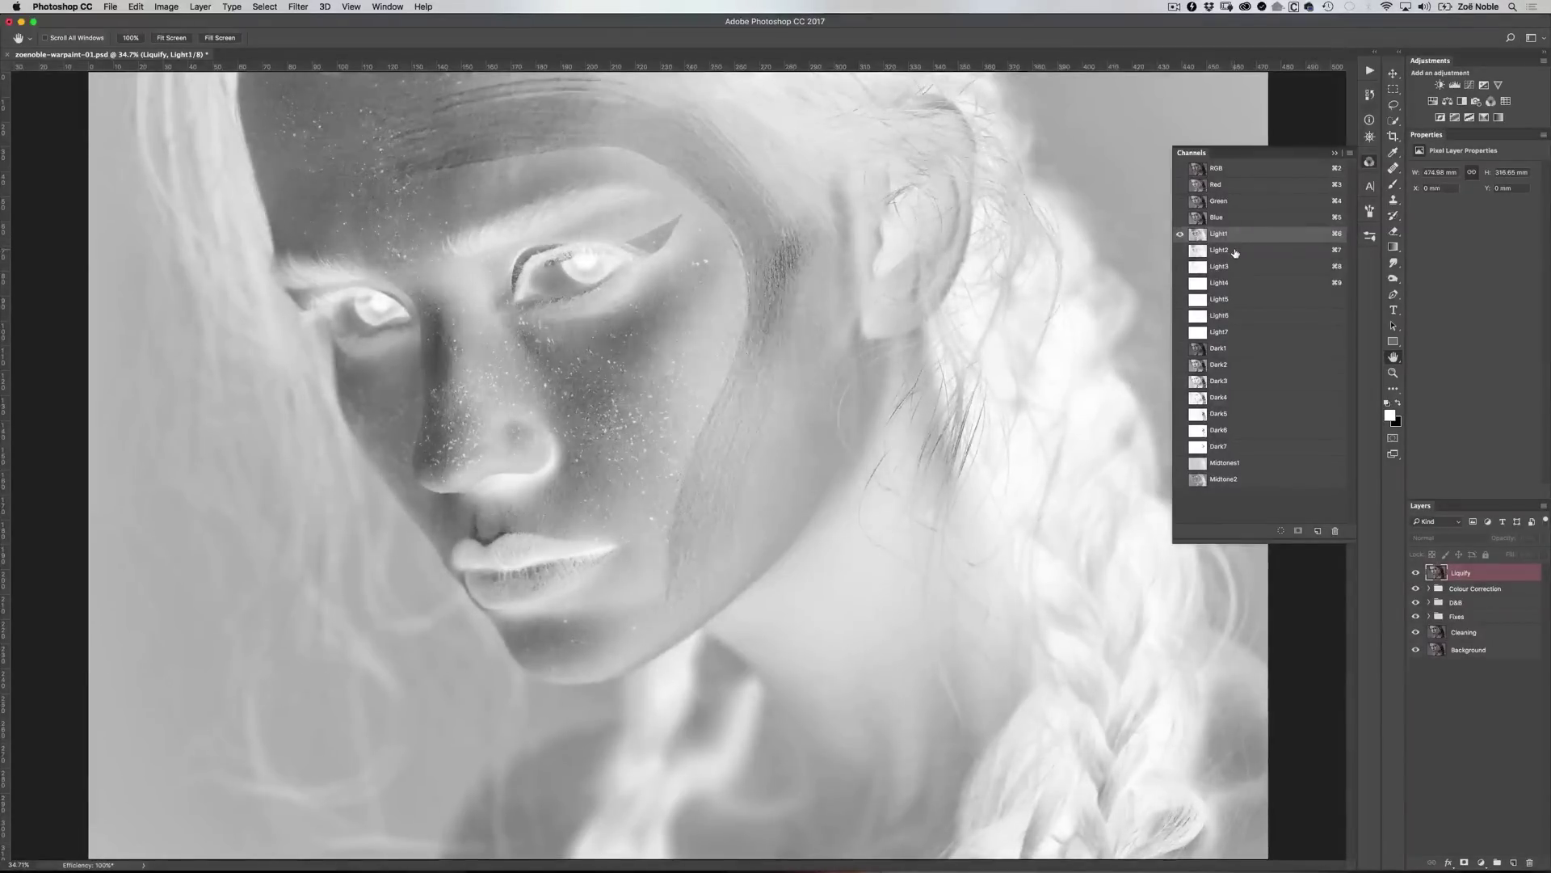
click(1236, 253)
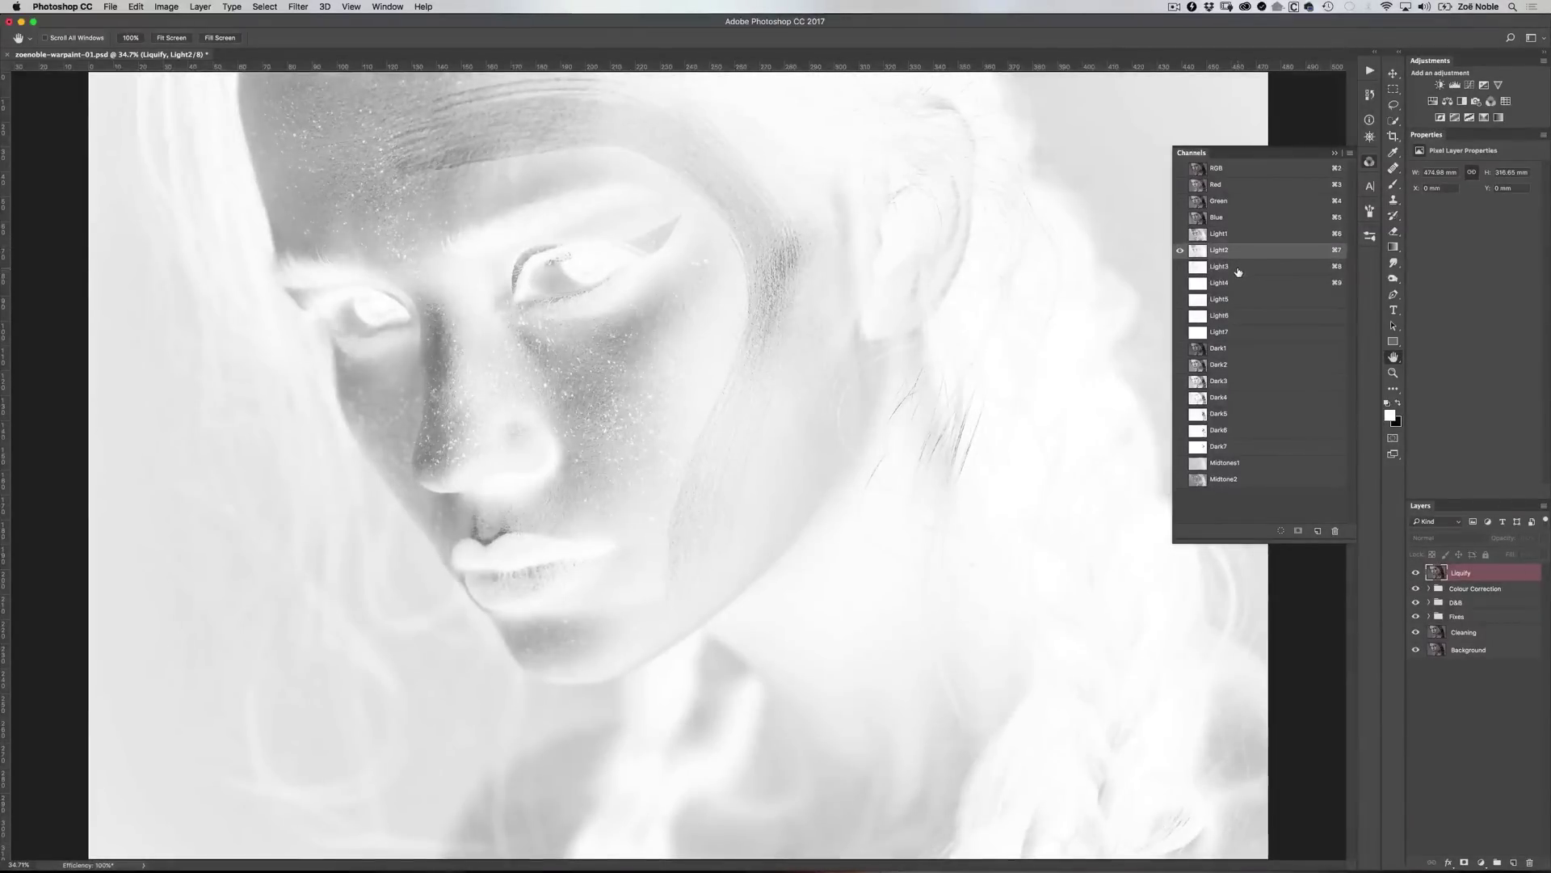
click(1242, 268)
click(1242, 283)
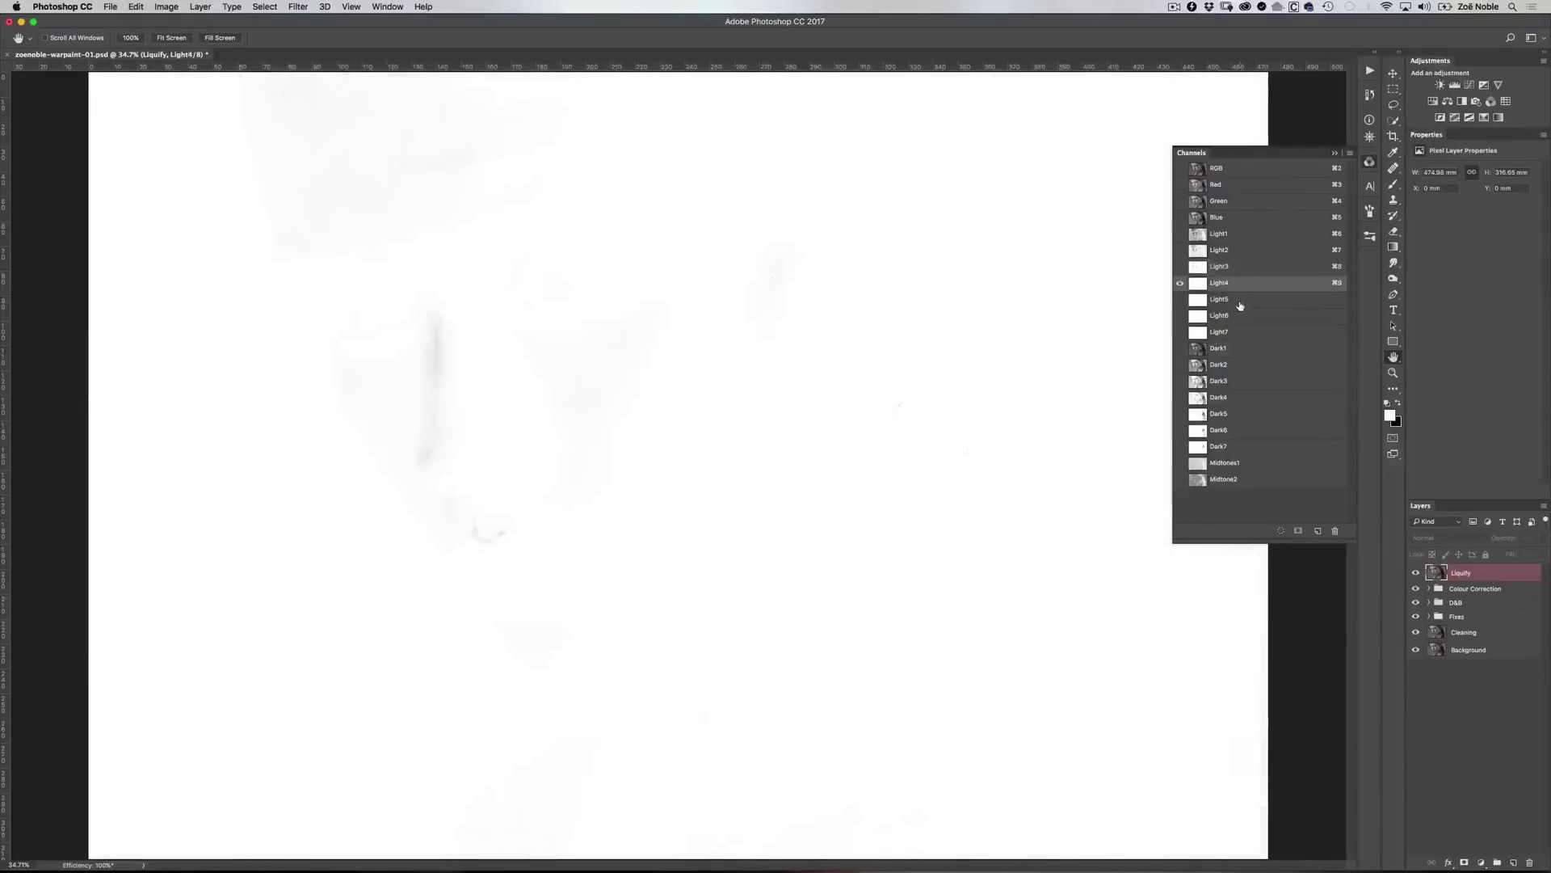
click(1240, 303)
click(1240, 318)
click(1247, 336)
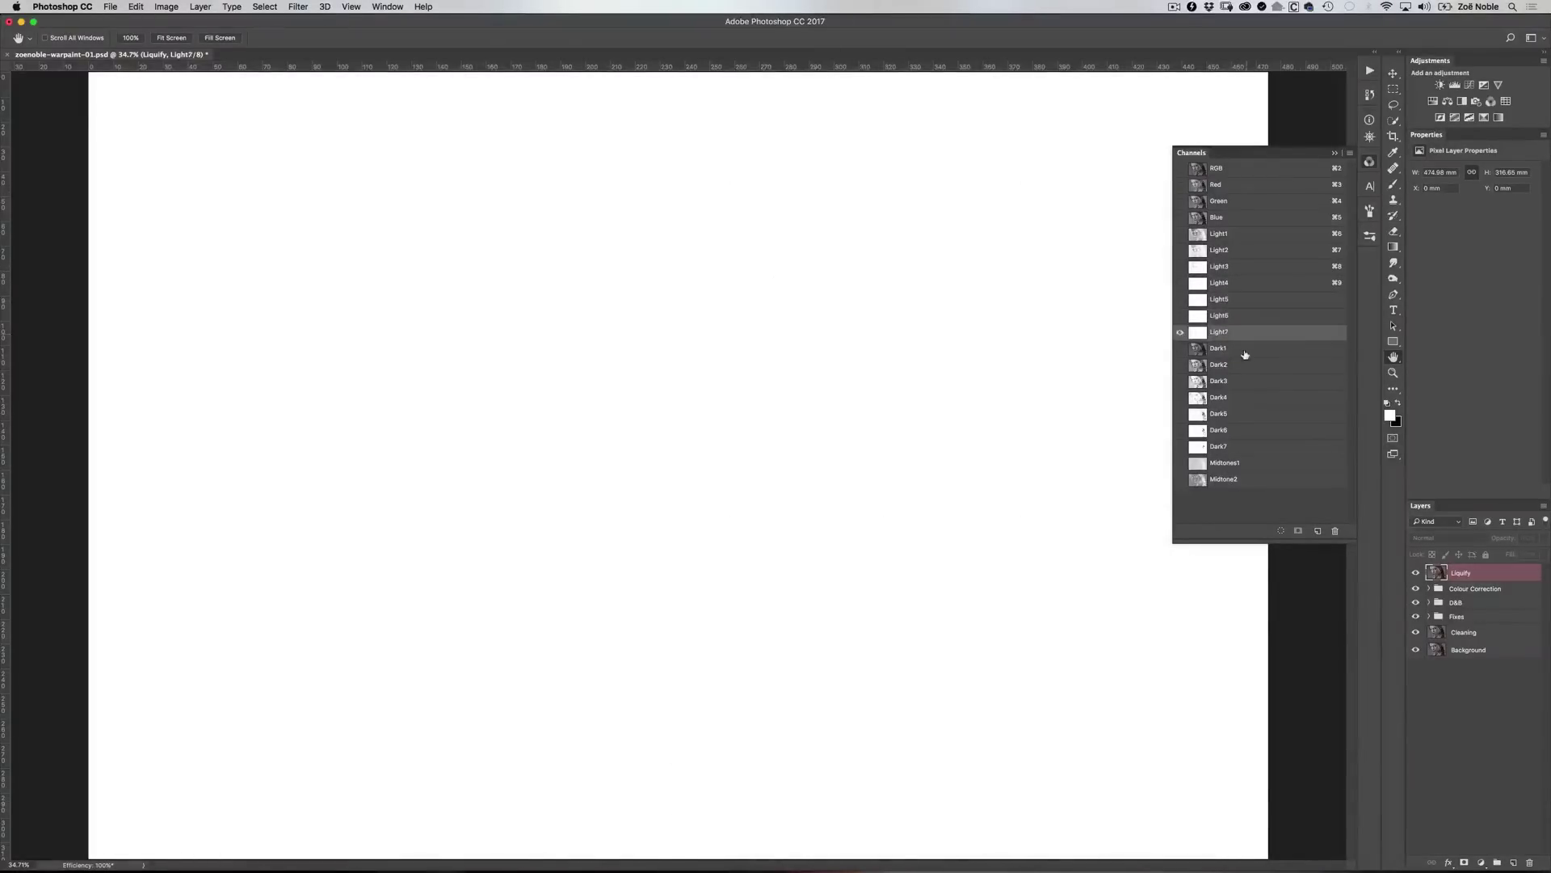
click(1243, 352)
click(1245, 366)
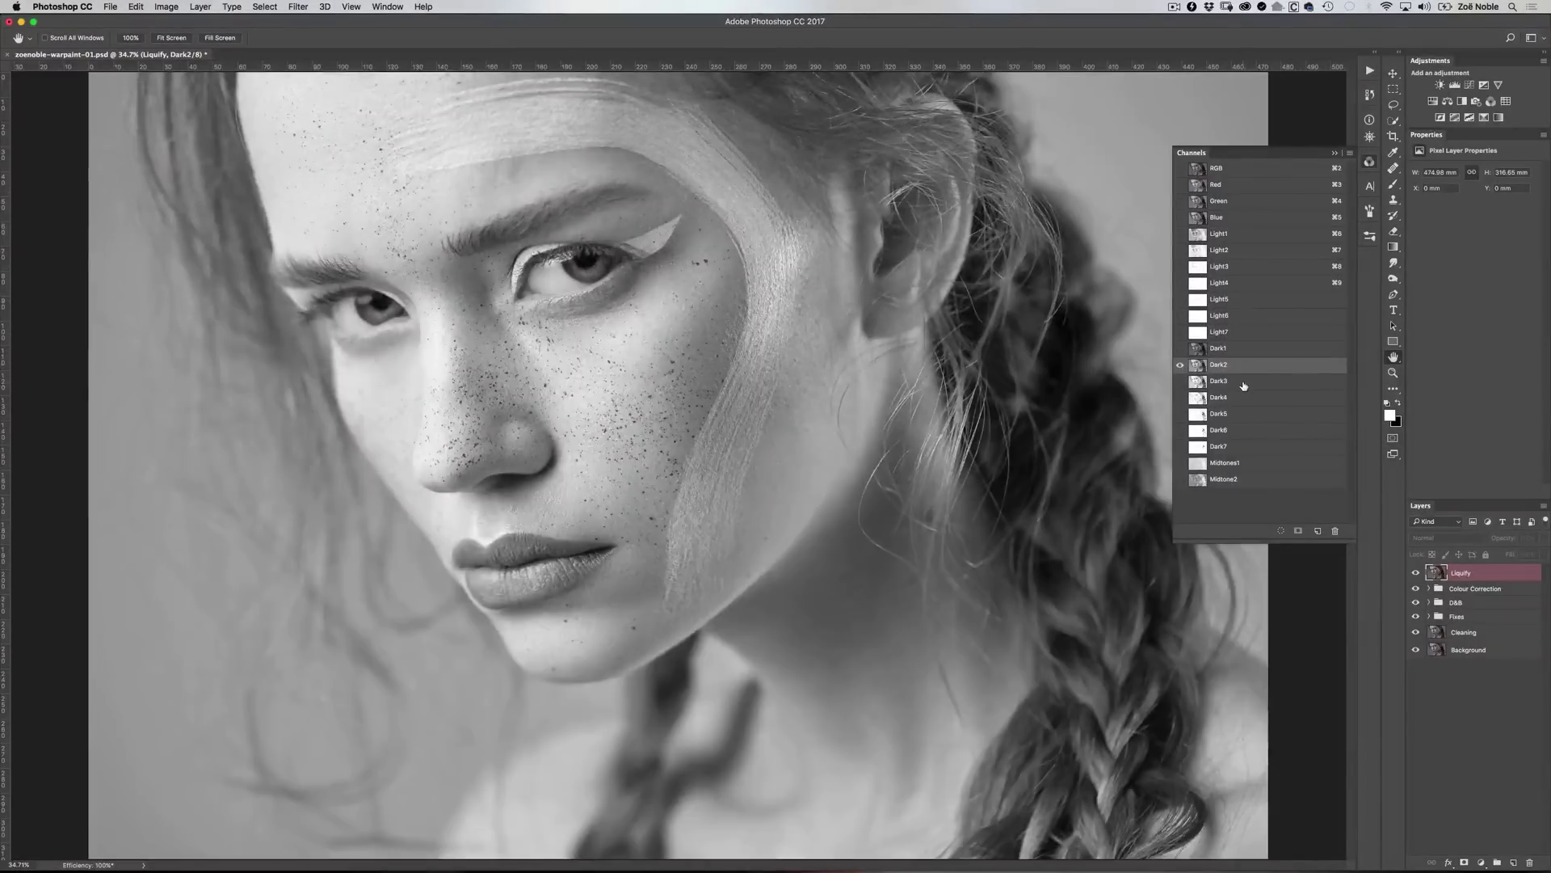
click(1244, 381)
click(1244, 398)
click(1242, 414)
click(1242, 430)
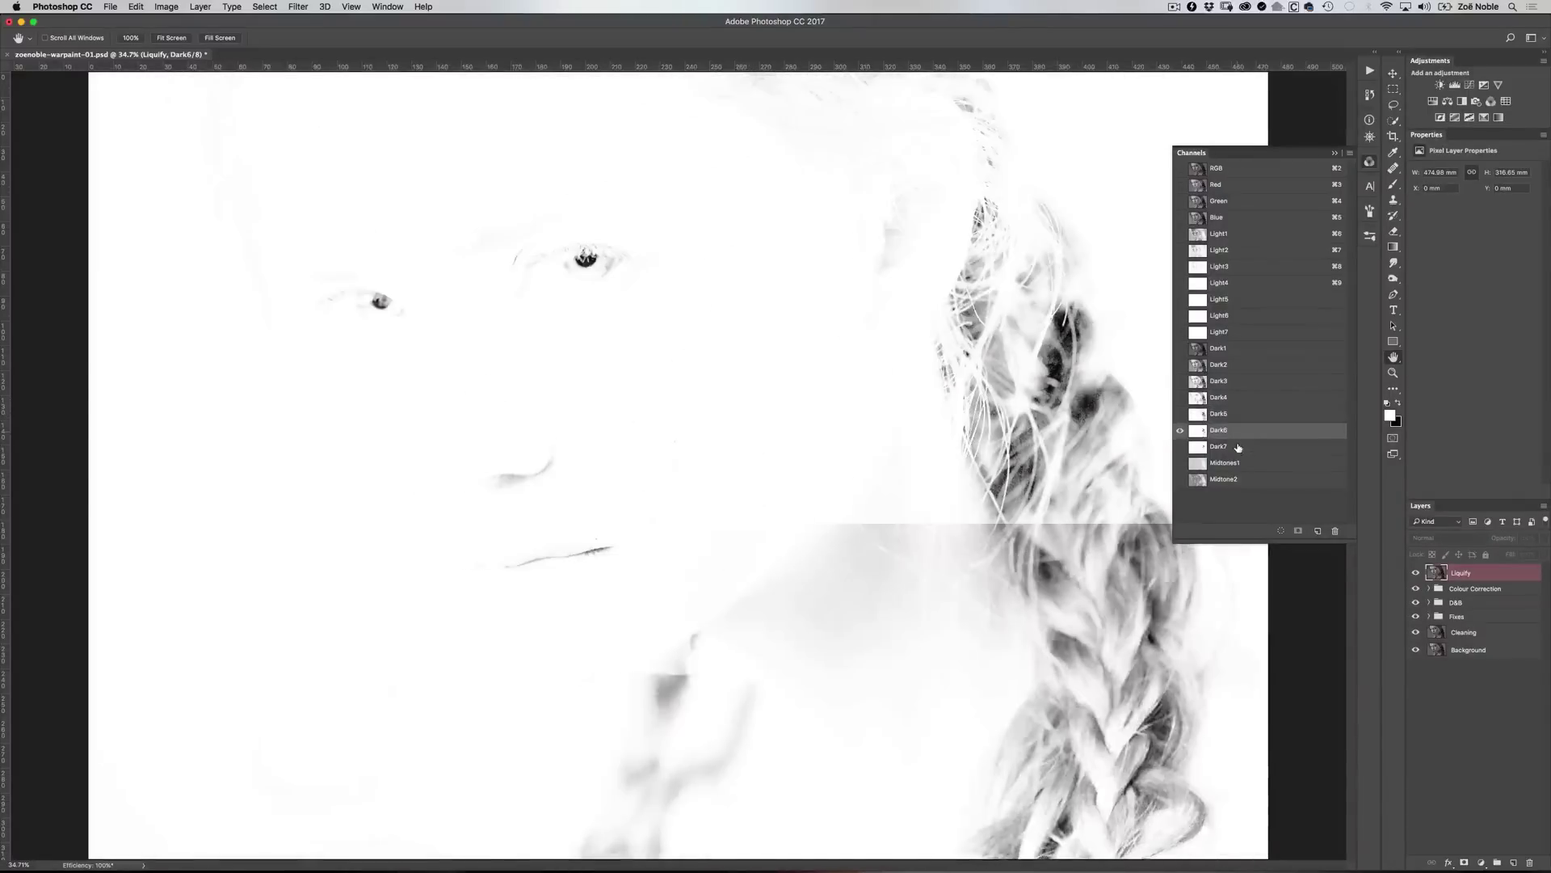
click(1235, 449)
click(1255, 467)
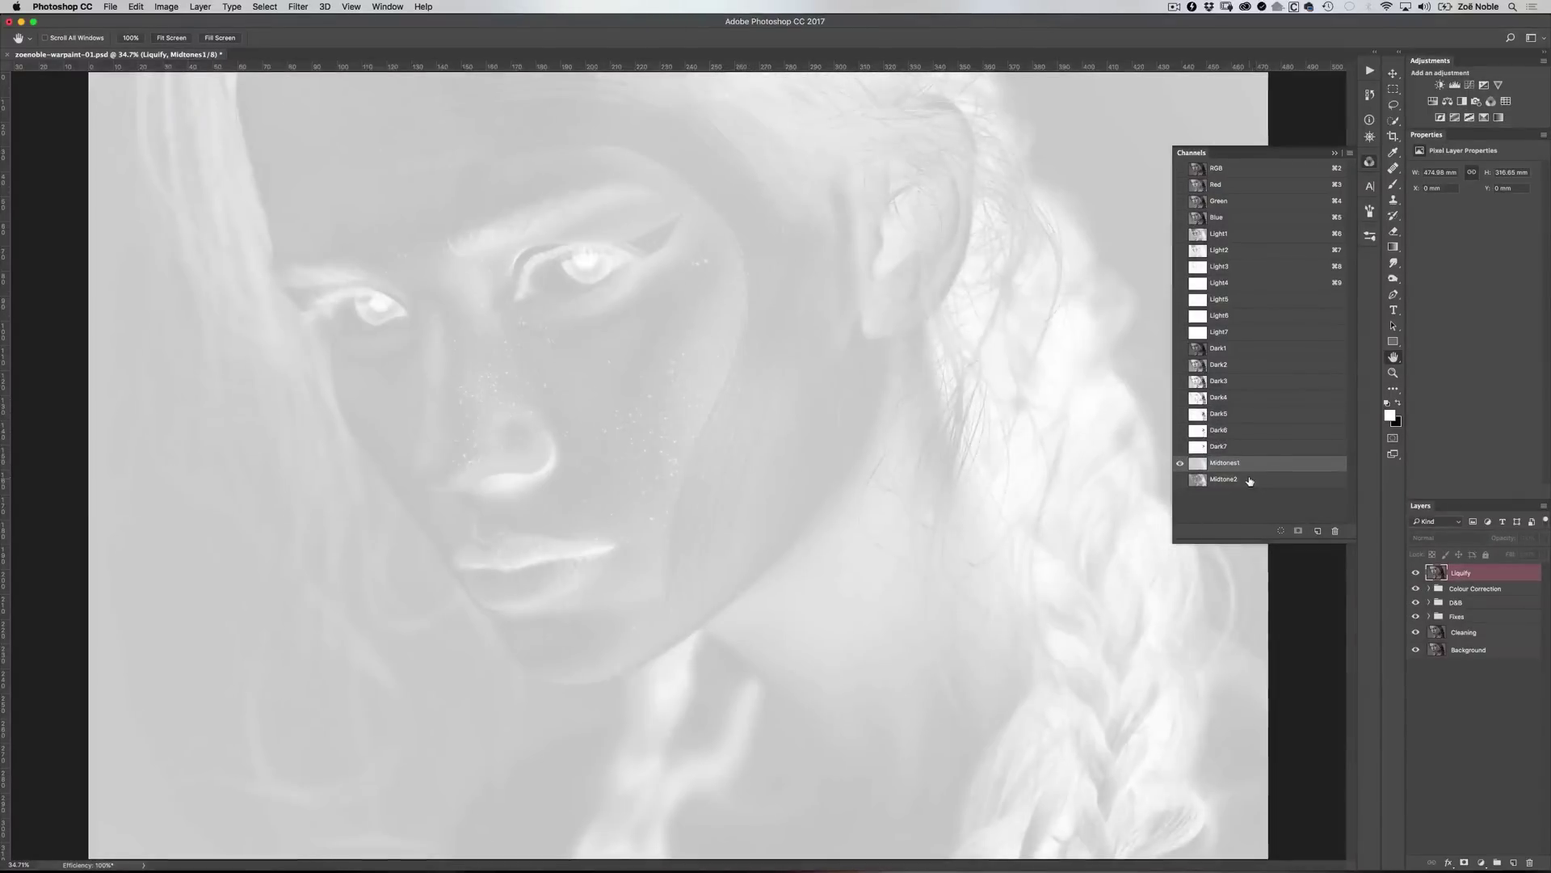
click(1257, 482)
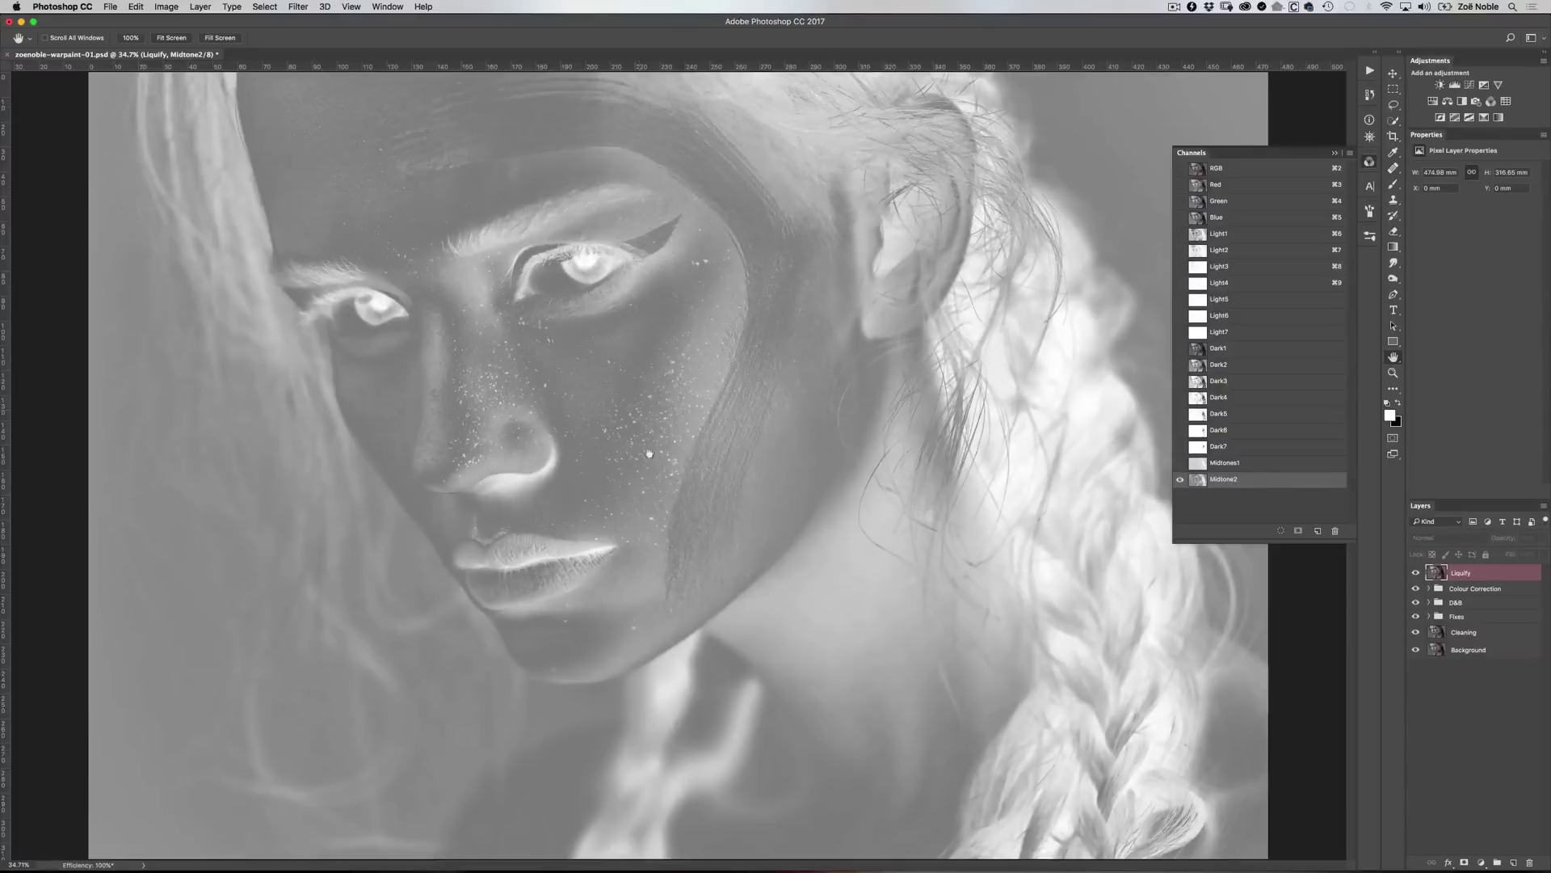
Compare the Dark1 through Dark5 mask channels on the portrait, ending on Dark3
click(1244, 349)
click(1247, 368)
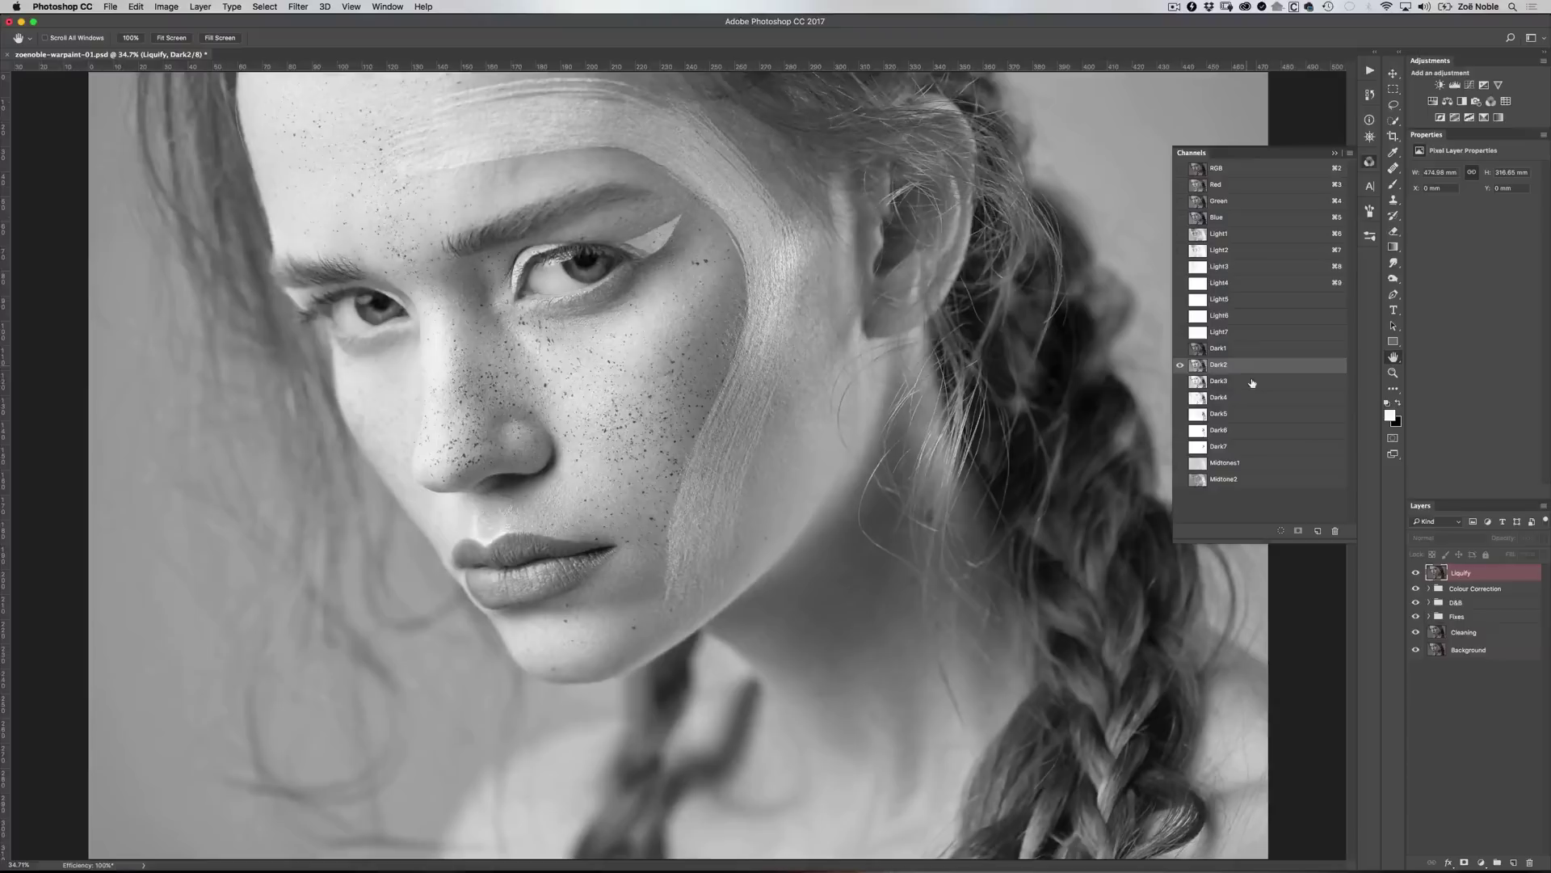
click(1236, 384)
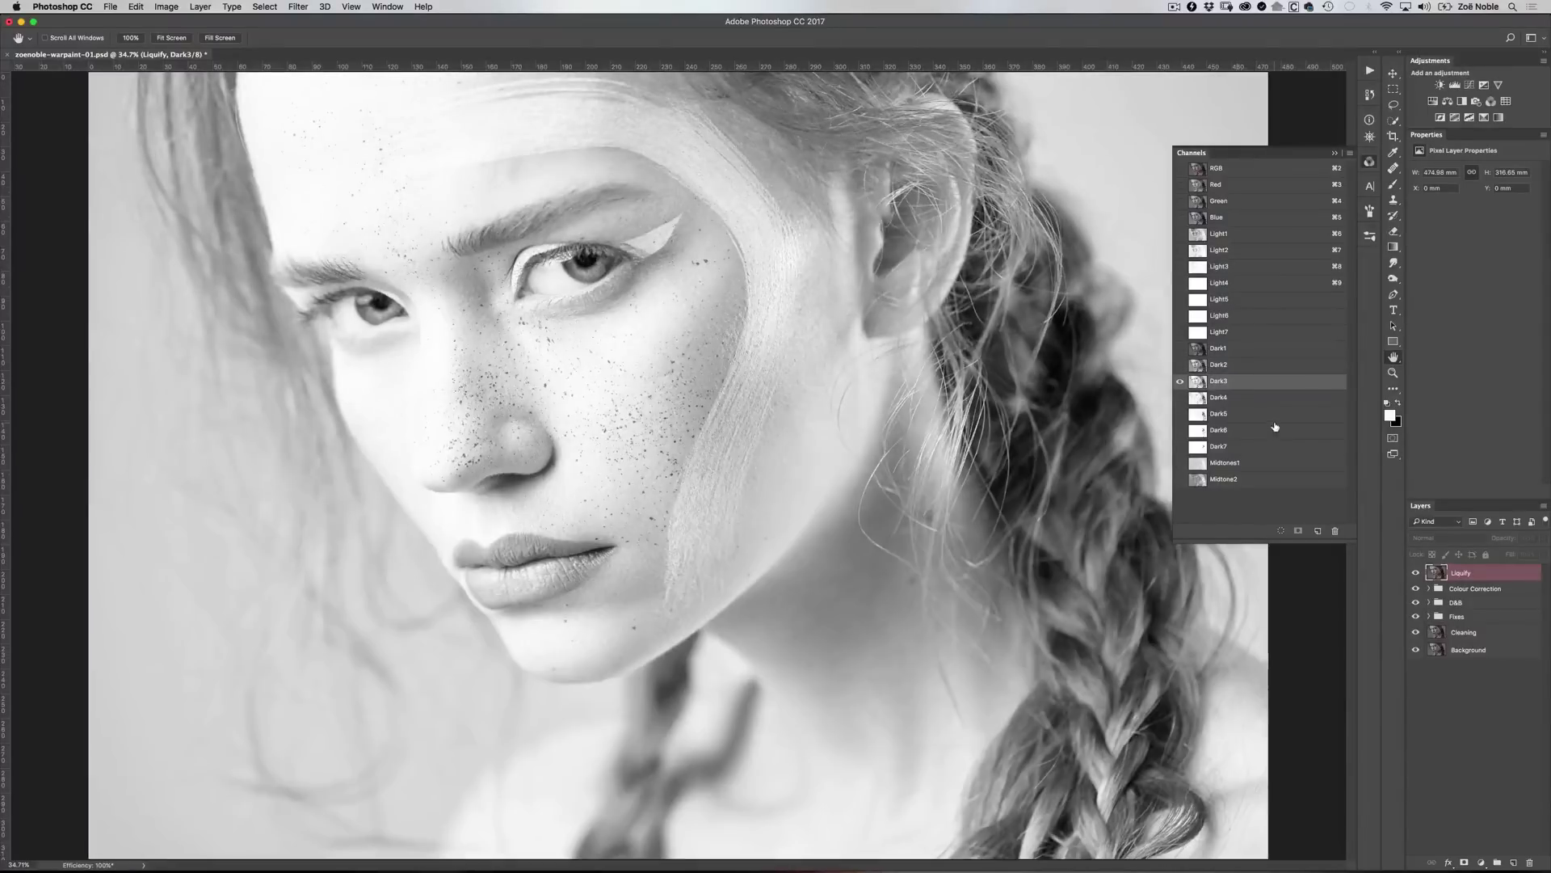
click(1236, 399)
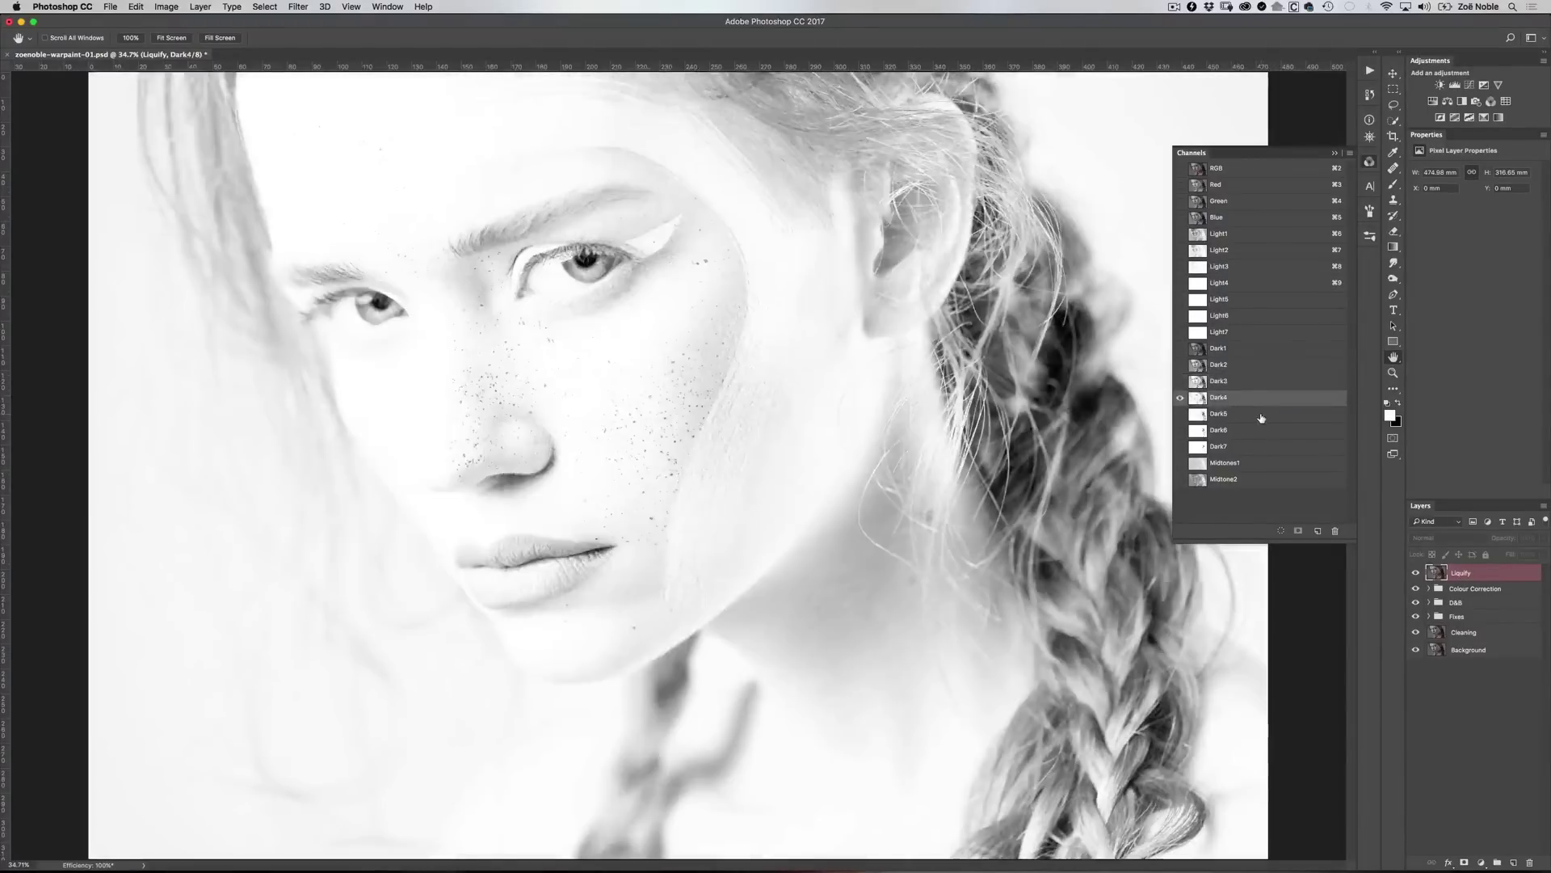
click(1245, 416)
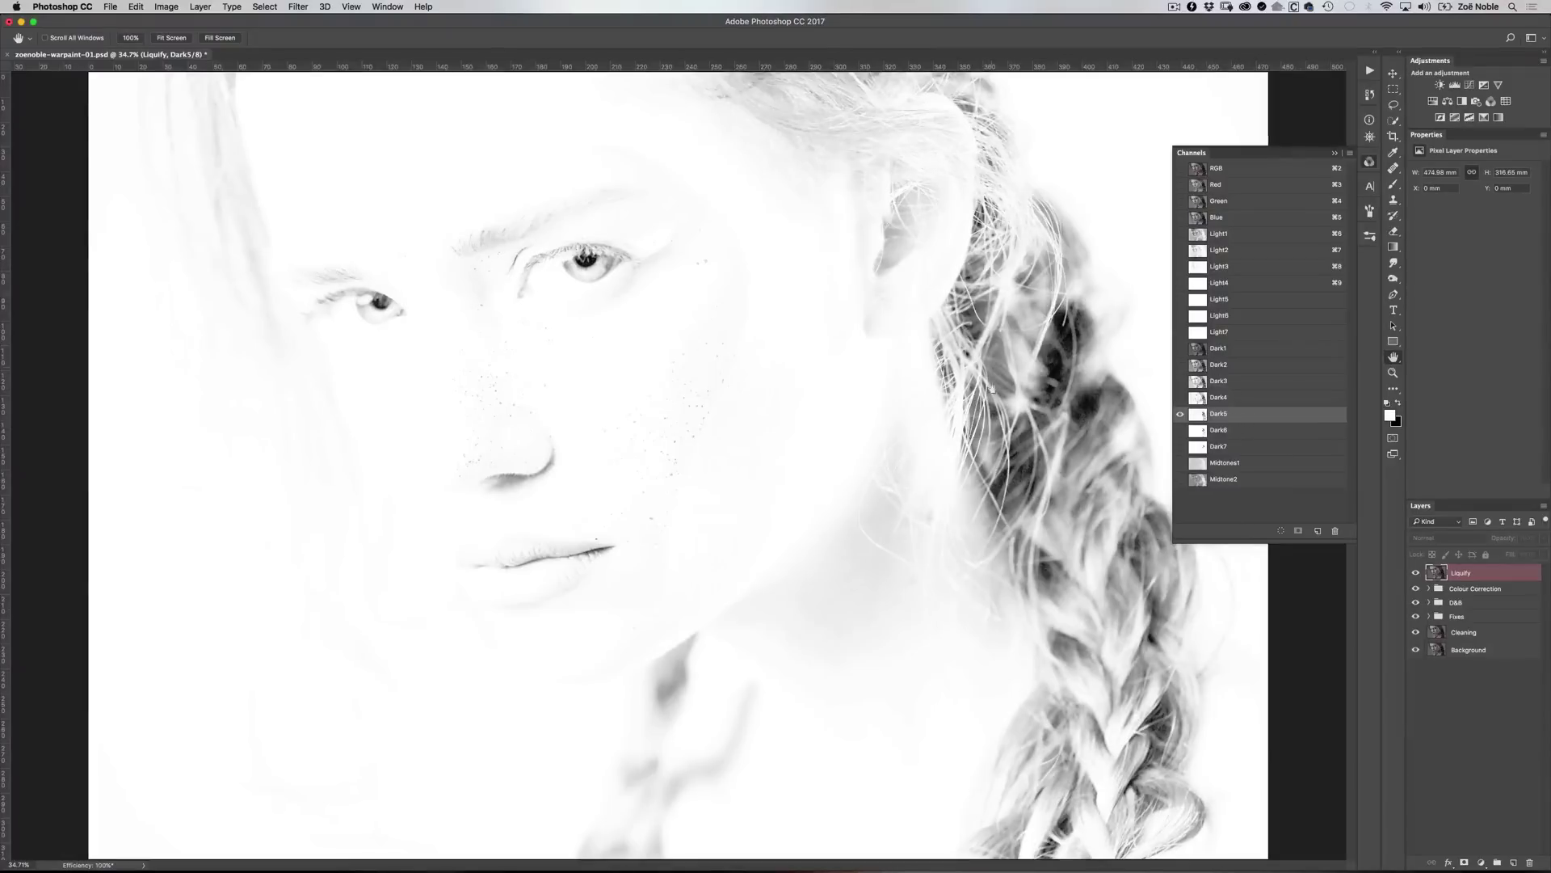
click(1217, 349)
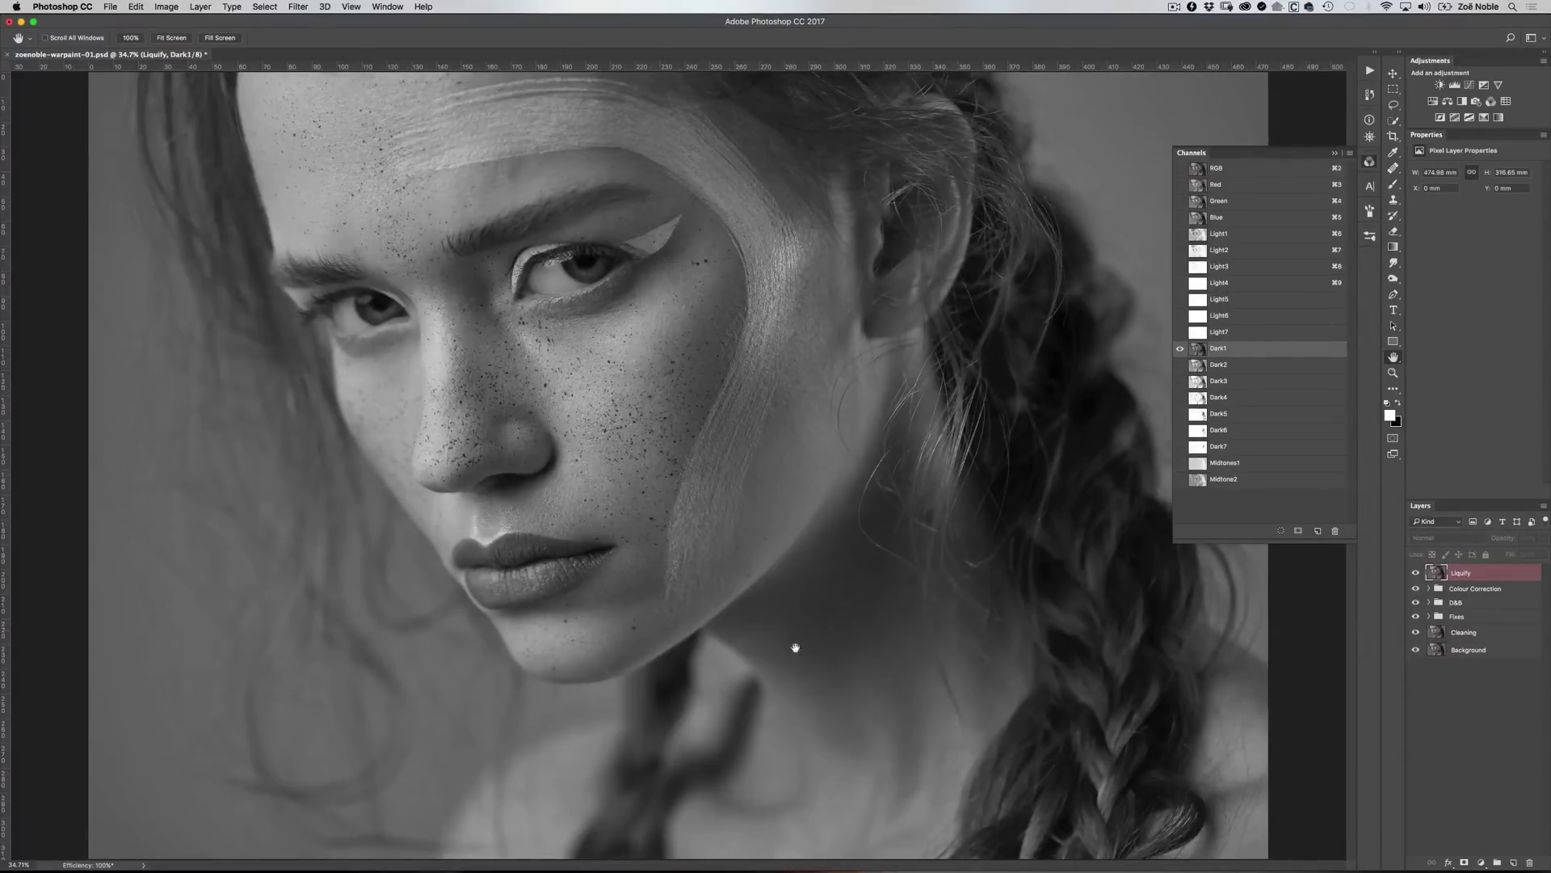
click(1204, 366)
click(1206, 383)
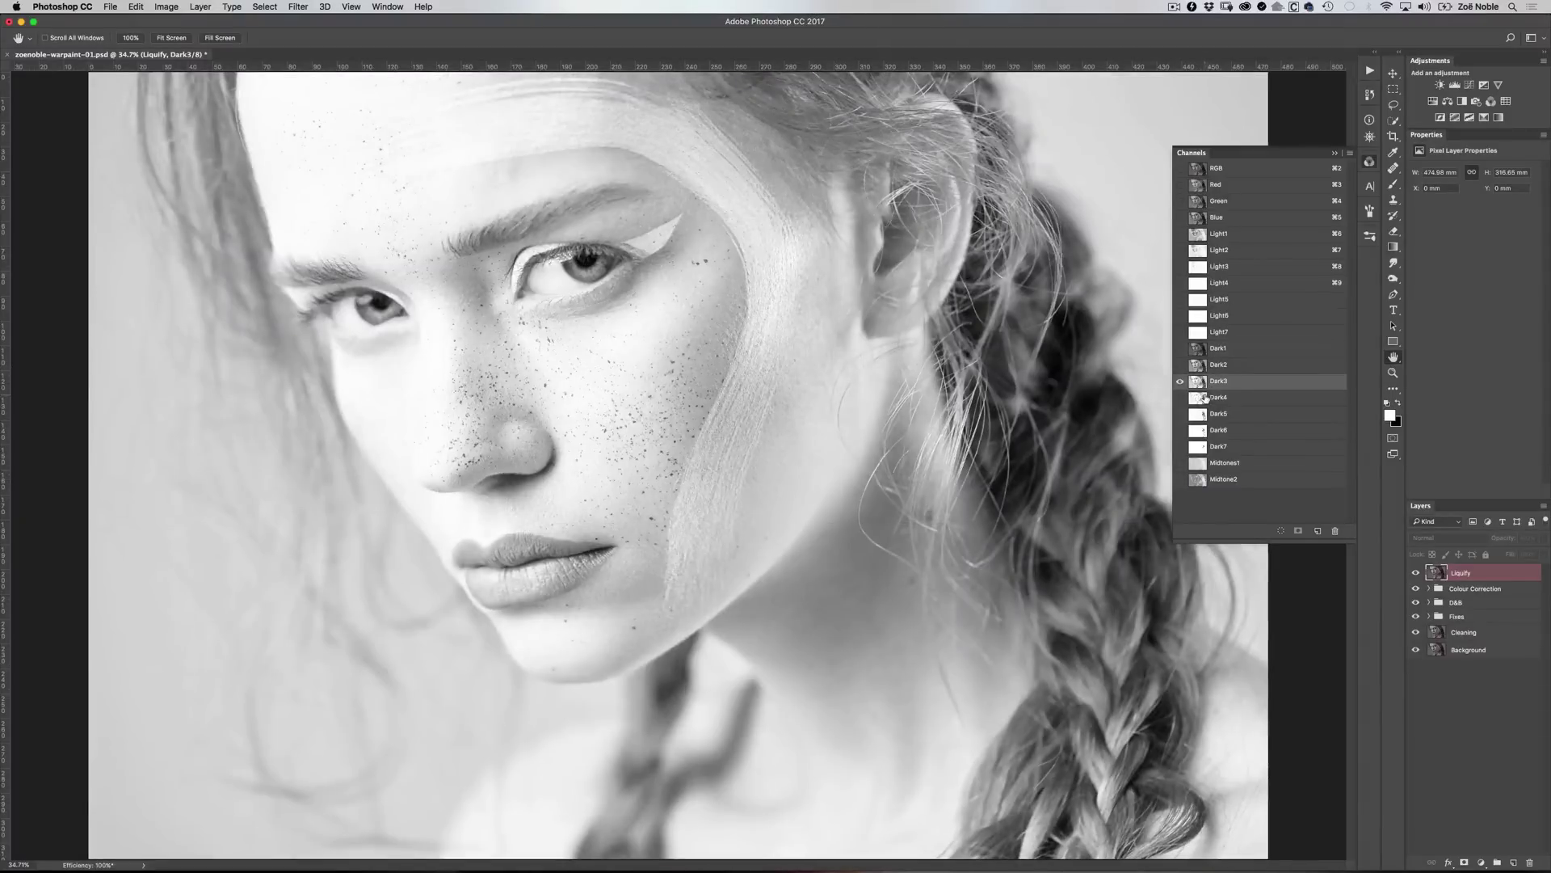
Load the Dark3 channel as a selection and add a Curves adjustment layer masked by it, with the adjustment itself active
super+click(1200, 386)
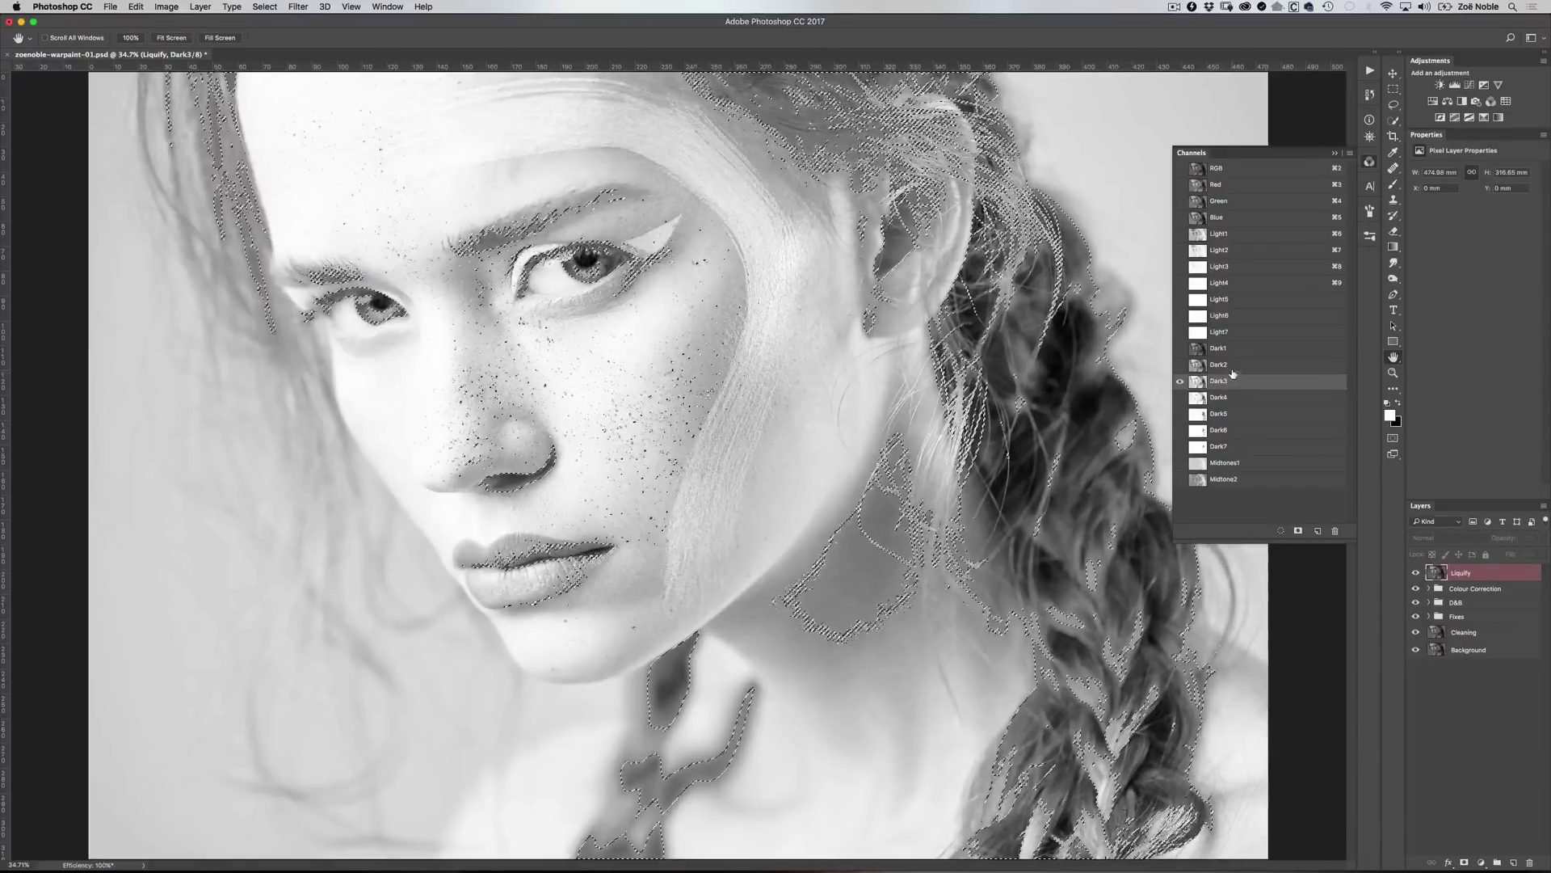
key(super+d)
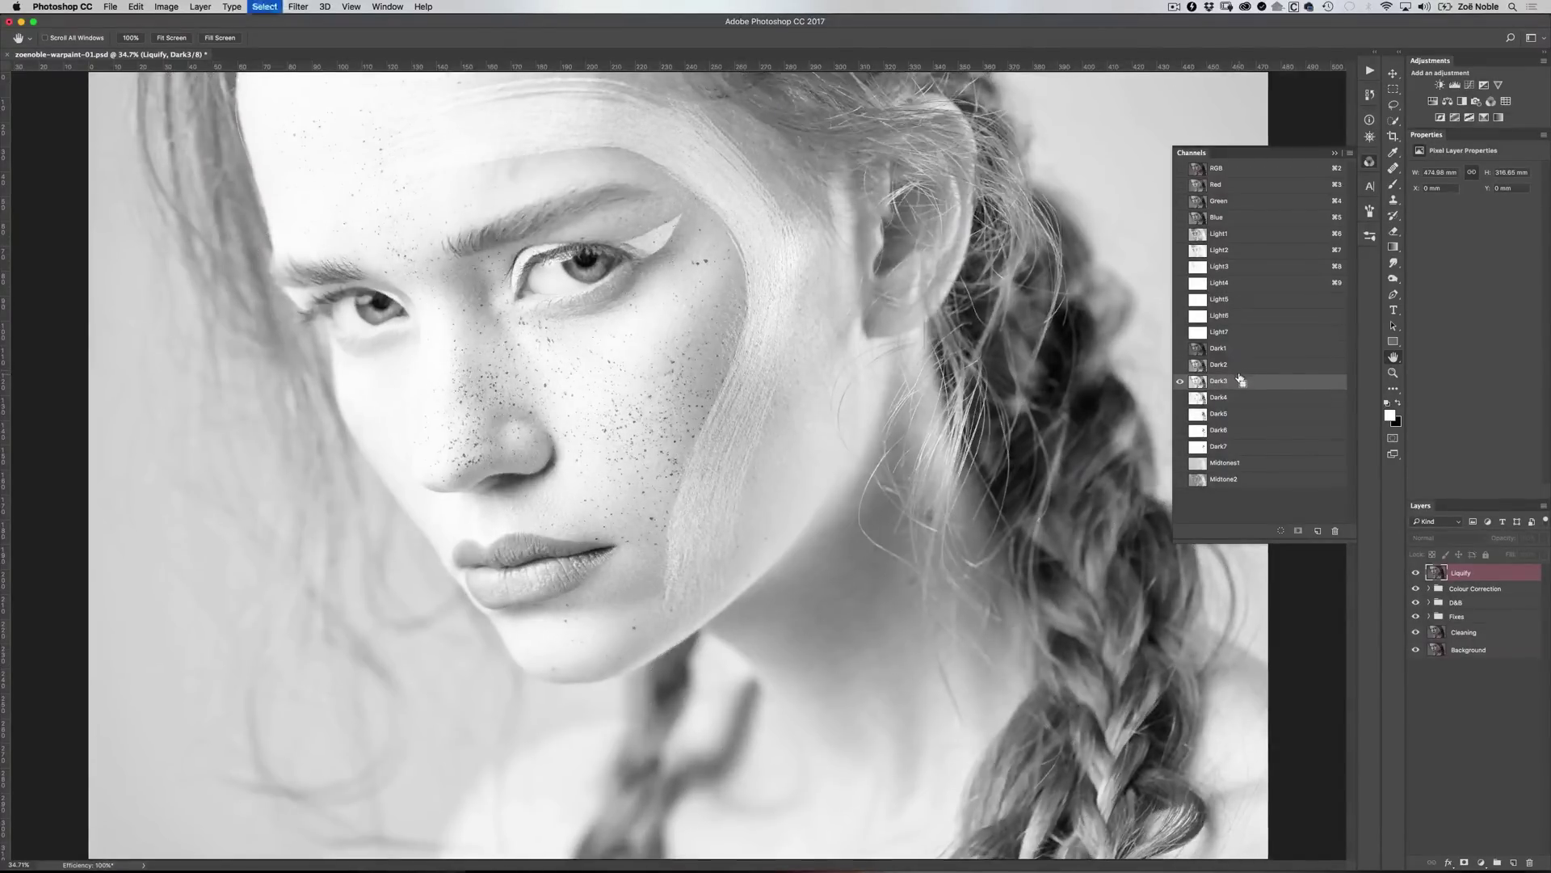
click(1280, 531)
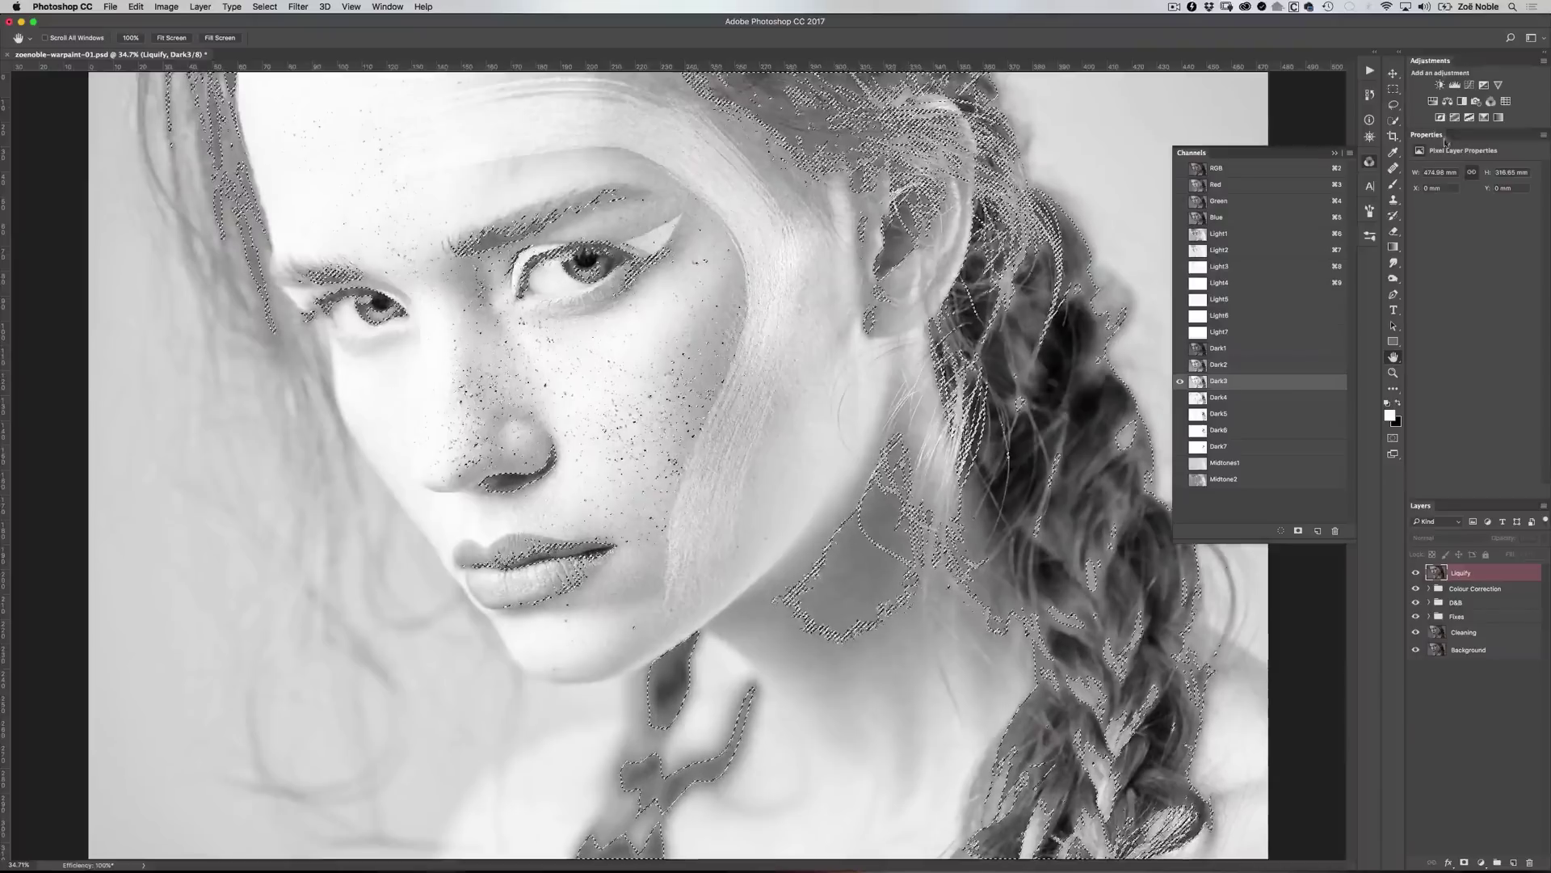
click(1471, 84)
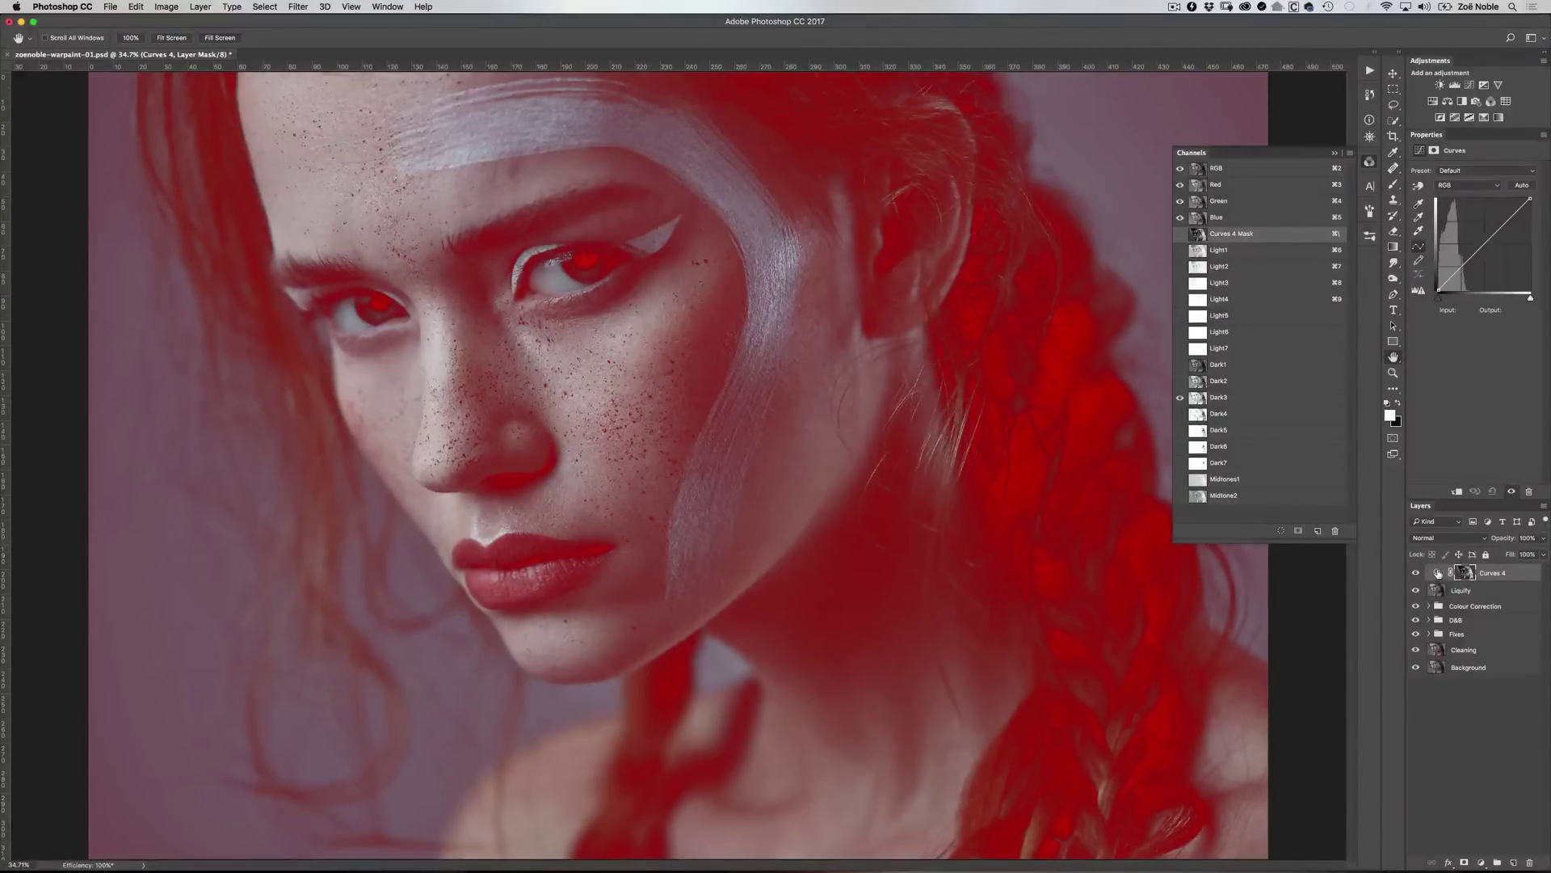
click(1437, 572)
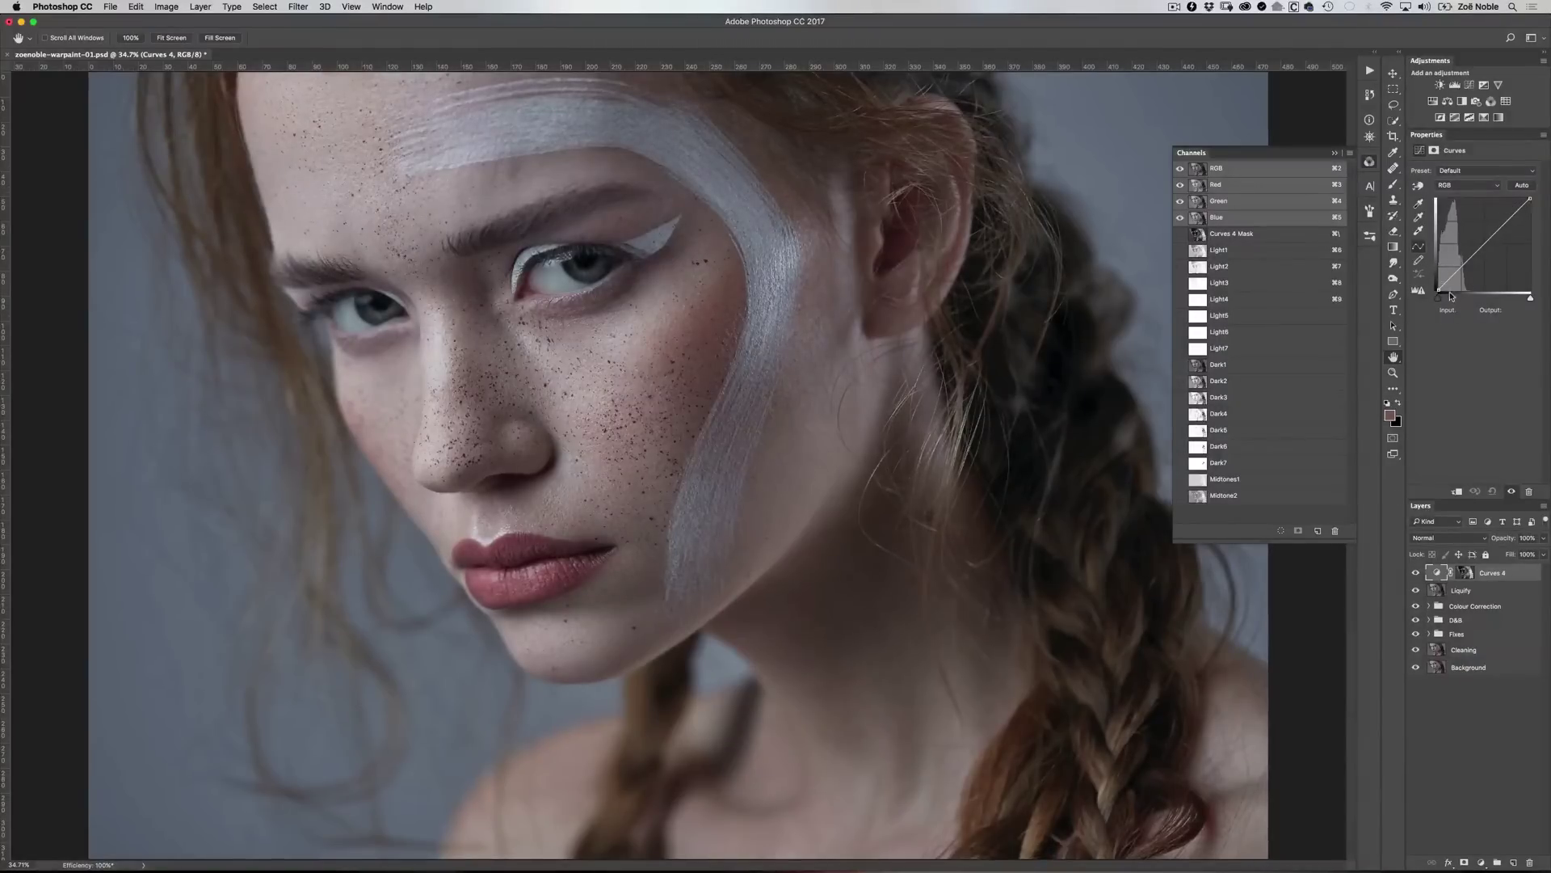
Try a strong S-shaped contrast curve with shadow and highlight points, and flatten it back to nearly straight
click(1469, 261)
click(1509, 218)
drag(1469, 261, 1472, 277)
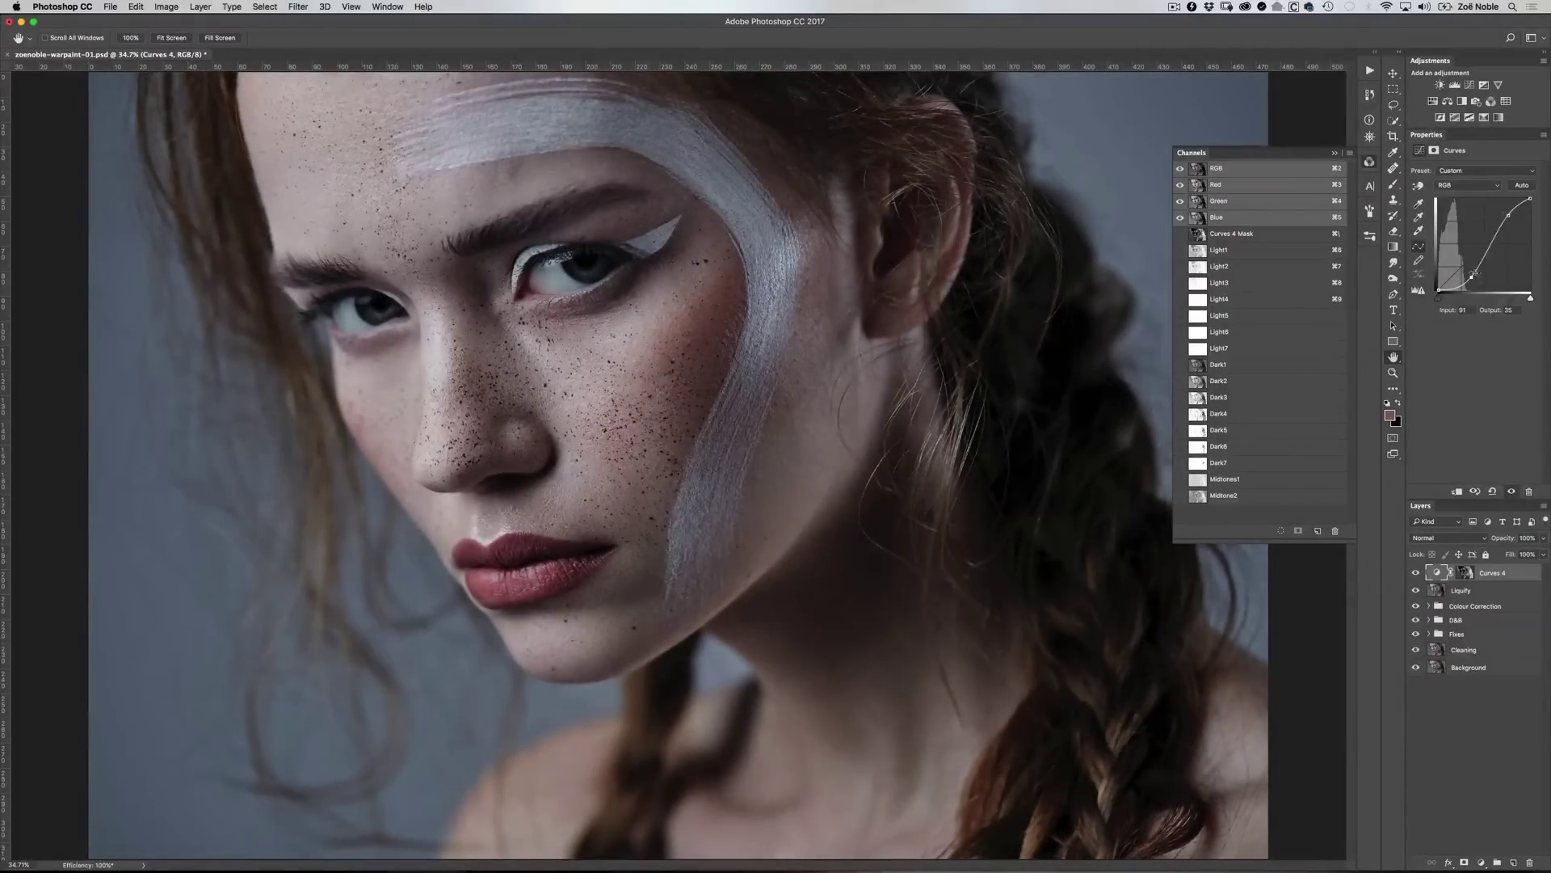
drag(1472, 276, 1469, 262)
drag(1508, 215, 1515, 214)
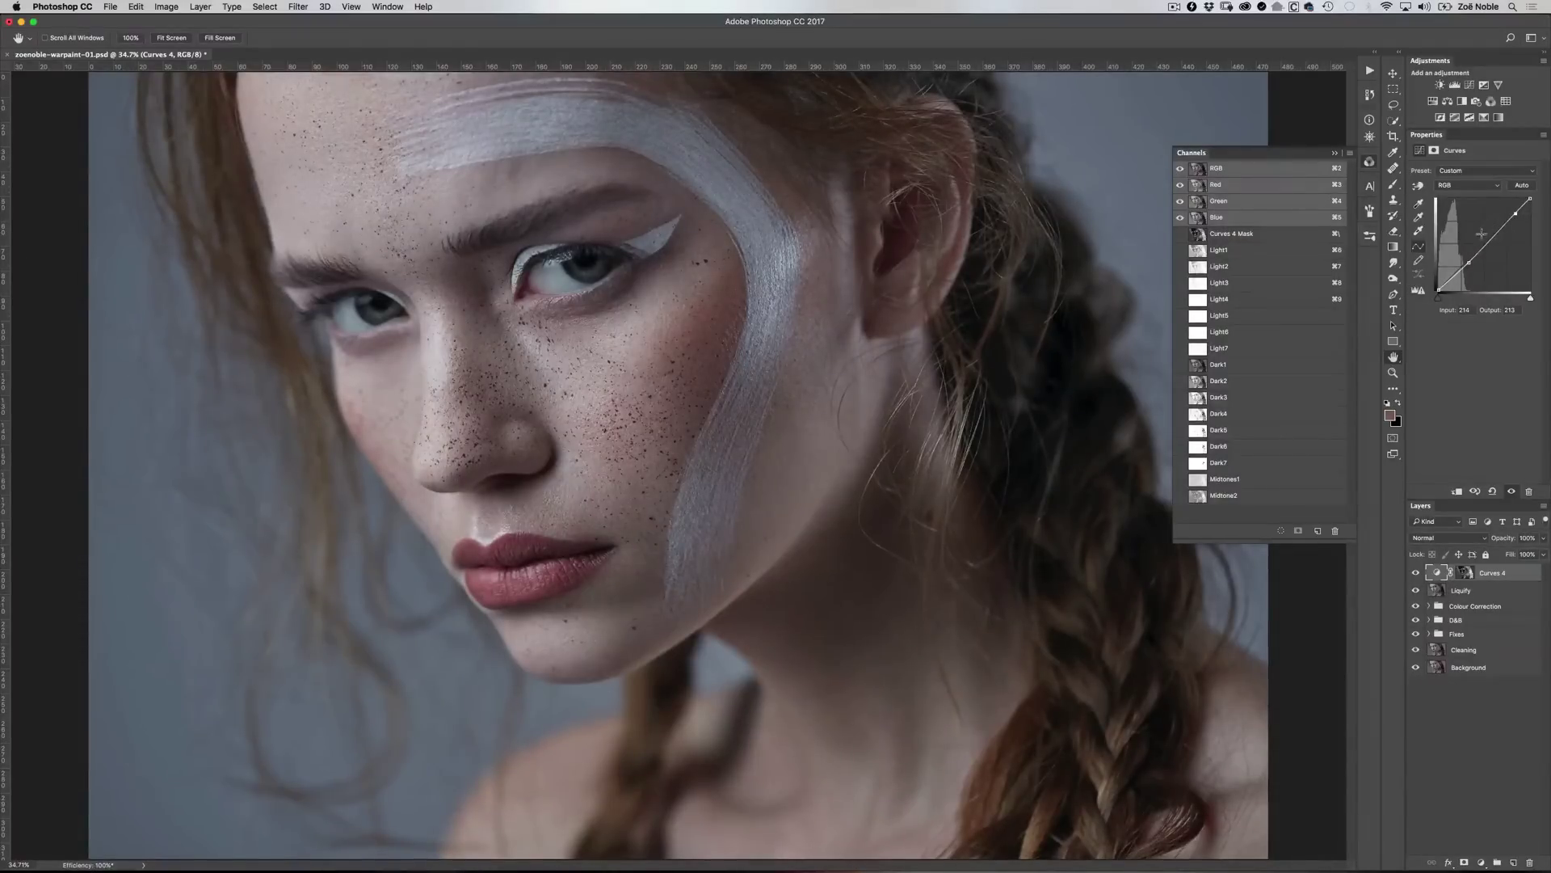
Shape the RGB curve into a steep S, raising the highlight point to input 179, output 230, and lowering the shadow point
drag(1472, 263, 1469, 265)
drag(1489, 269, 1505, 209)
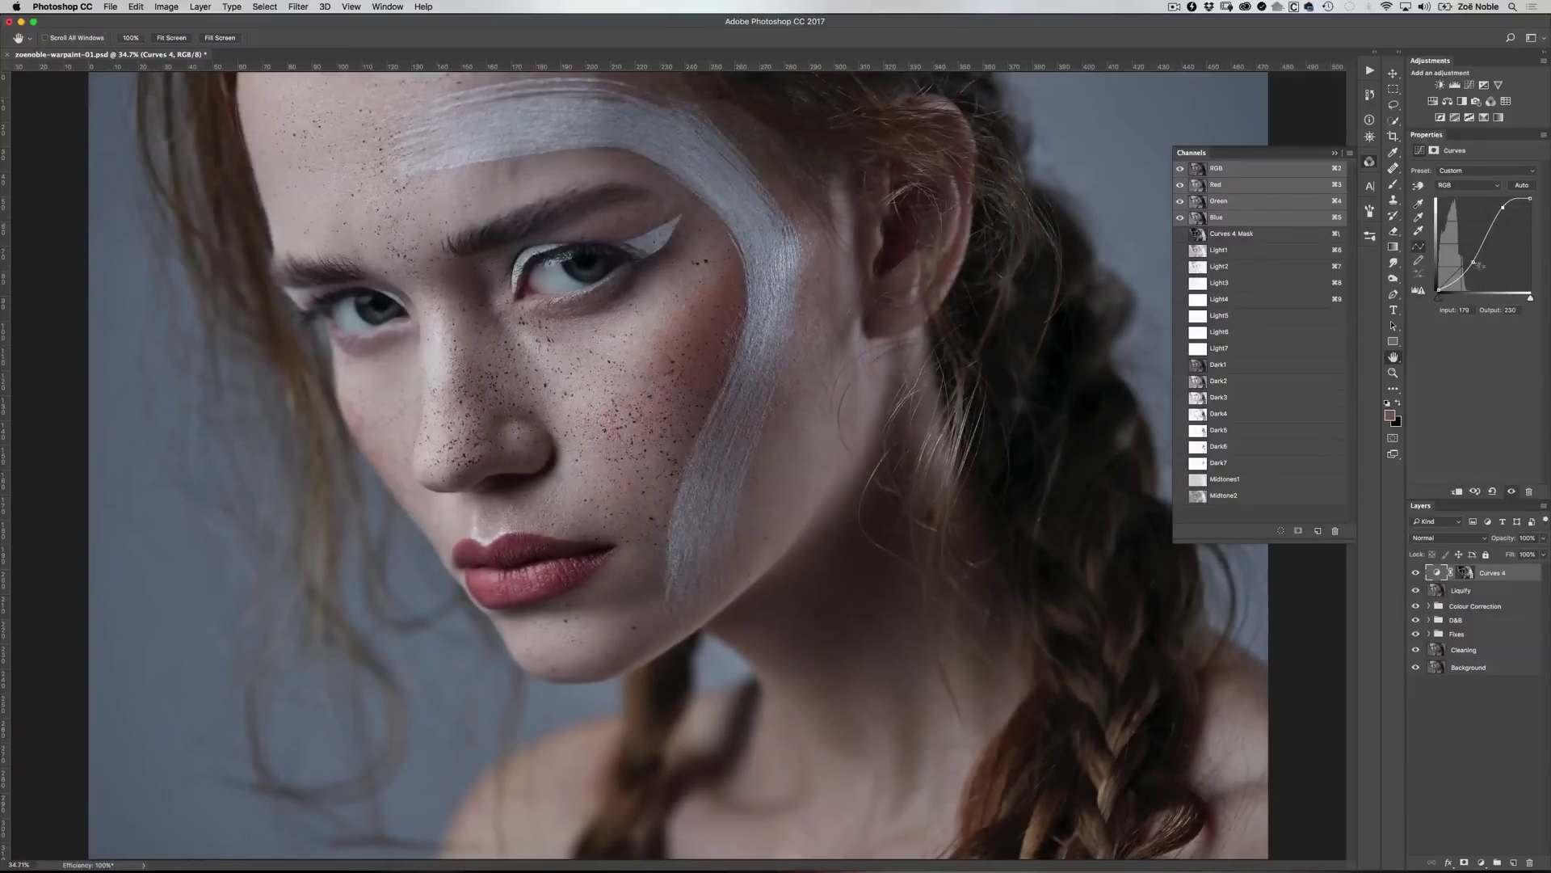
drag(1472, 261, 1472, 278)
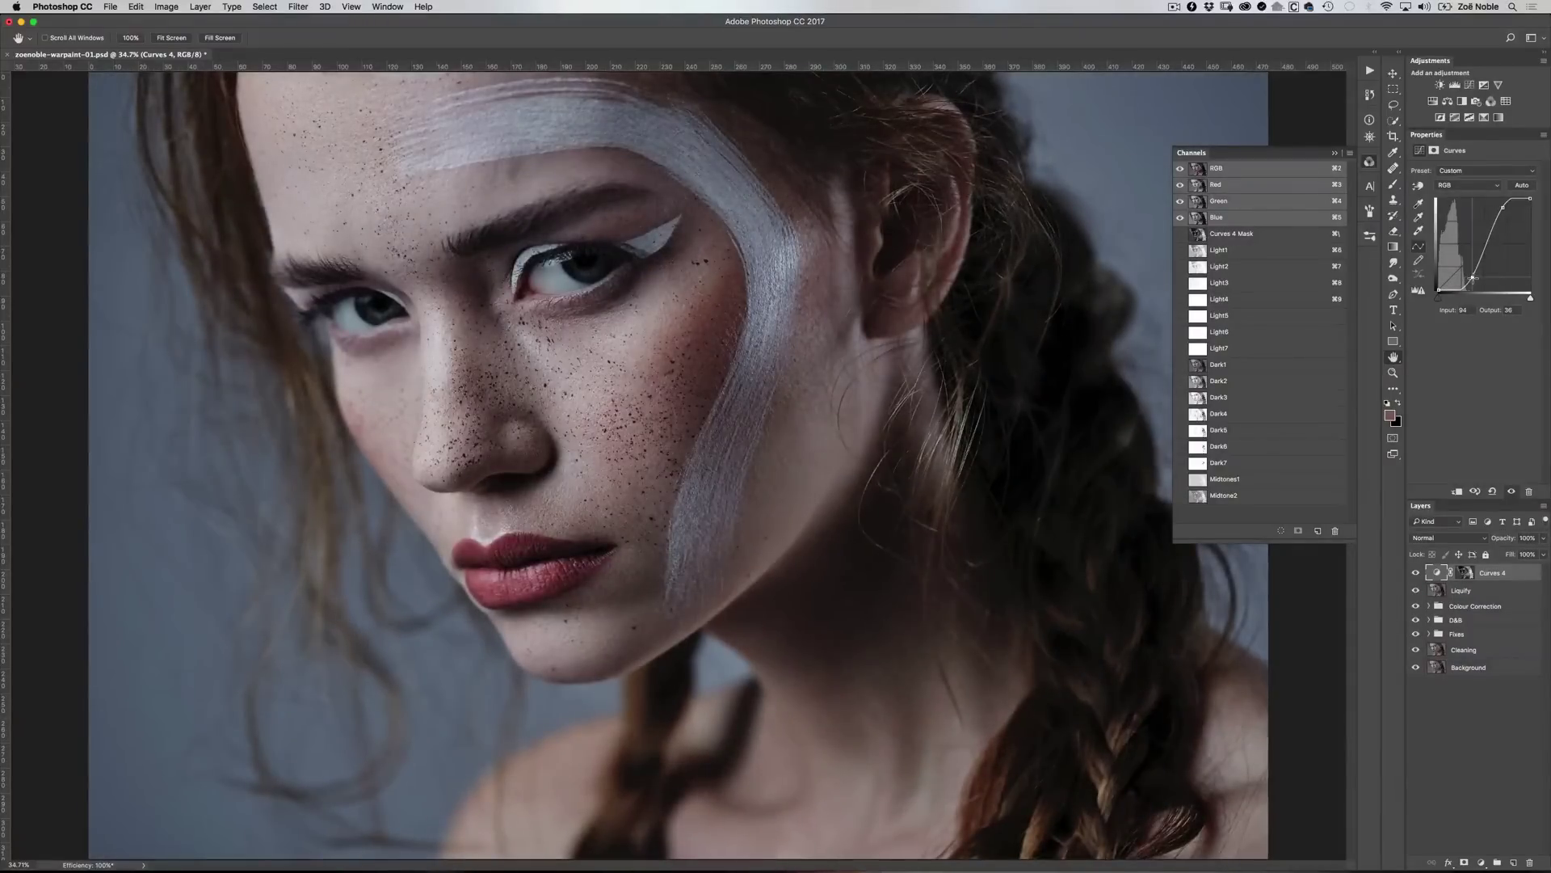
Straighten the RGB curve, and shape the Red curve with a shadow point and a highlight point at input 163, output 172
drag(1503, 209, 1497, 220)
drag(1470, 275, 1542, 296)
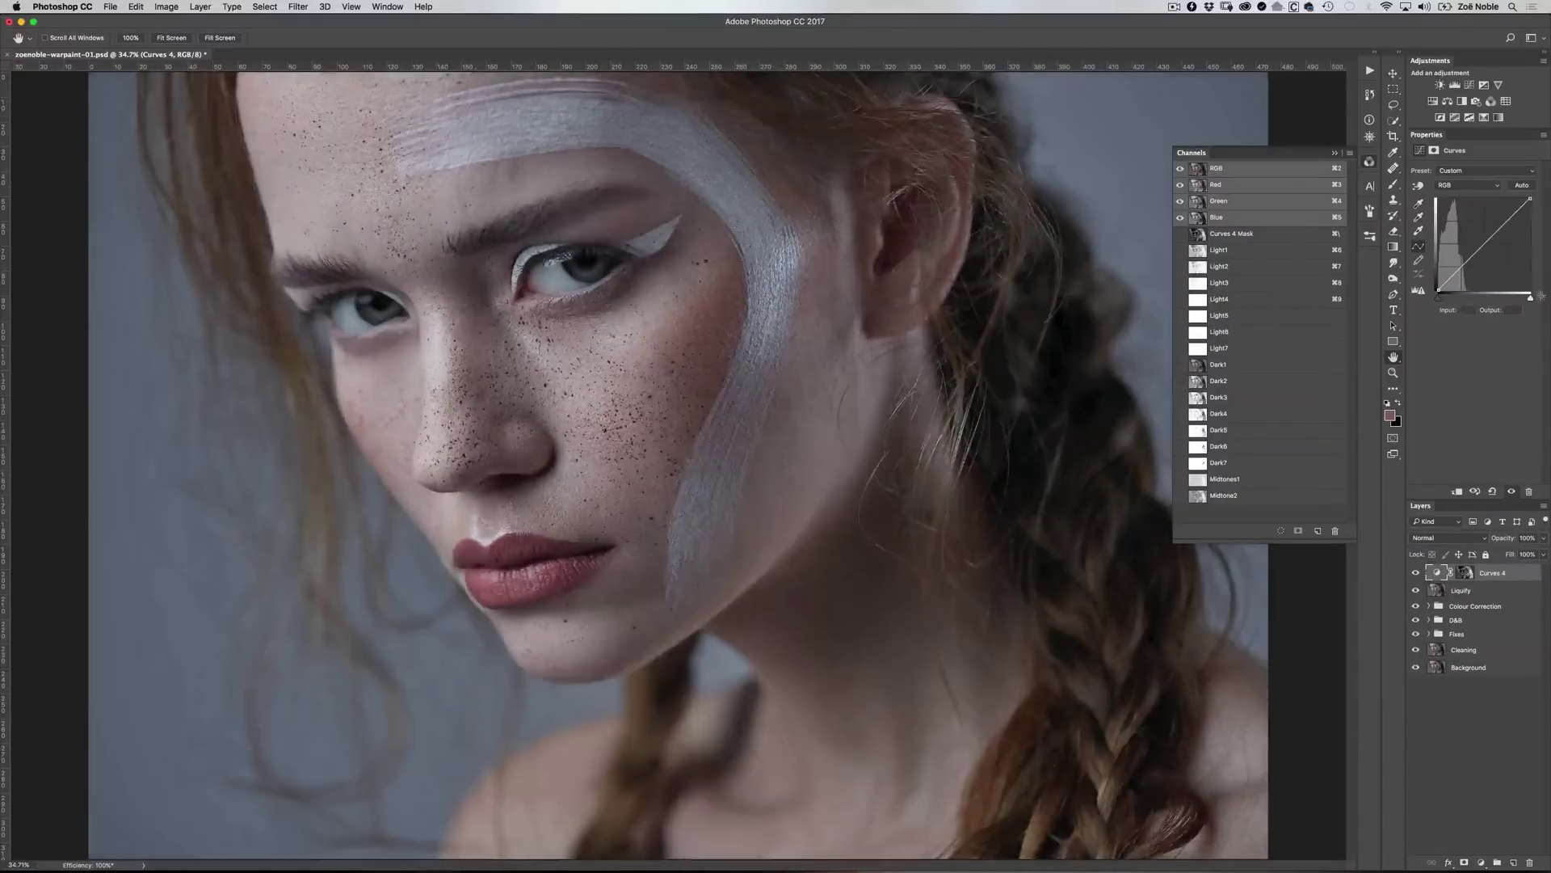
click(1461, 186)
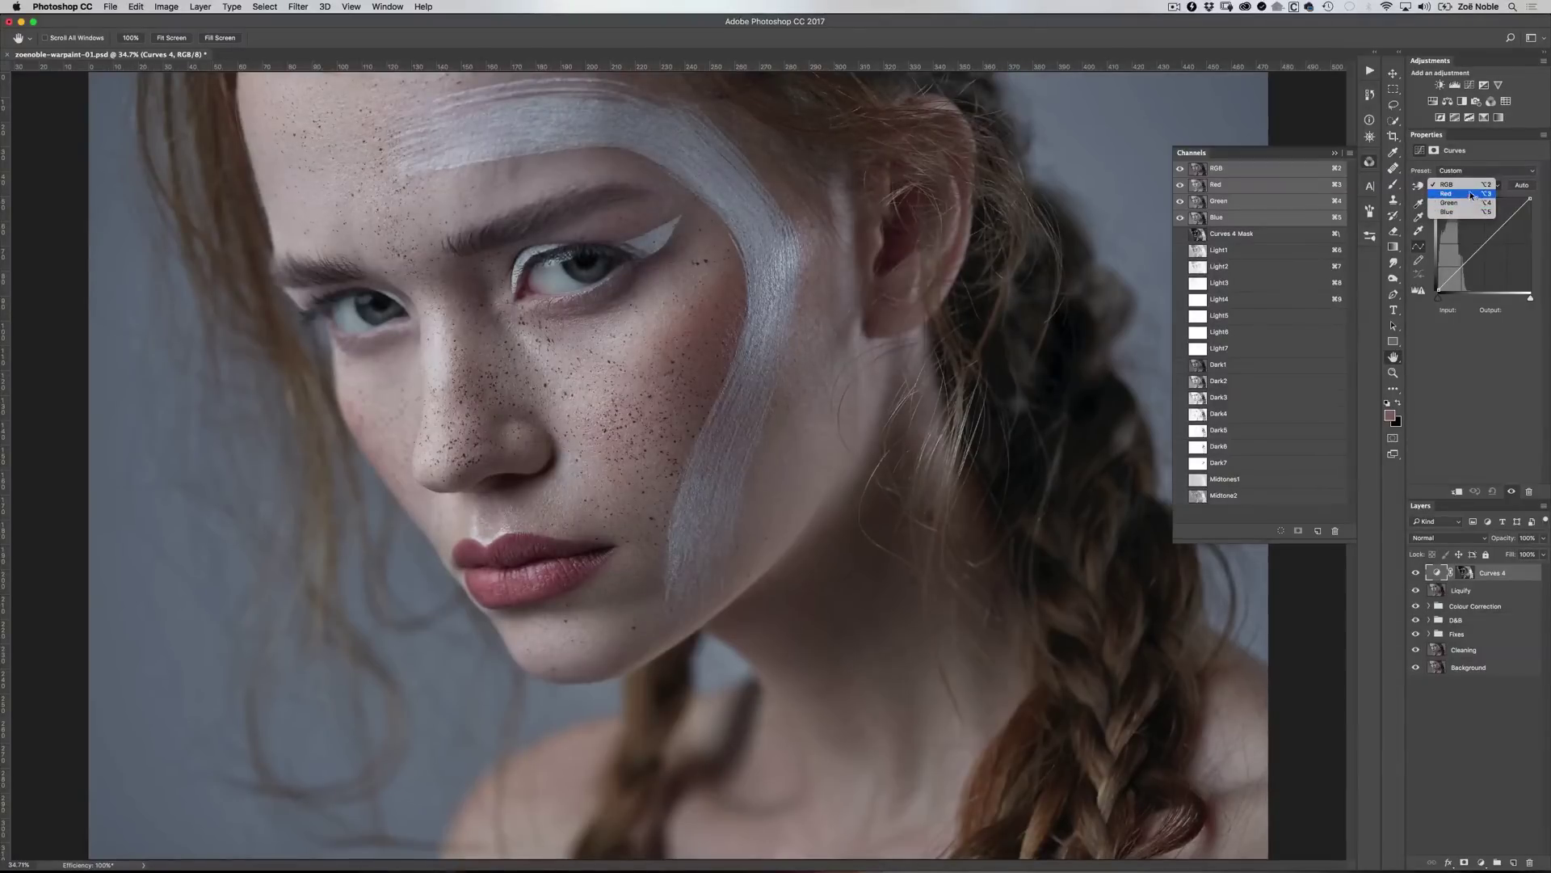
click(1472, 194)
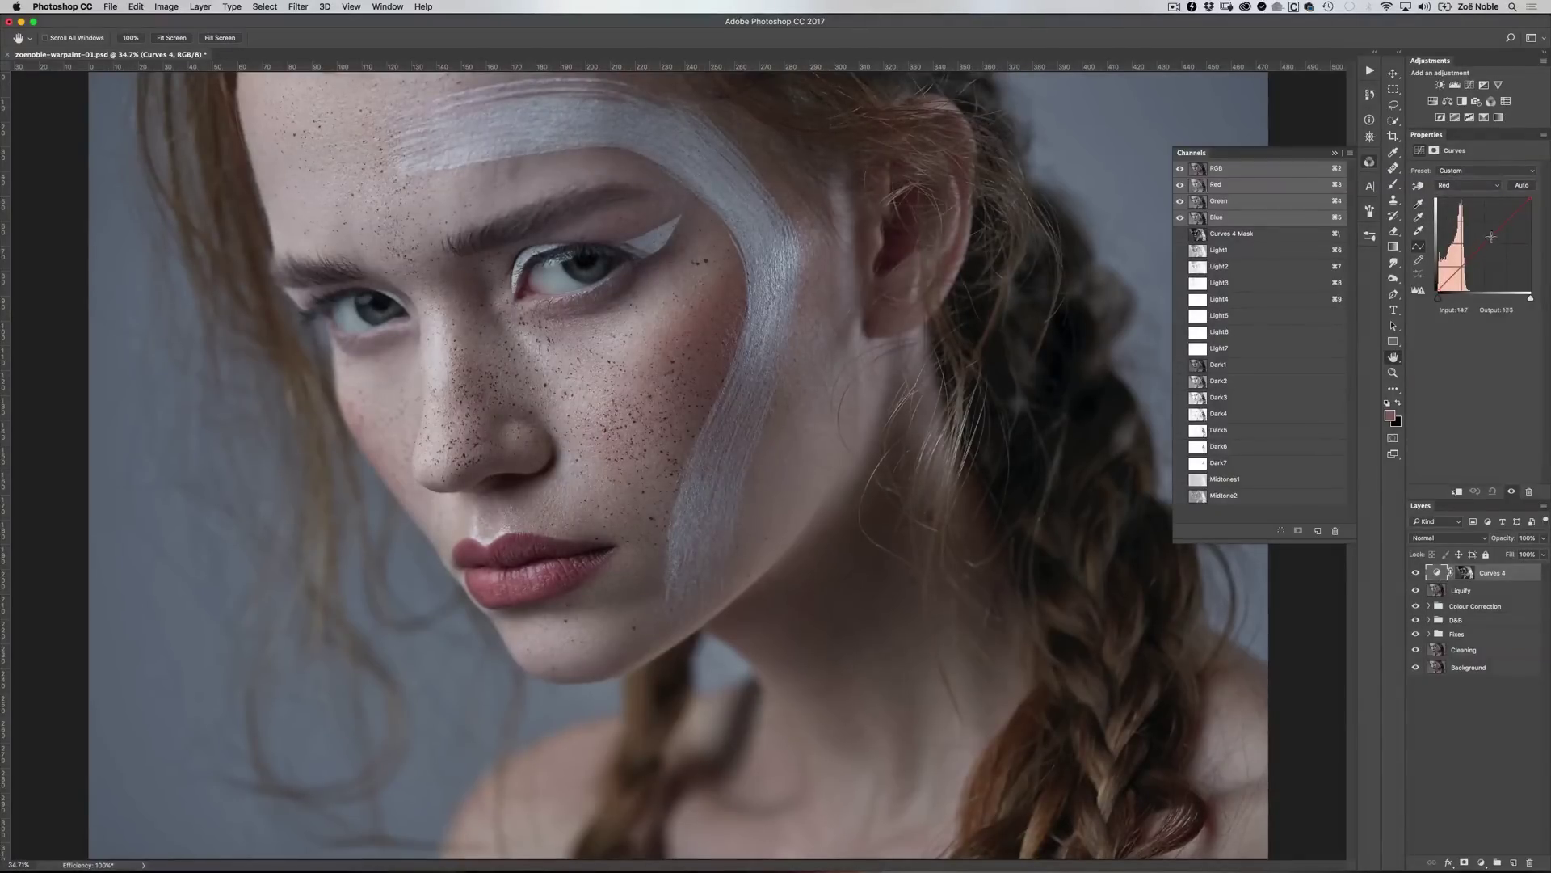
drag(1506, 224, 1502, 211)
mouse_move(1500, 211)
mouse_down()
mouse_move(1514, 253)
mouse_move(1503, 212)
mouse_move(1511, 242)
mouse_move(1500, 230)
mouse_up()
mouse_move(1455, 279)
mouse_down()
mouse_move(1463, 243)
mouse_move(1468, 262)
mouse_up()
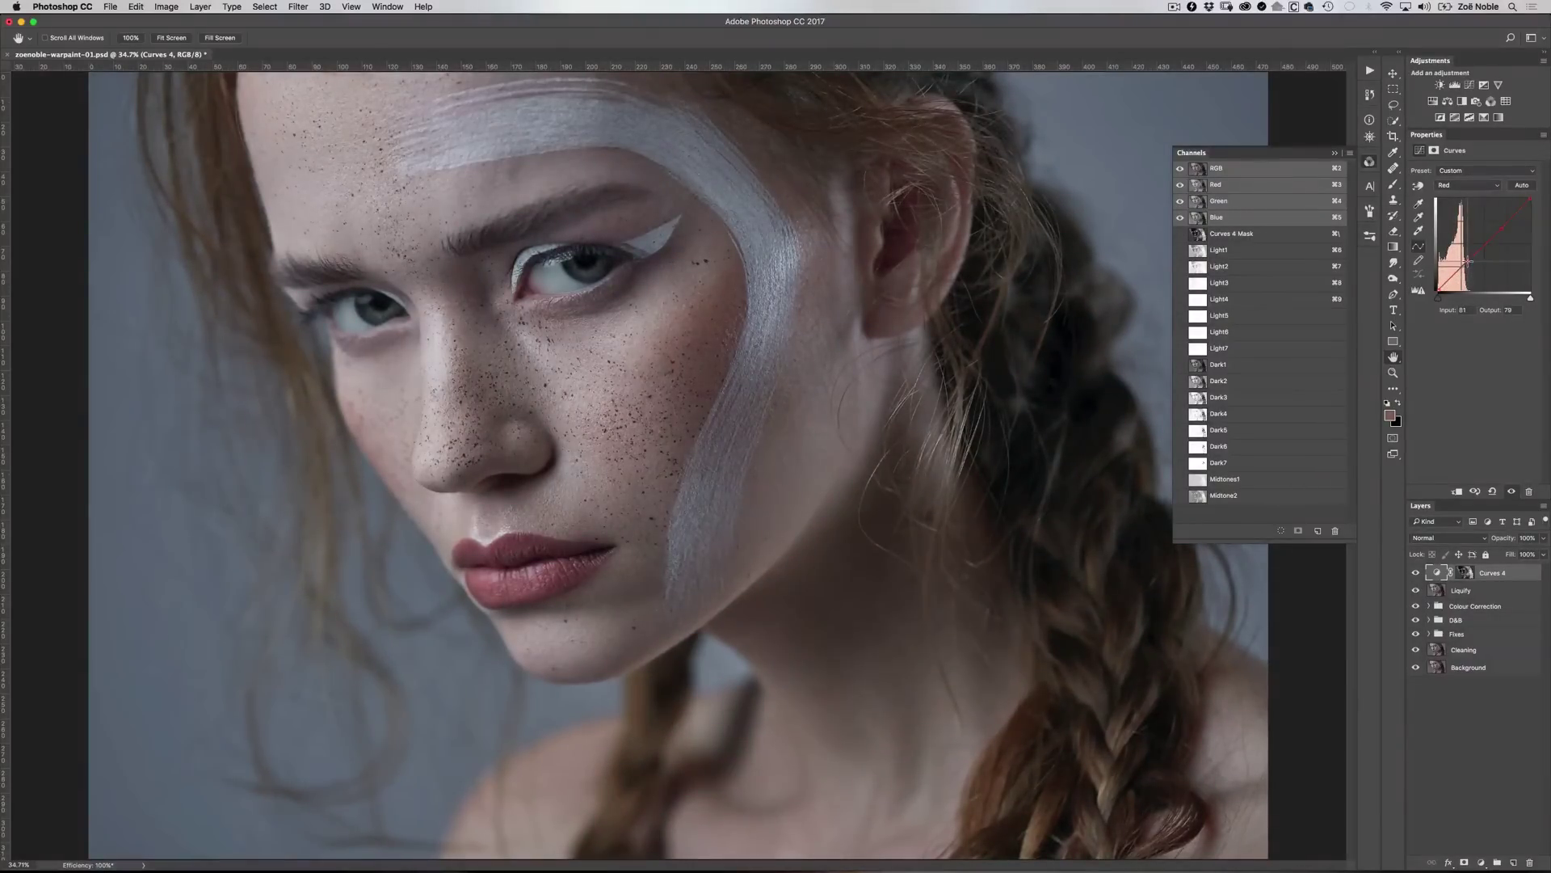
click(1501, 228)
mouse_move(1469, 262)
mouse_down()
mouse_move(1481, 278)
mouse_move(1471, 258)
mouse_up()
drag(1498, 229, 1498, 229)
On the Green curve, lower the highlight point slightly and move the black point to input 41, output 0
click(1469, 185)
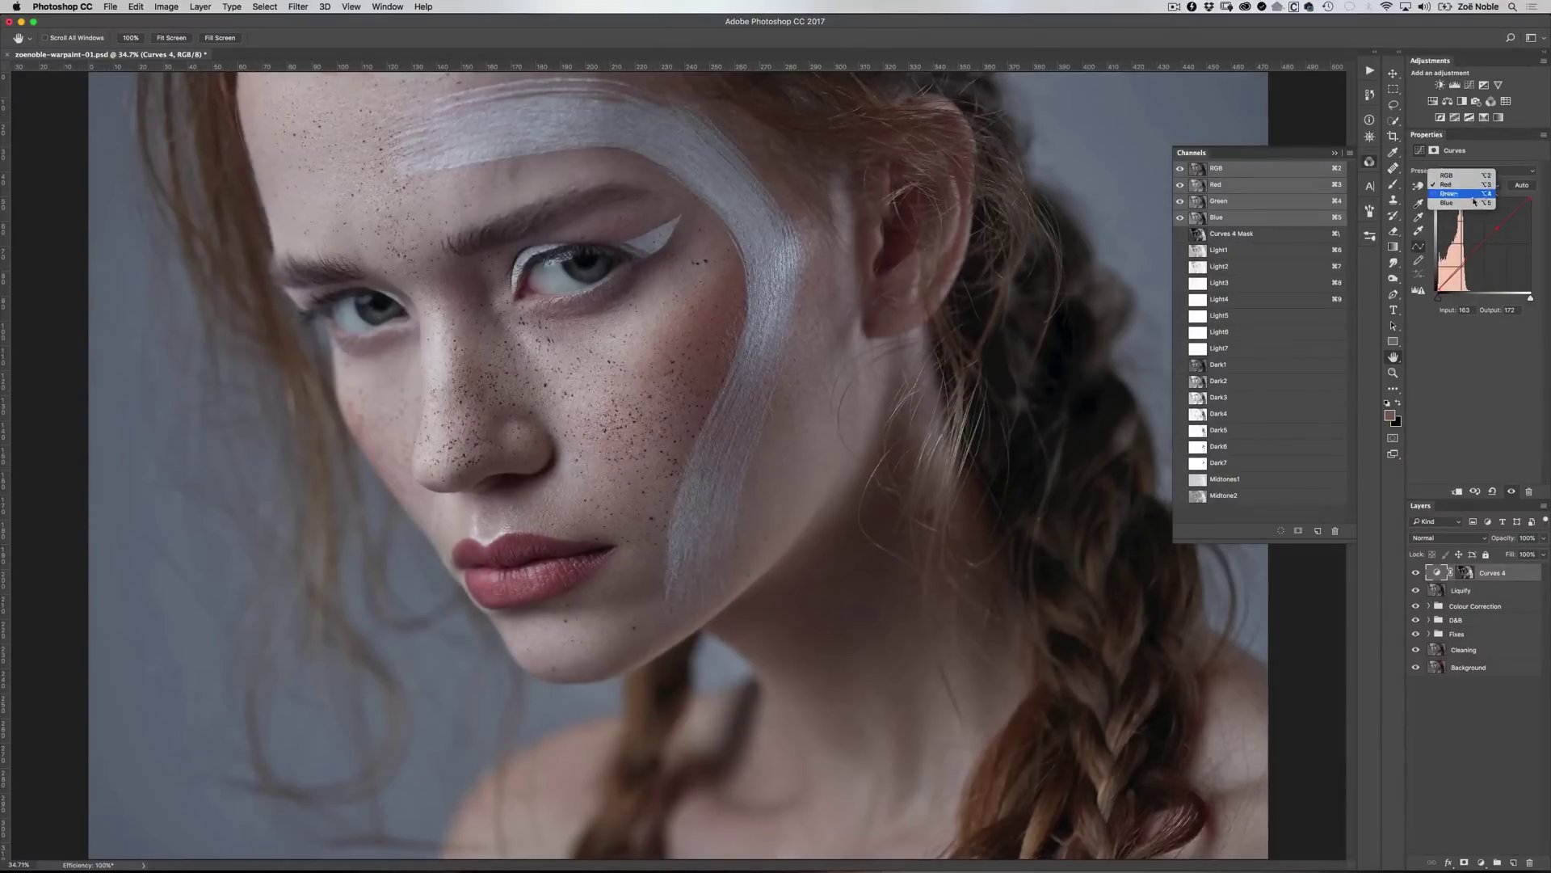
click(1475, 195)
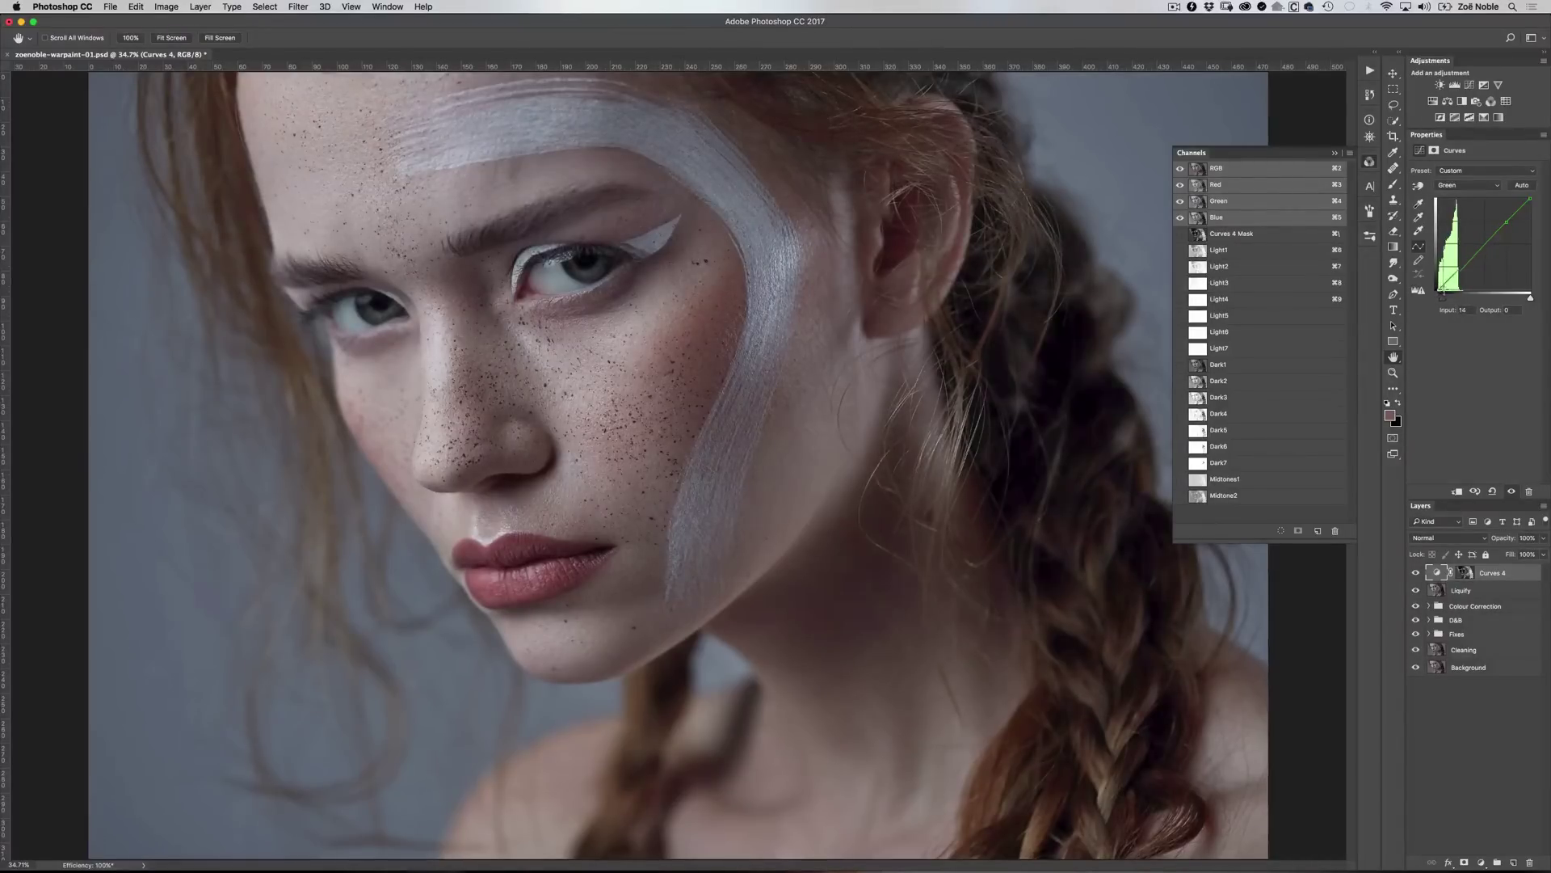
drag(1506, 221, 1500, 234)
mouse_move(1444, 292)
mouse_down()
mouse_move(1490, 293)
mouse_move(1447, 300)
mouse_move(1472, 300)
mouse_move(1437, 273)
mouse_move(1452, 292)
mouse_up()
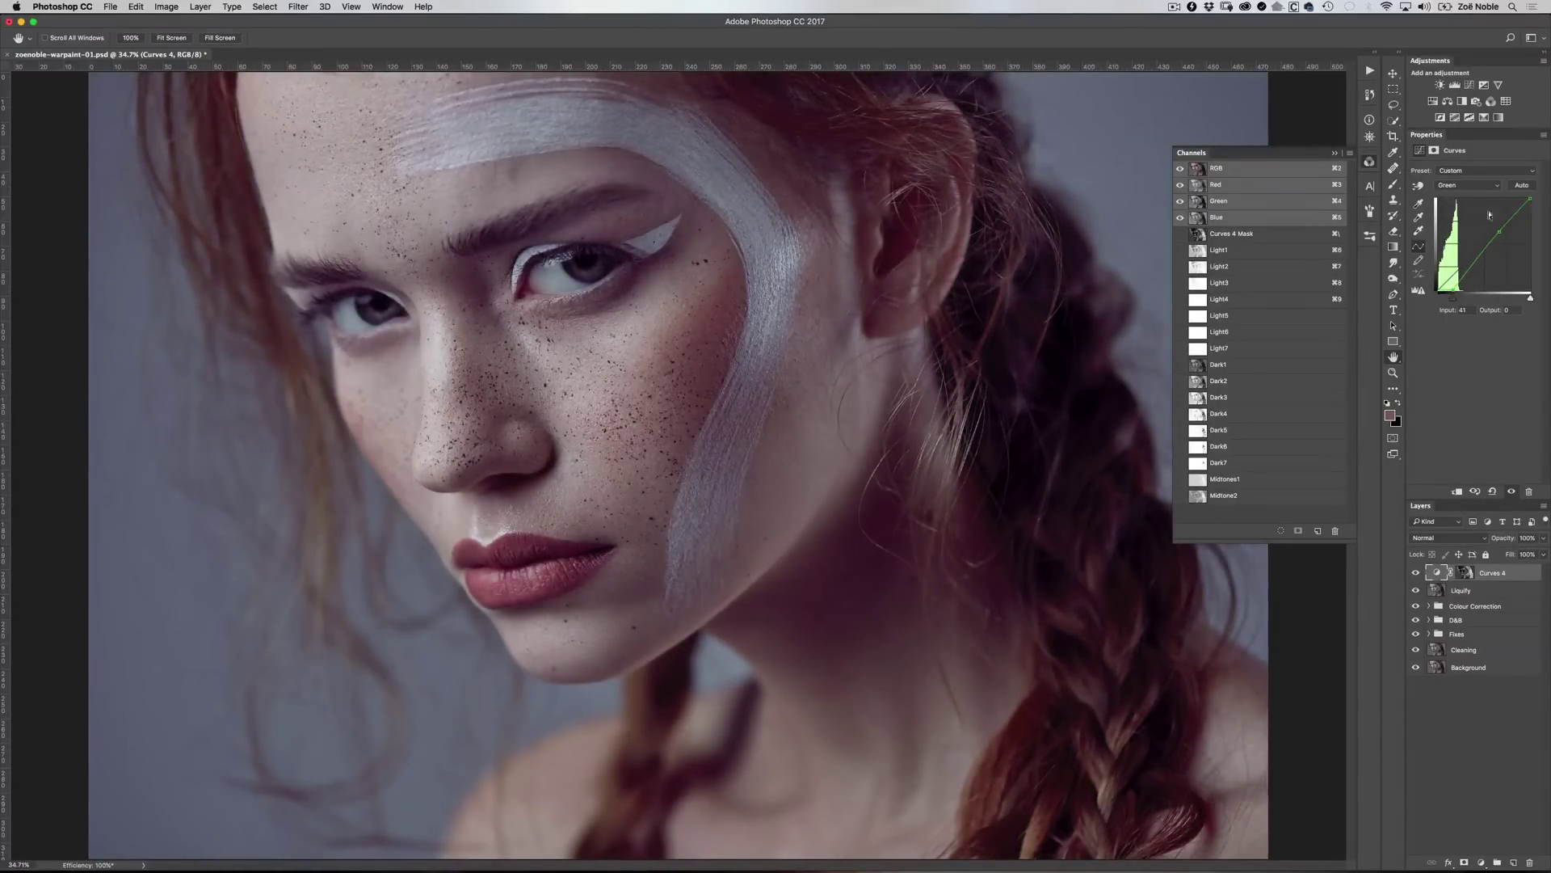
On the Blue curve, lower the highlights to input 207, output 173, and lift the black point to output 31
click(1468, 185)
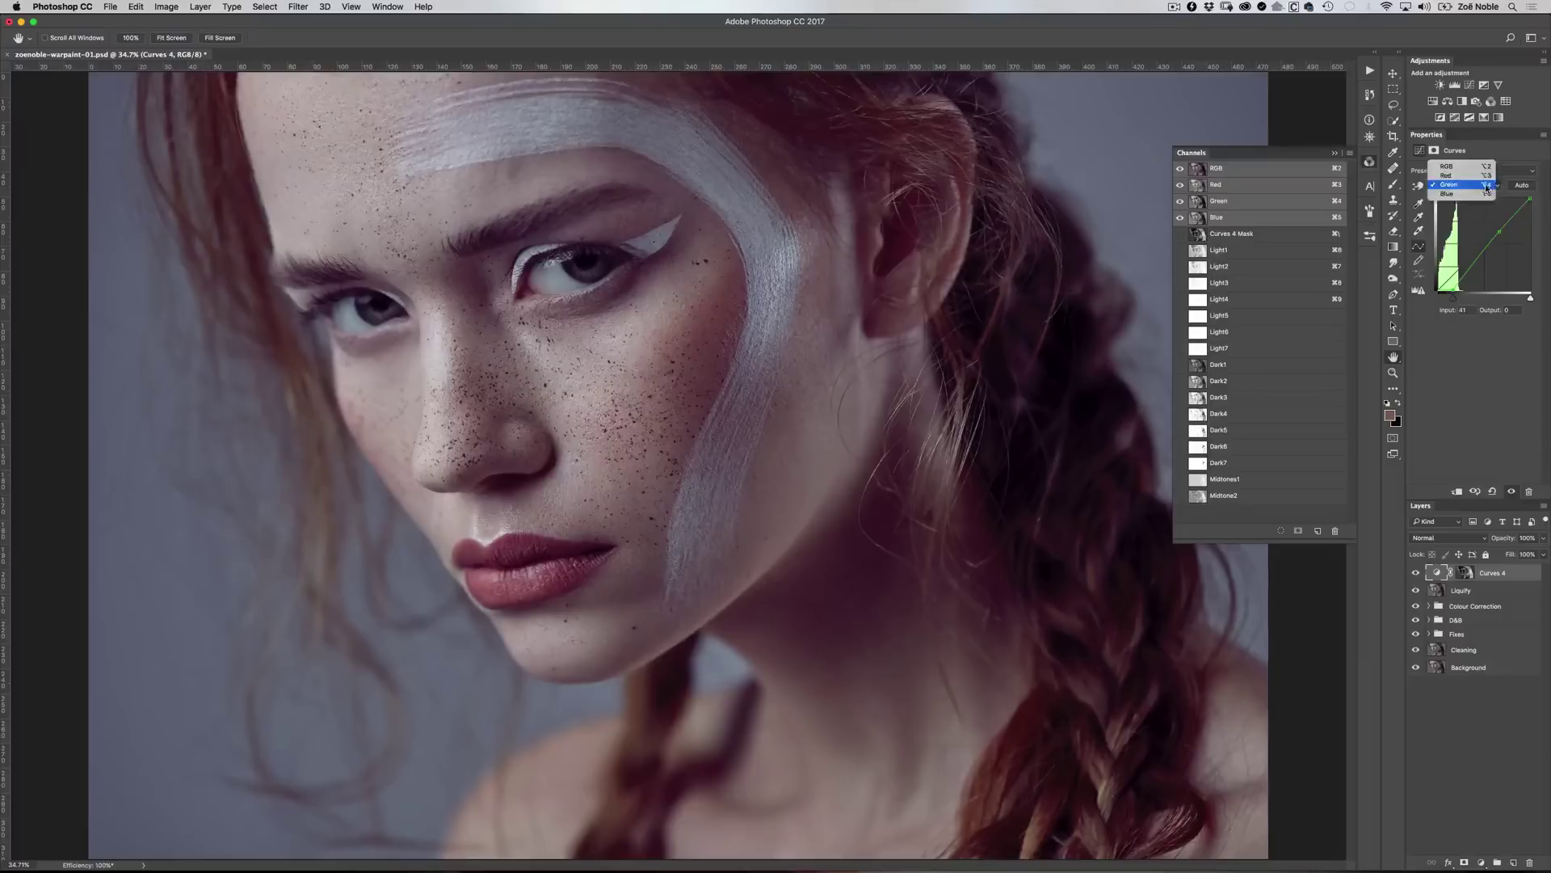
click(1459, 202)
drag(1498, 234, 1512, 228)
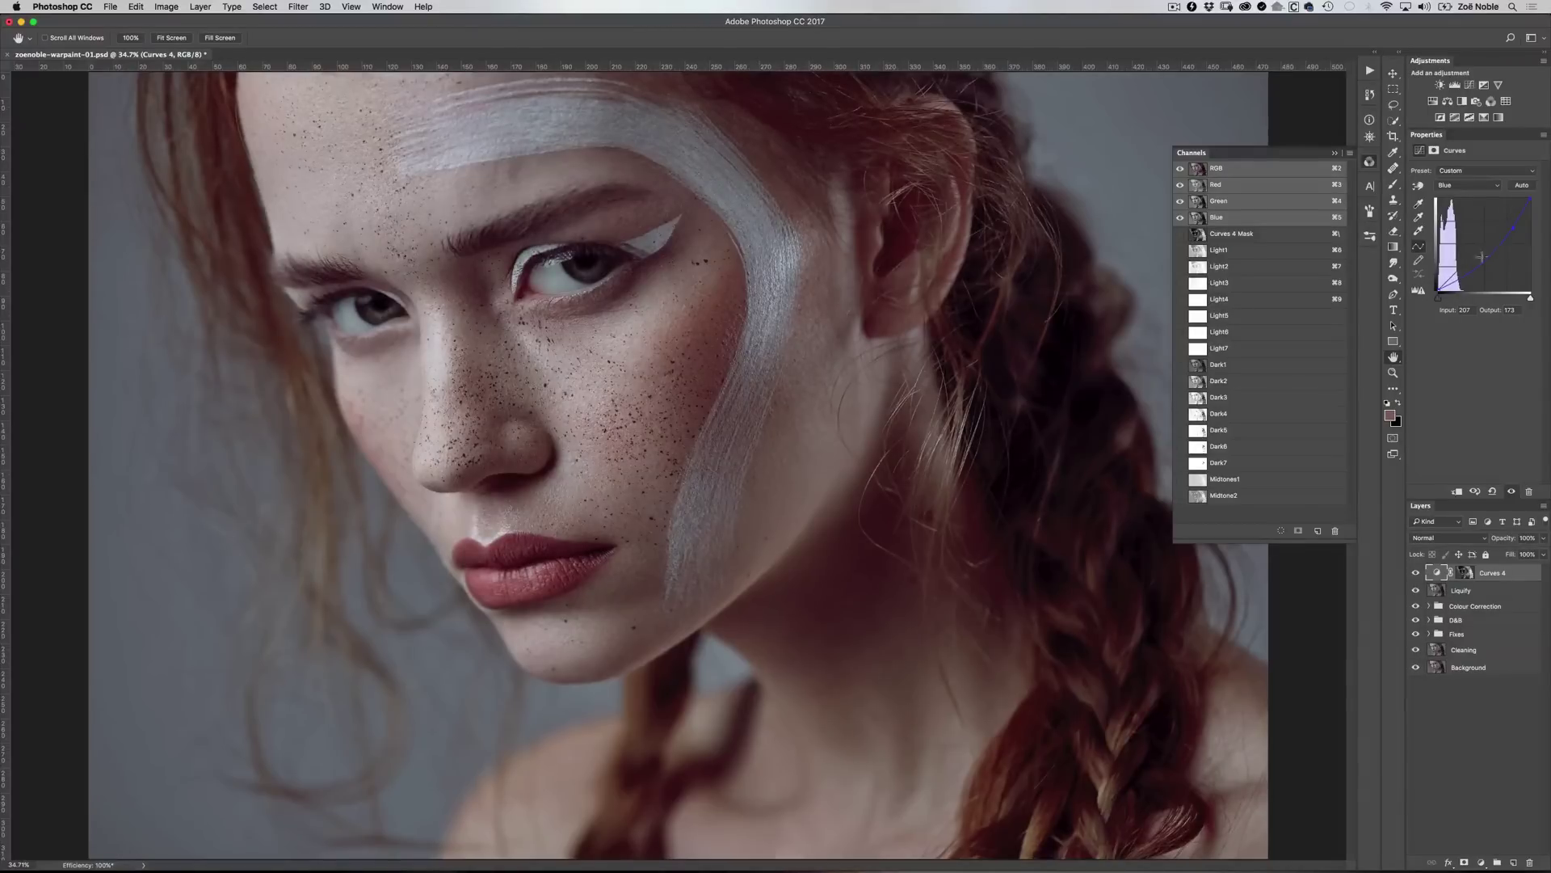
mouse_move(1437, 288)
mouse_down()
mouse_move(1424, 261)
mouse_move(1427, 279)
mouse_up()
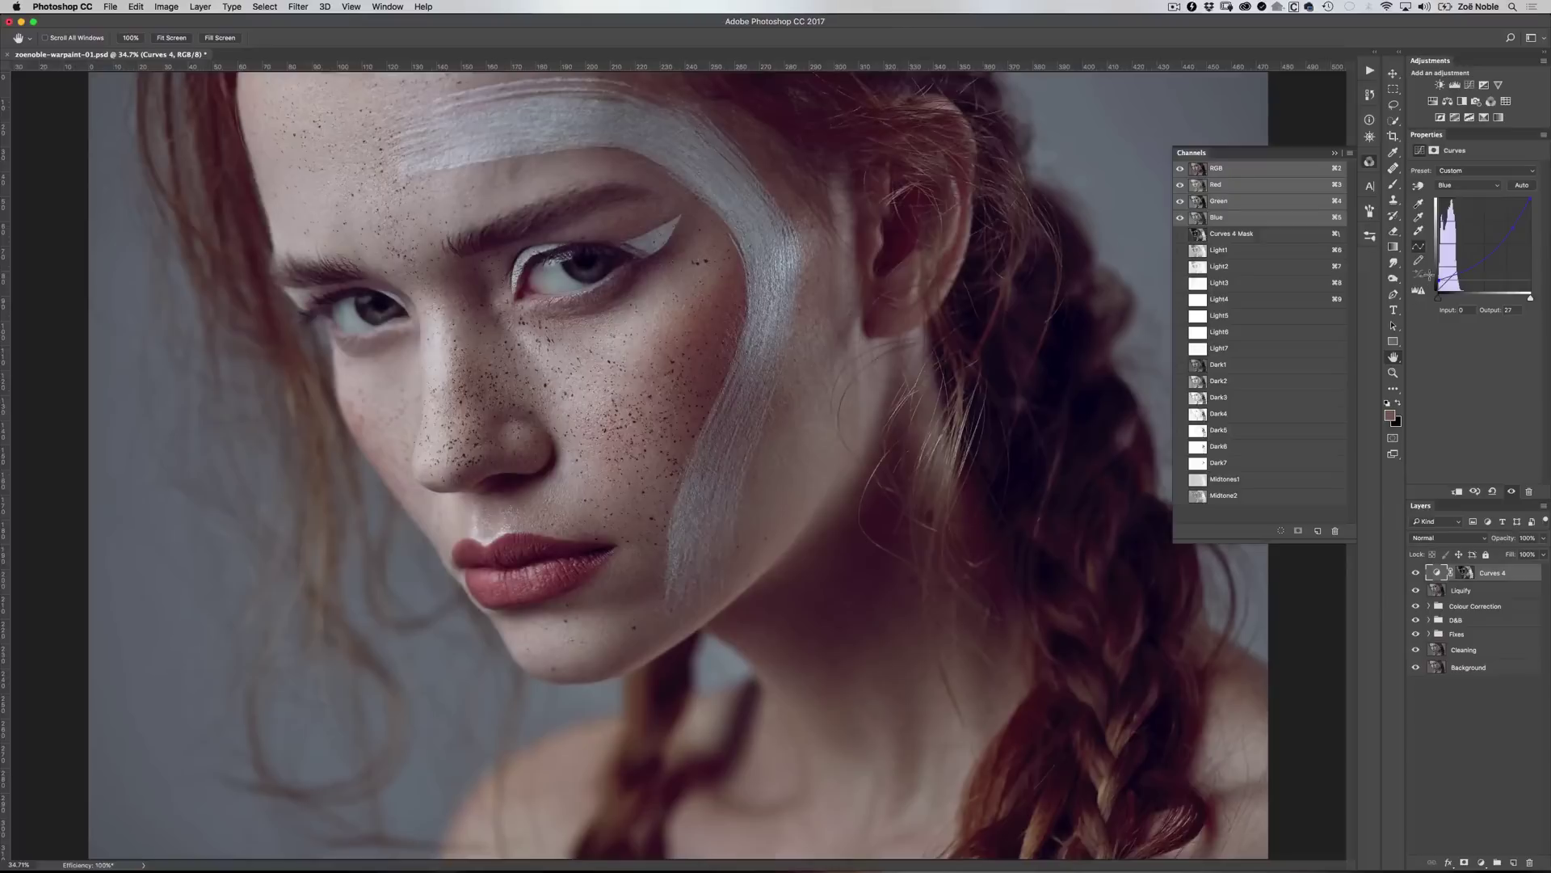
click(1513, 227)
Reduce the Curves layer's opacity to 74% and compare the portrait with the layer hidden and shown
key(alt+2)
click(1543, 538)
drag(1542, 554, 1528, 557)
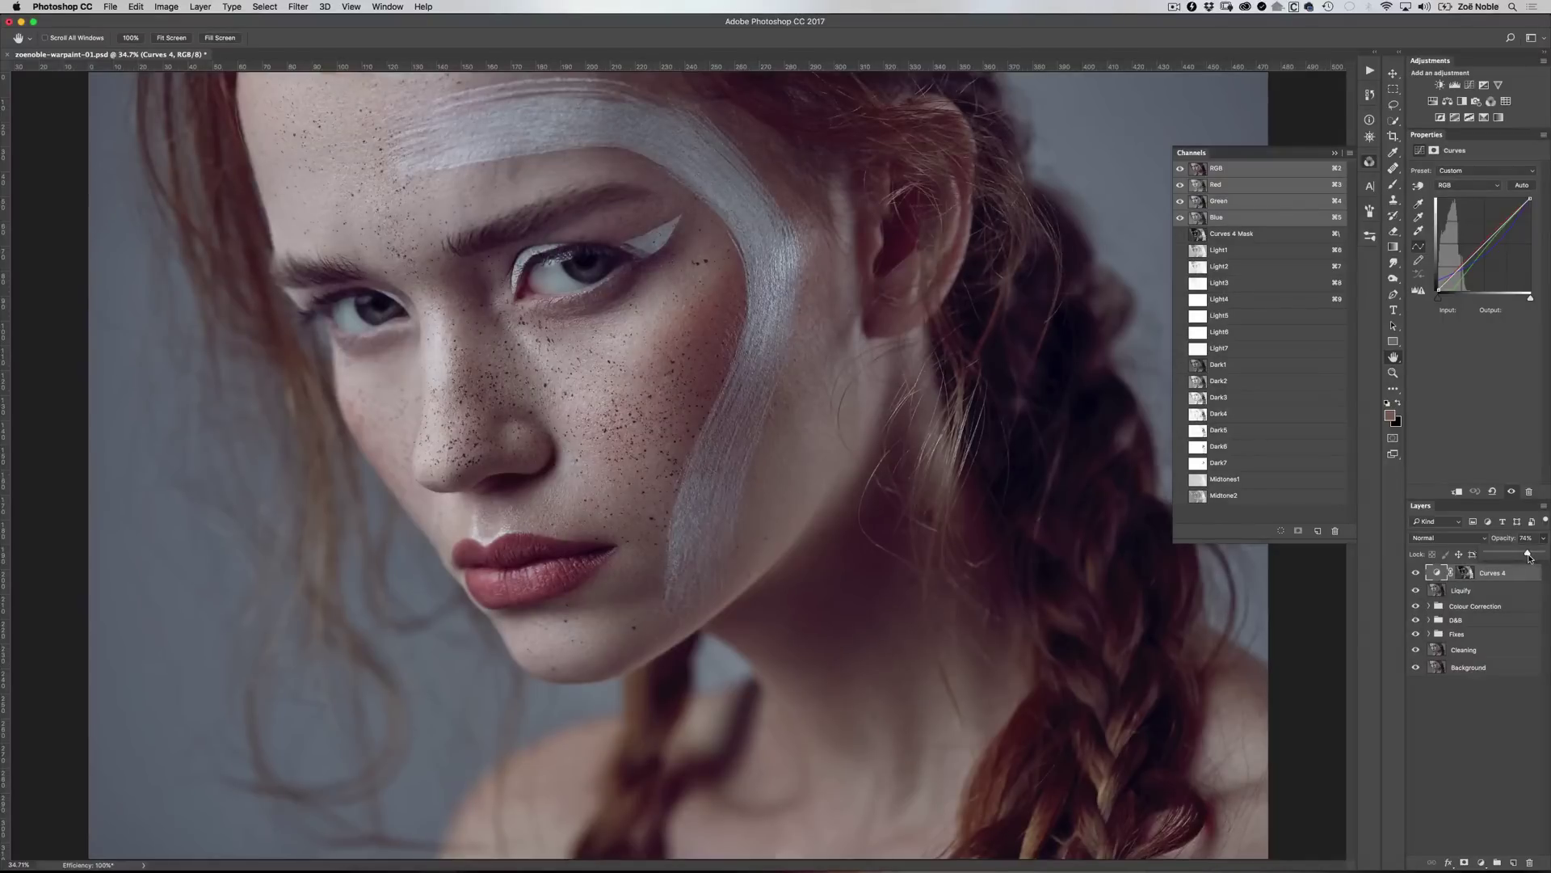
click(1518, 578)
click(1416, 574)
click(1417, 573)
Rename the Curves 4 adjustment layer as Dark3
double_click(1495, 573)
text(Da)
text(rk03)
key(BackSpace)
key(BackSpace)
text(3)
key(Return)
Compare the Dark1 through Dark4 mask channels and add a Curves adjustment layer masked by the Dark2 channel
click(1226, 368)
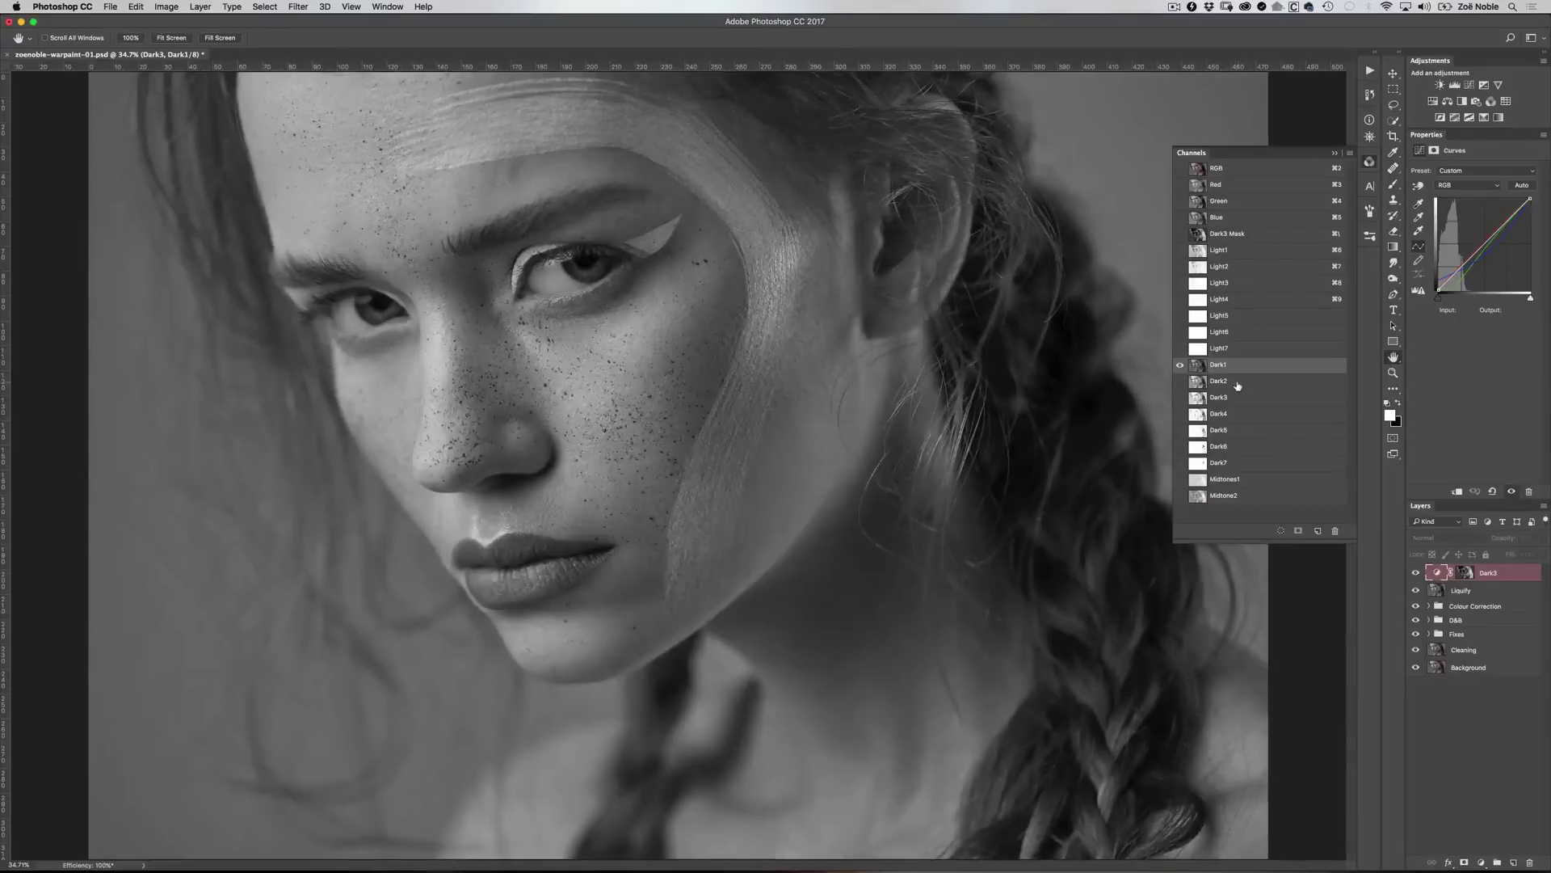
click(1236, 384)
click(1236, 399)
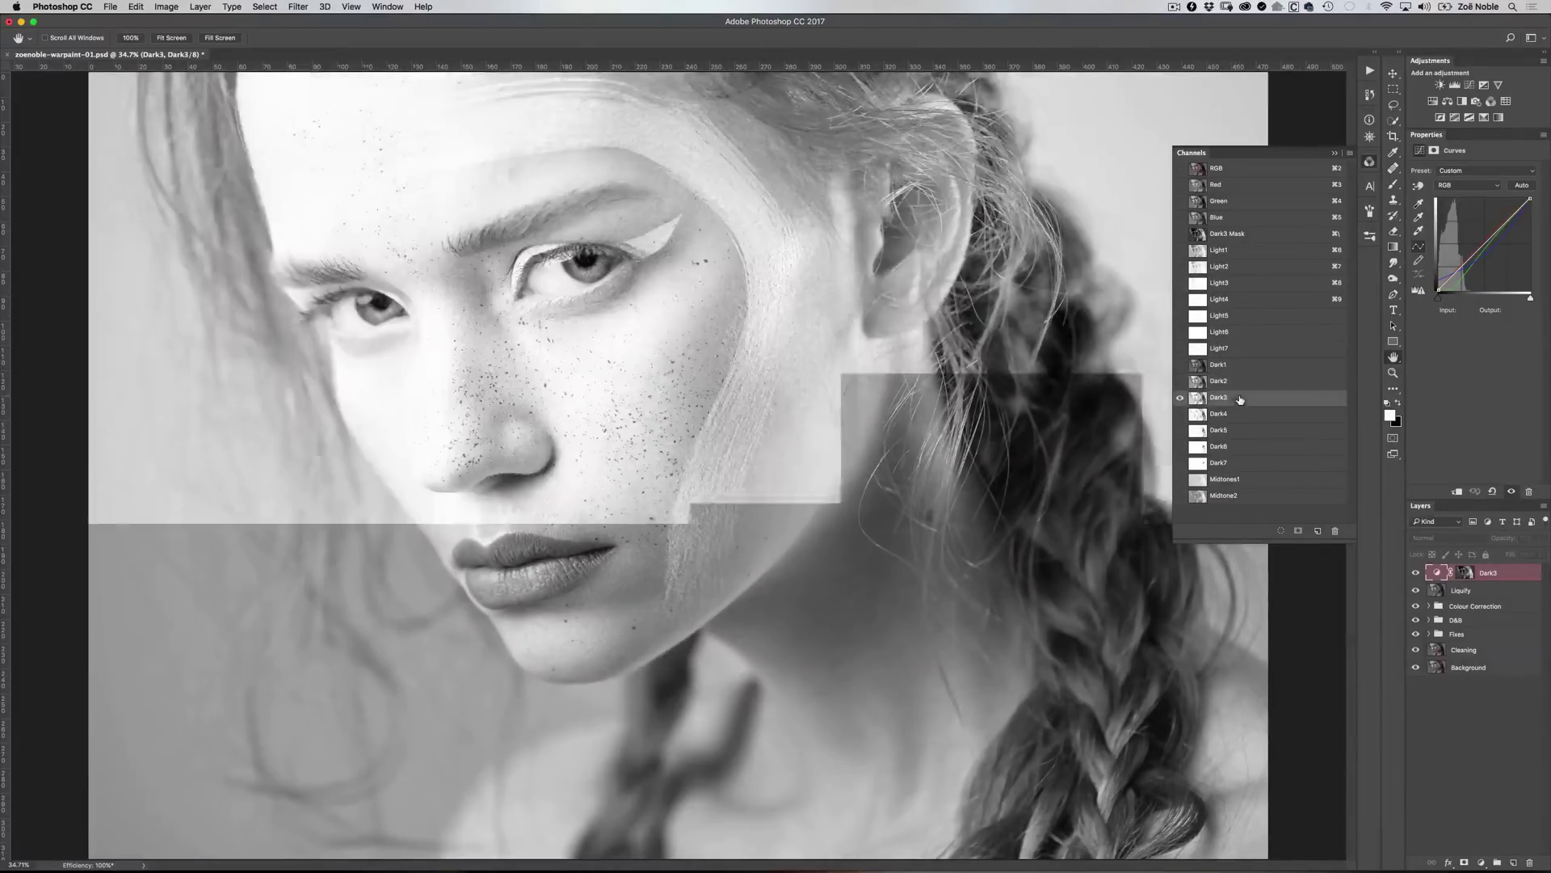
click(1236, 414)
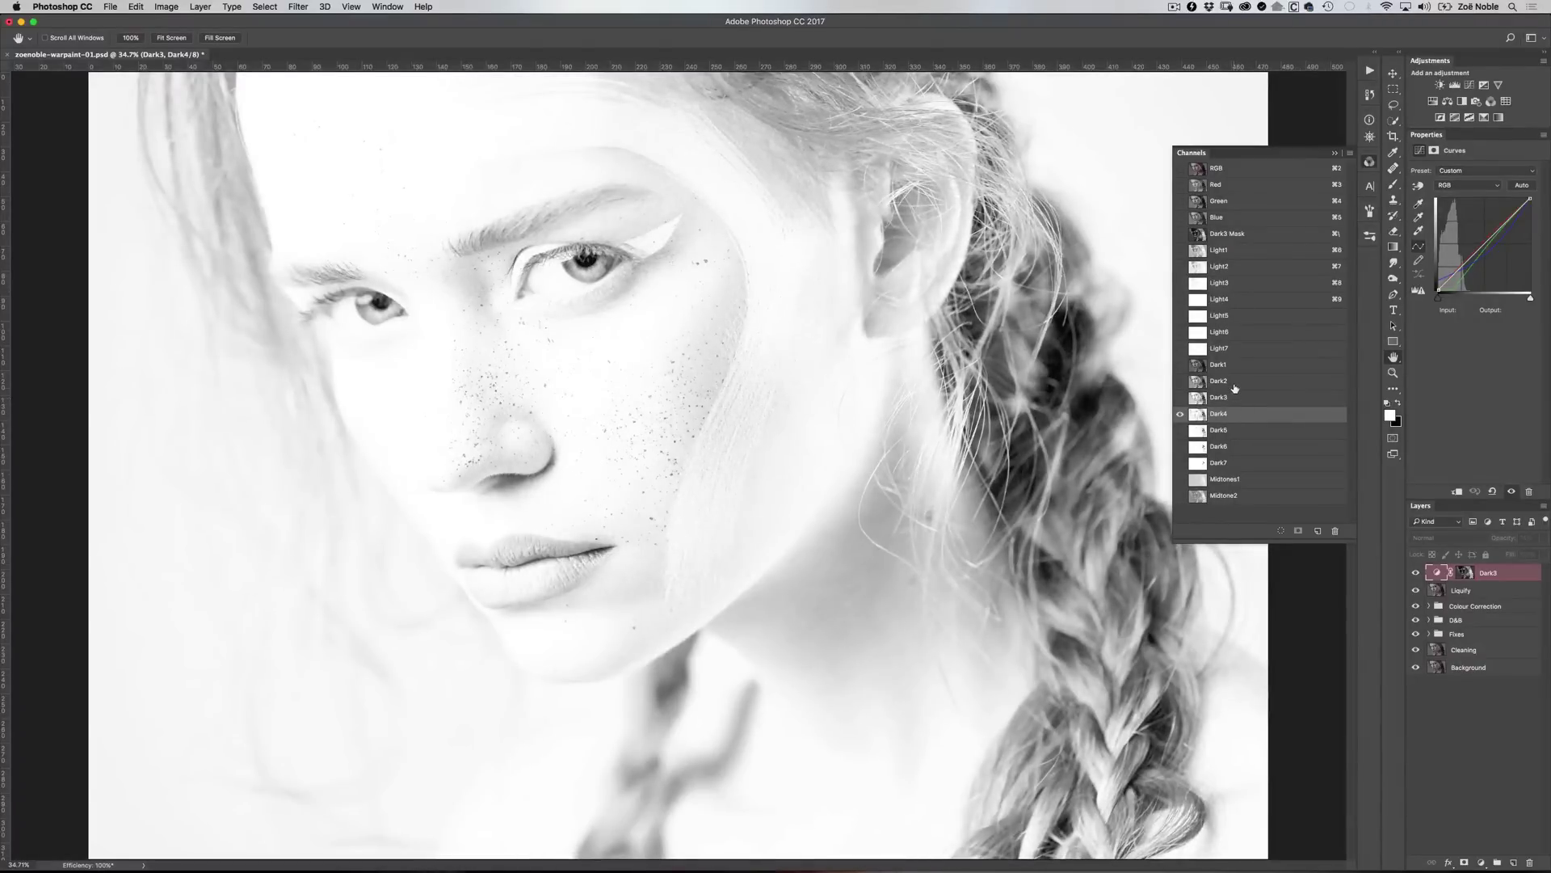
click(1236, 385)
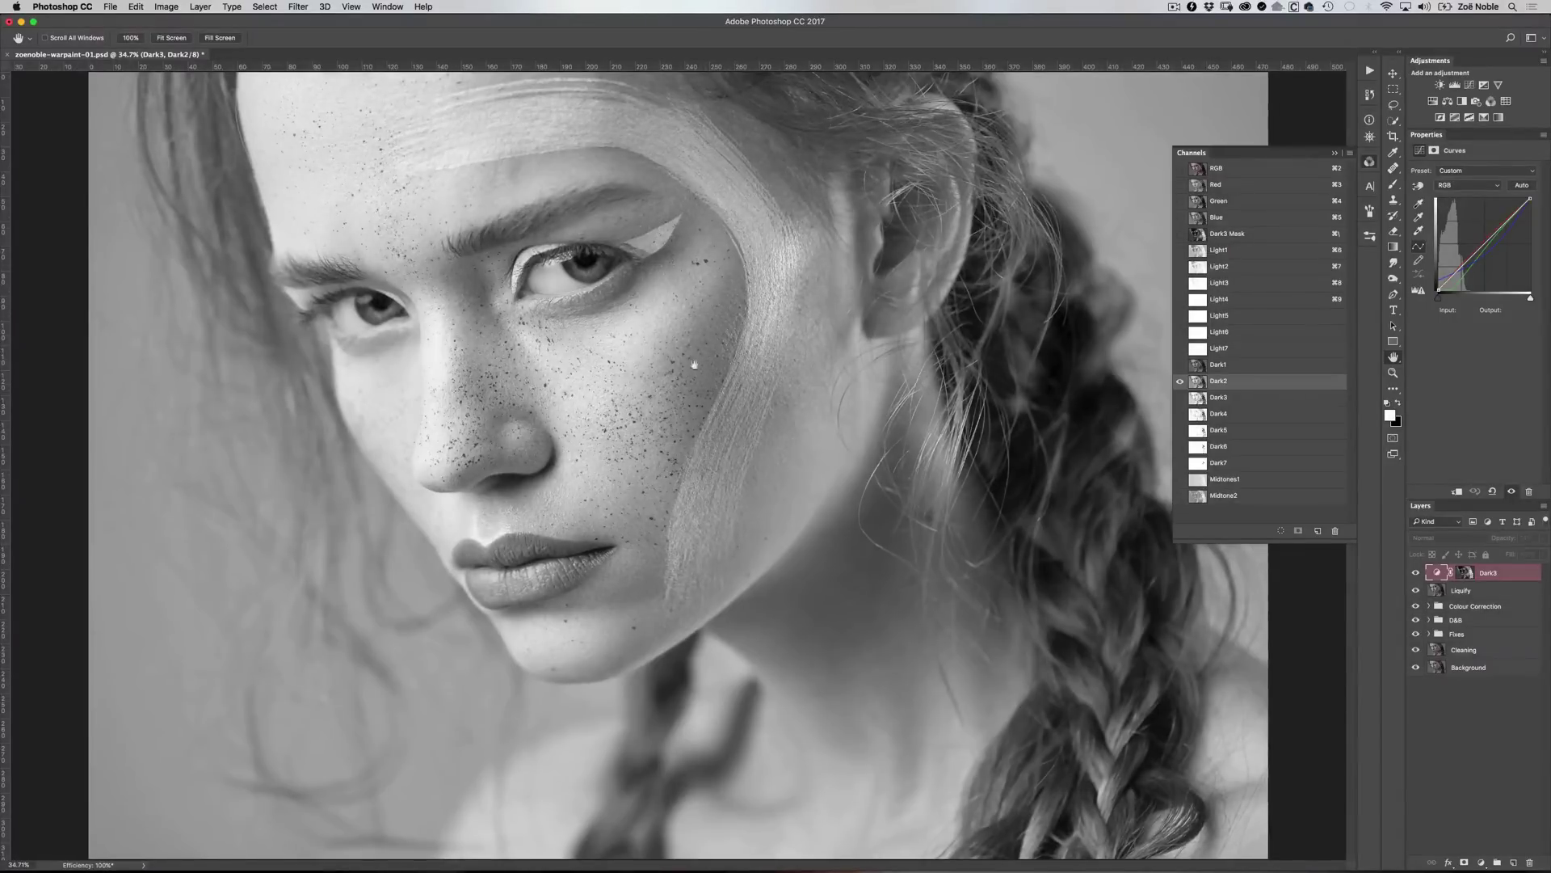
super+click(1199, 385)
click(1472, 85)
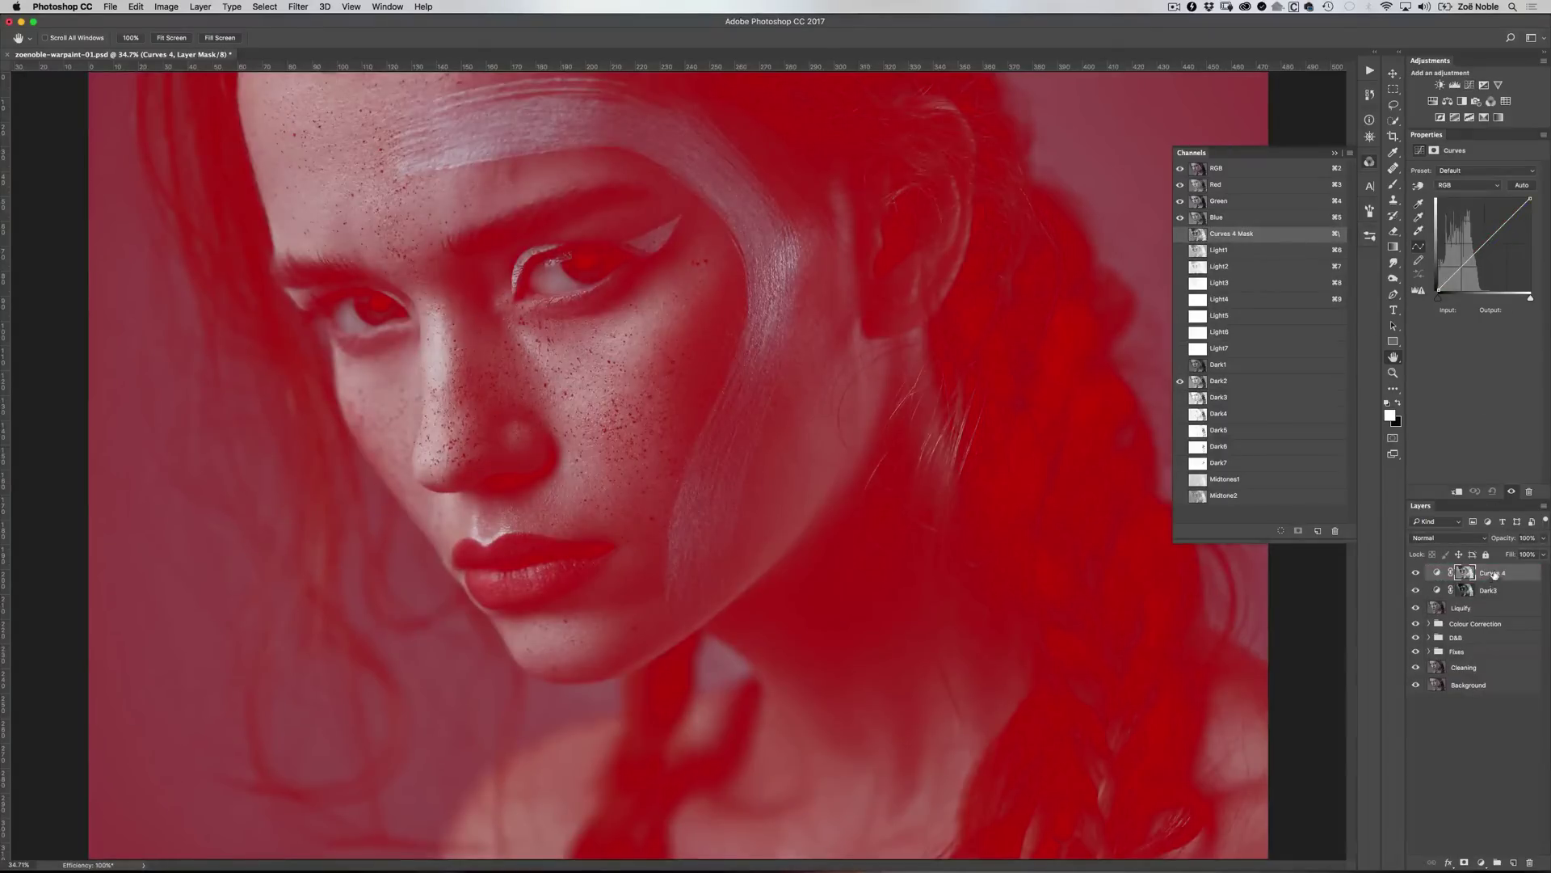
Rename the new top Curves adjustment layer as Dark2
double_click(1490, 572)
text(Dark2)
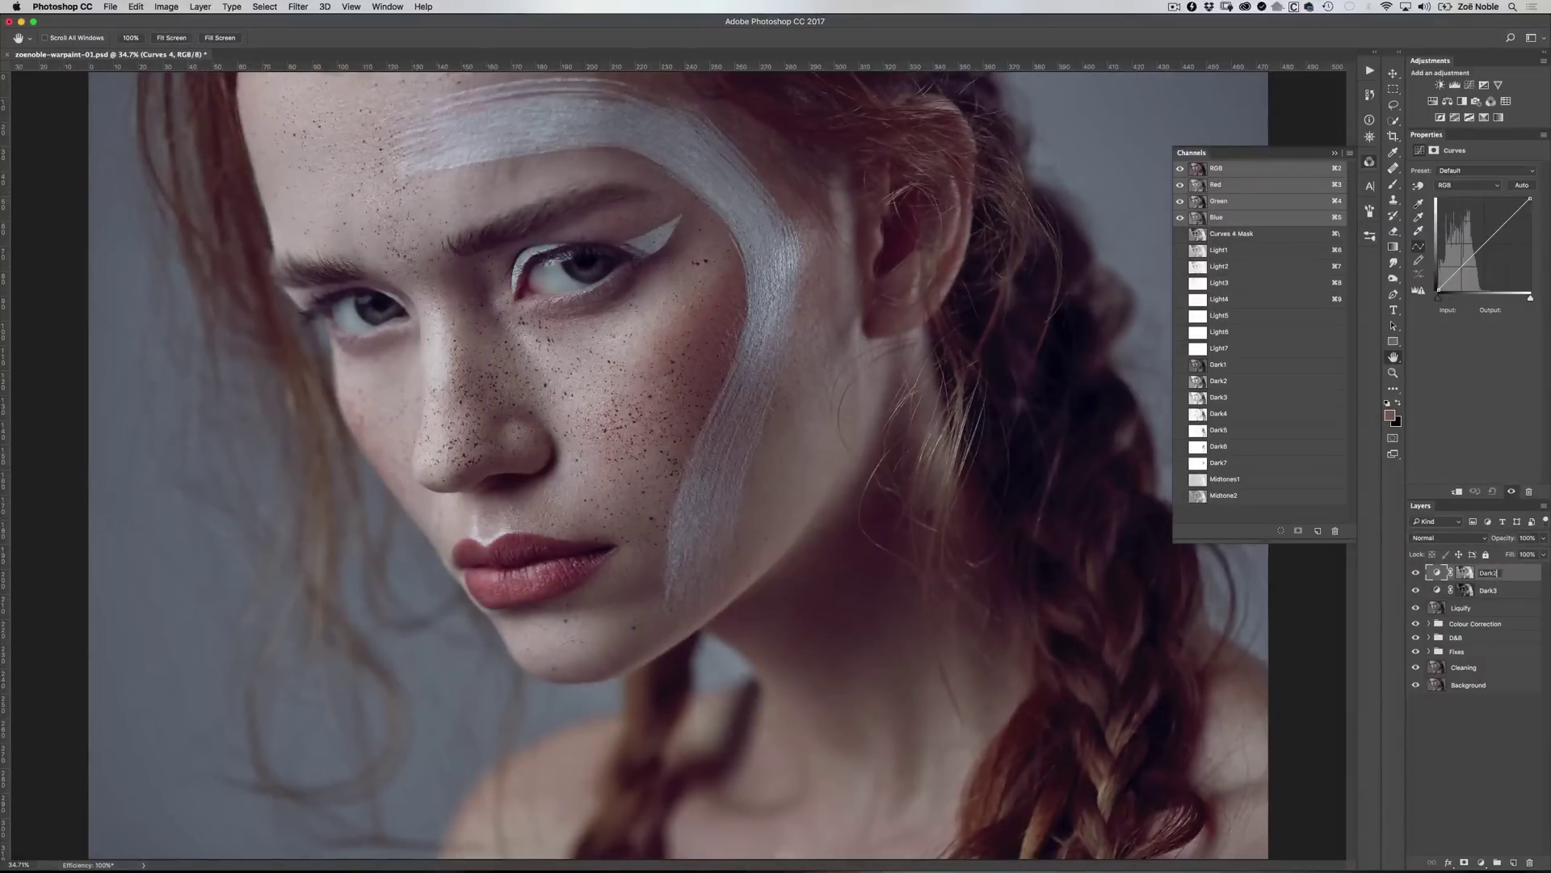
key(Return)
On the Dark2 layer, shape a gentle RGB contrast curve and lower the Green midtone point to input 130, output 121
drag(1485, 243, 1508, 218)
drag(1460, 268, 1468, 266)
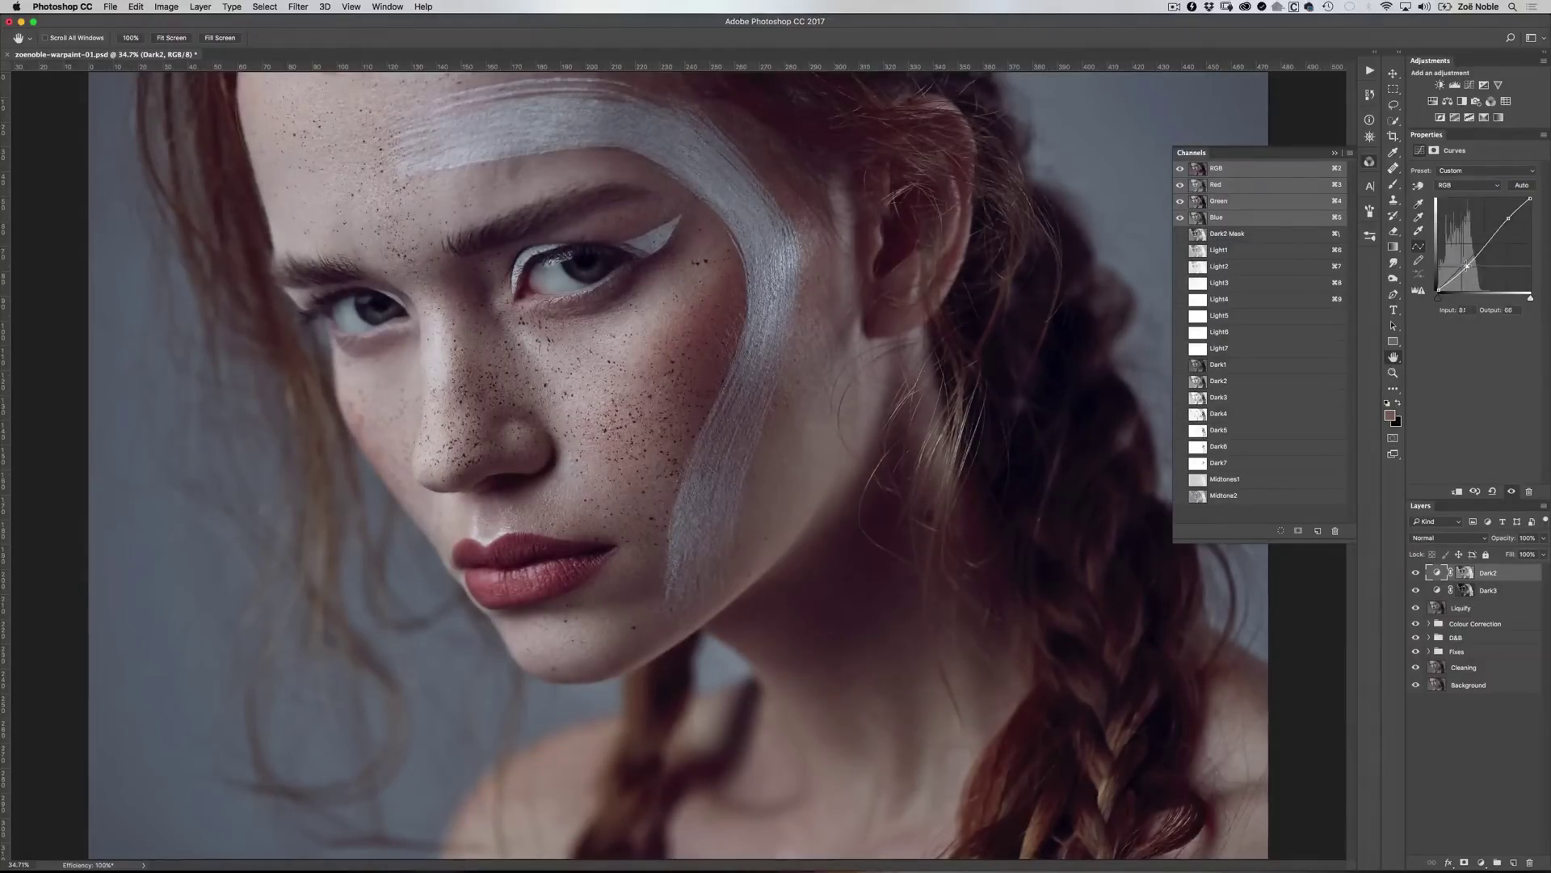
click(1478, 186)
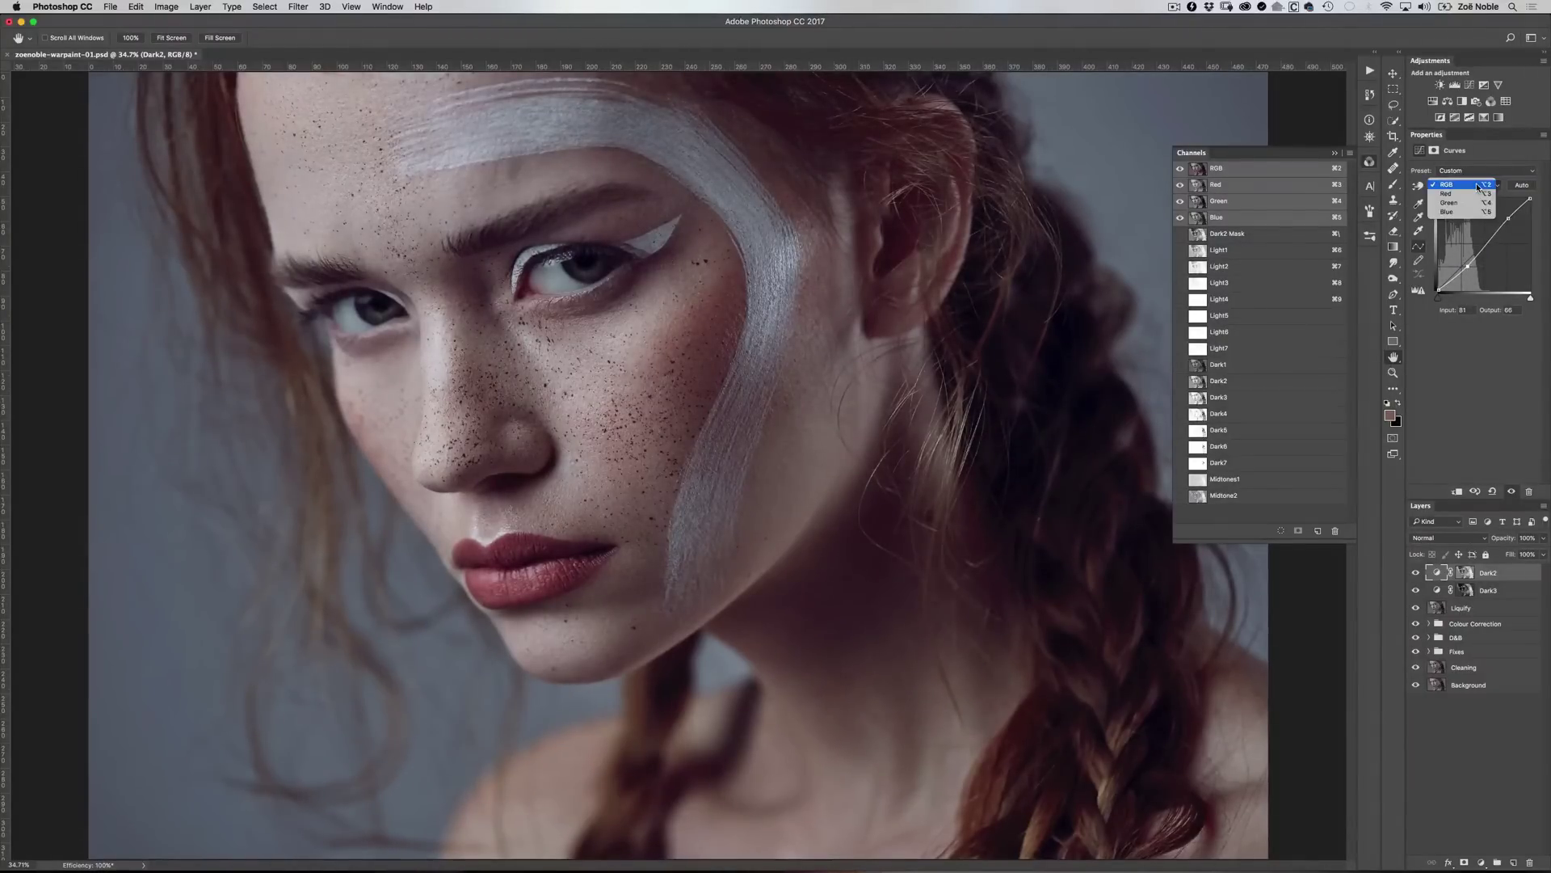
click(1454, 202)
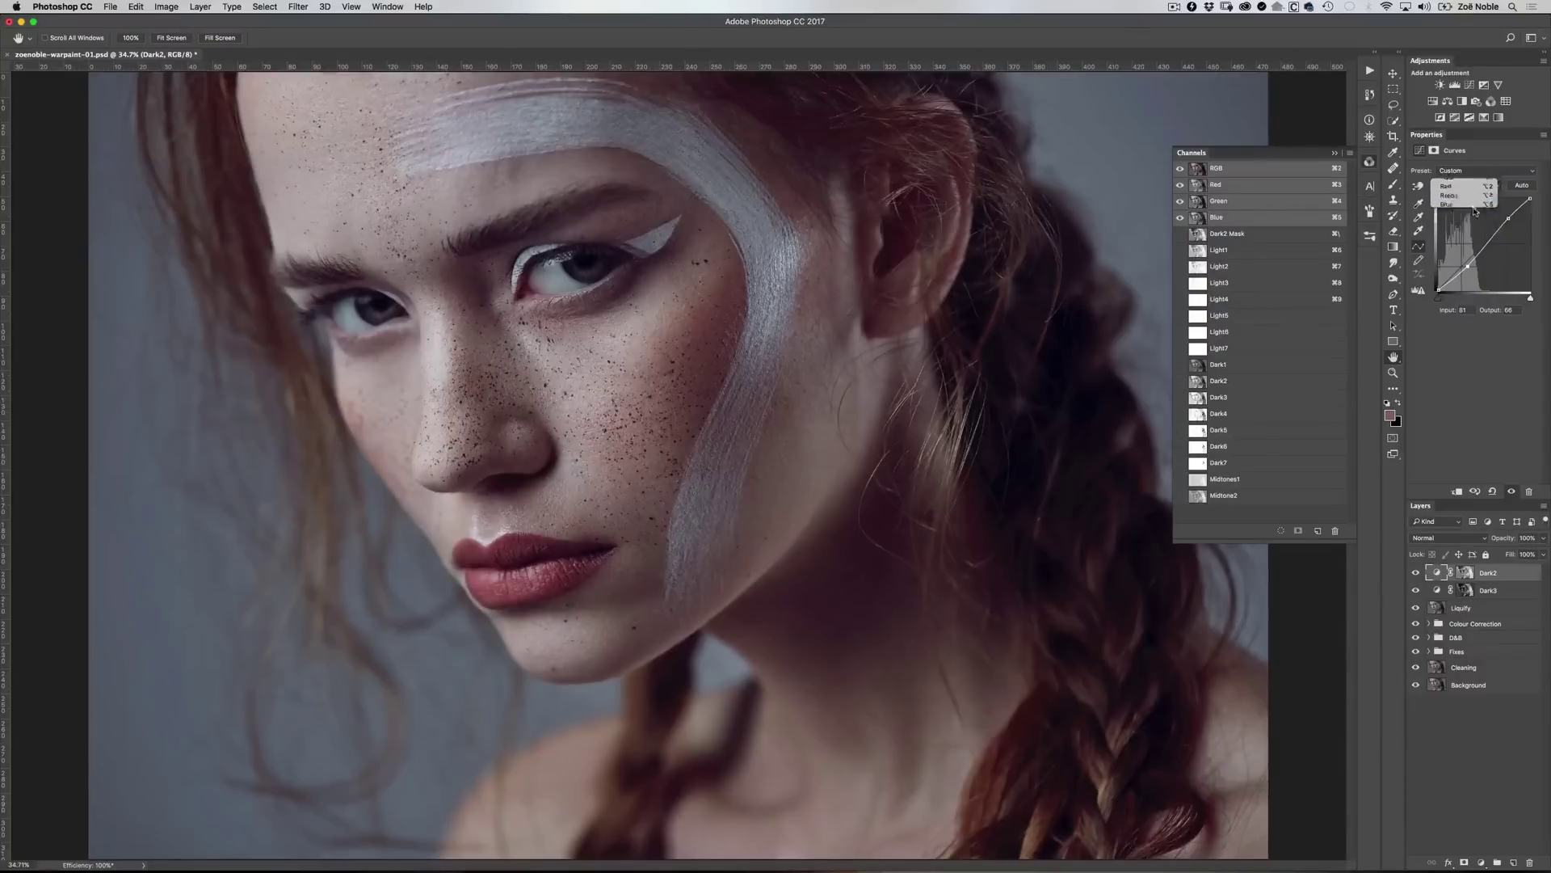
drag(1487, 241, 1486, 246)
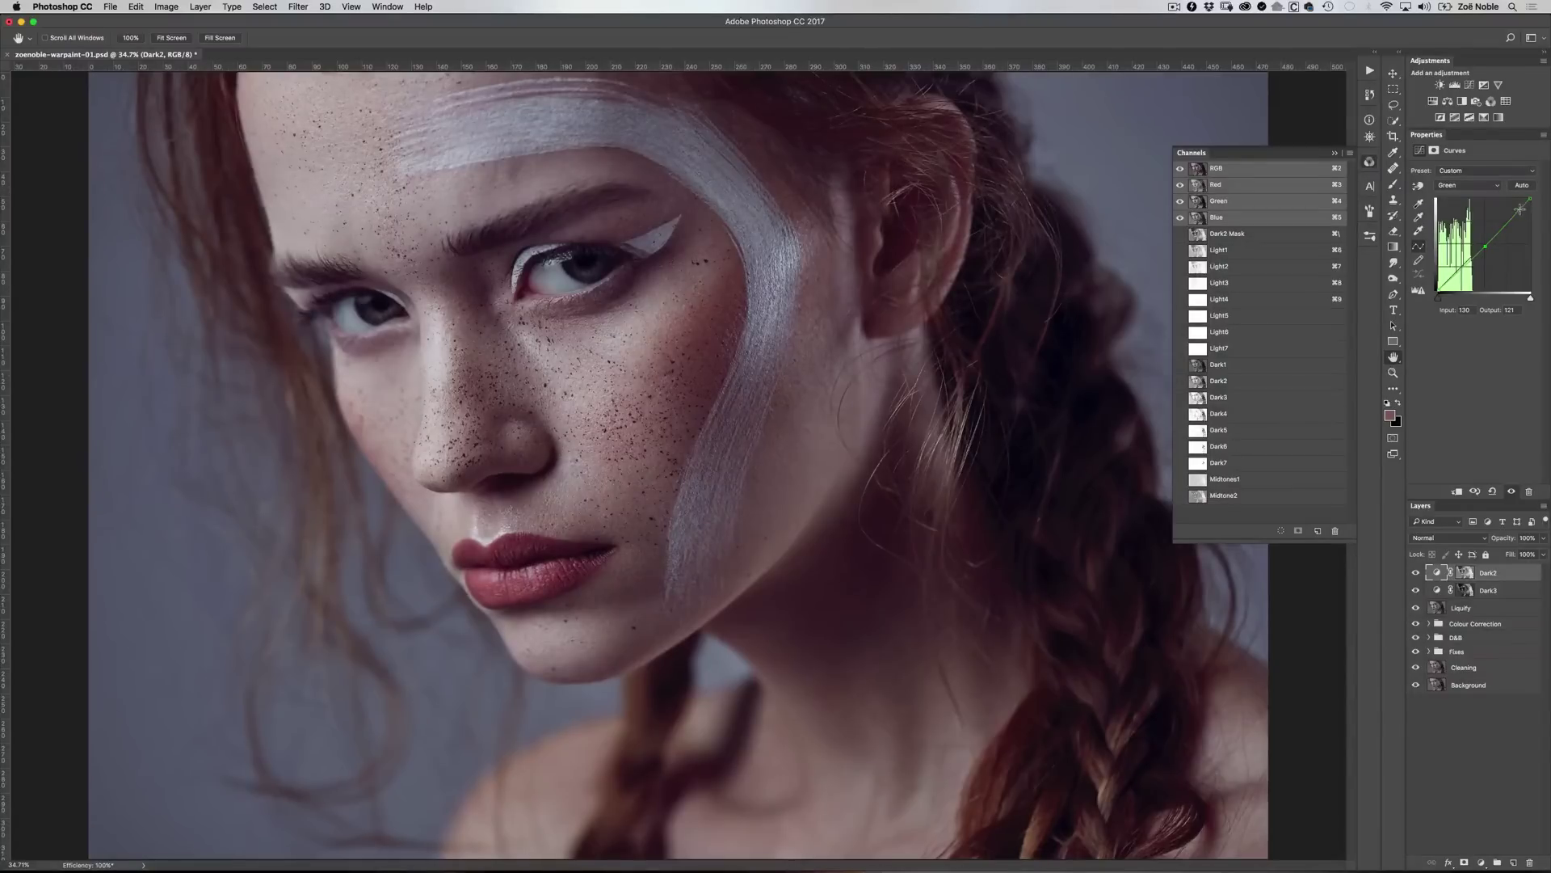
Raise the Dark2 layer's Blue curve shadows to input 61, output 74, and open the layer's opacity slider
click(1446, 187)
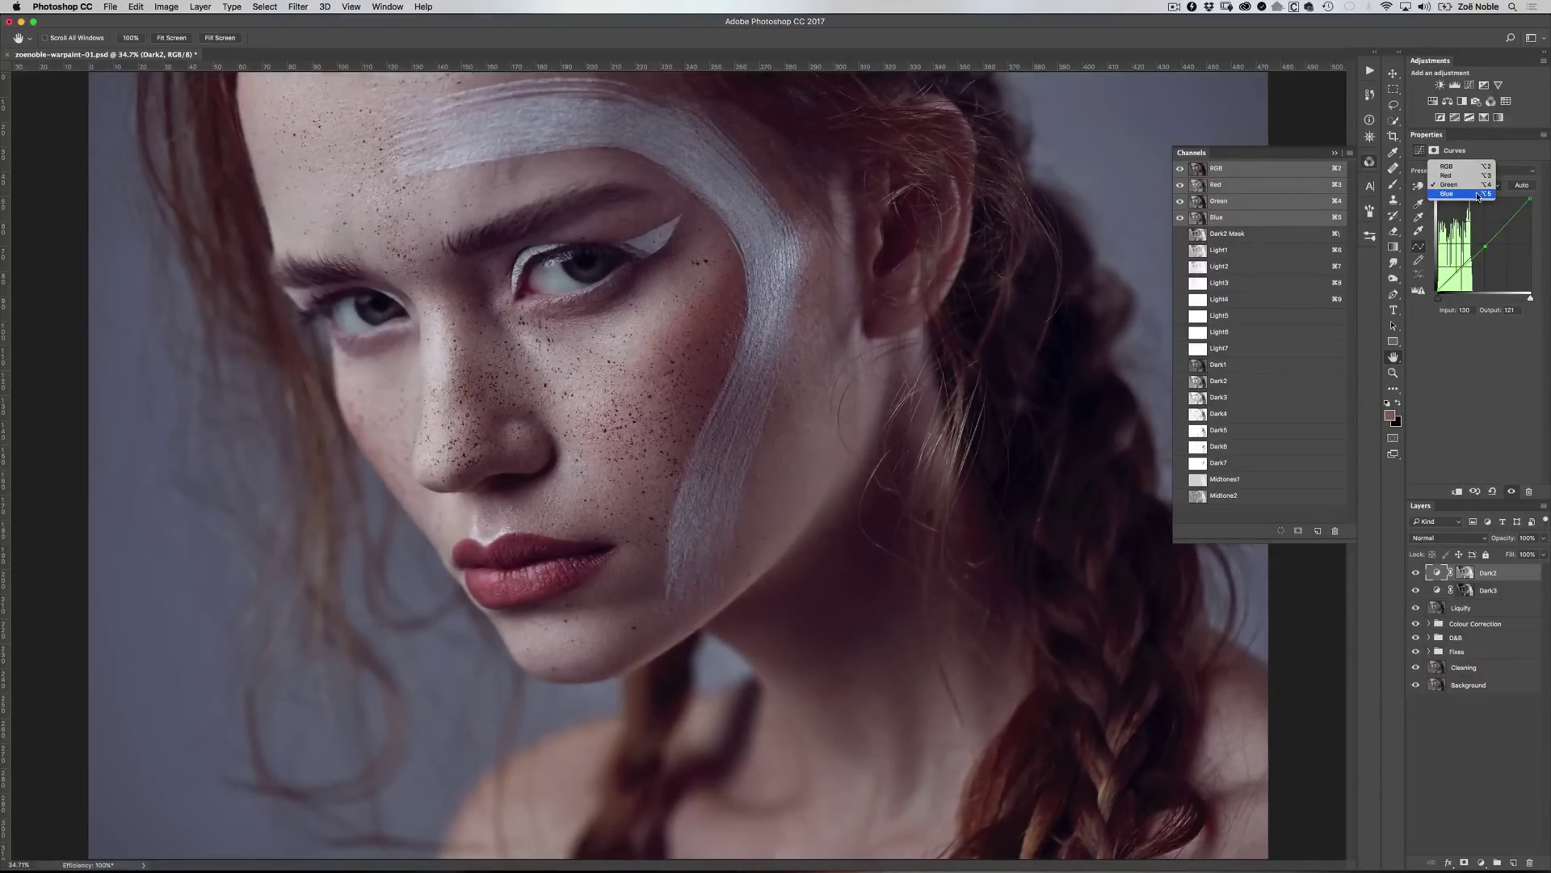
click(1478, 194)
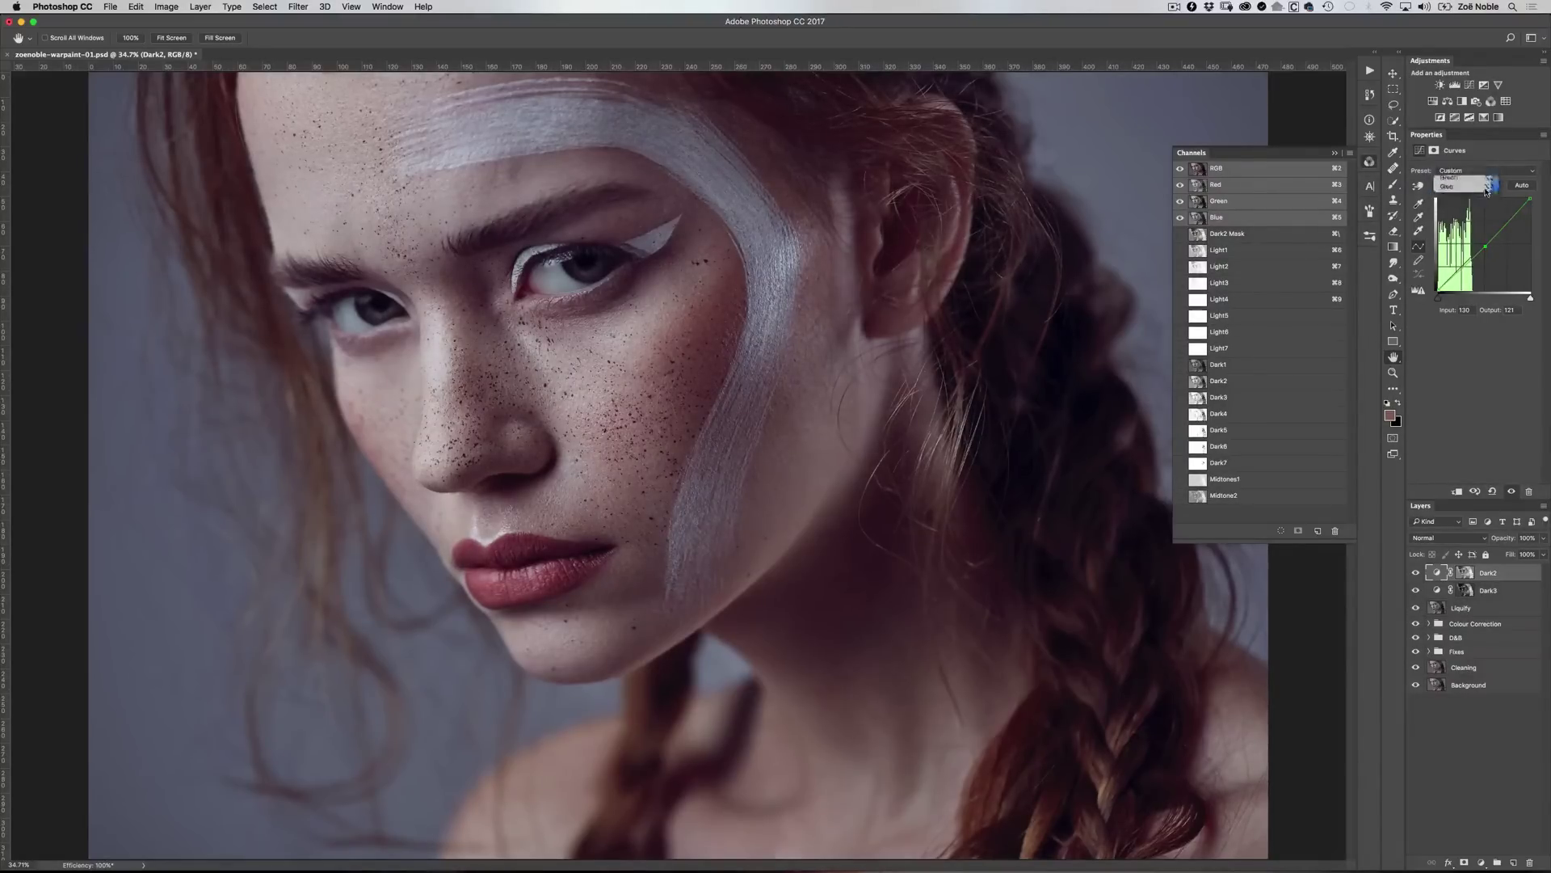
click(1483, 244)
drag(1483, 244, 1459, 262)
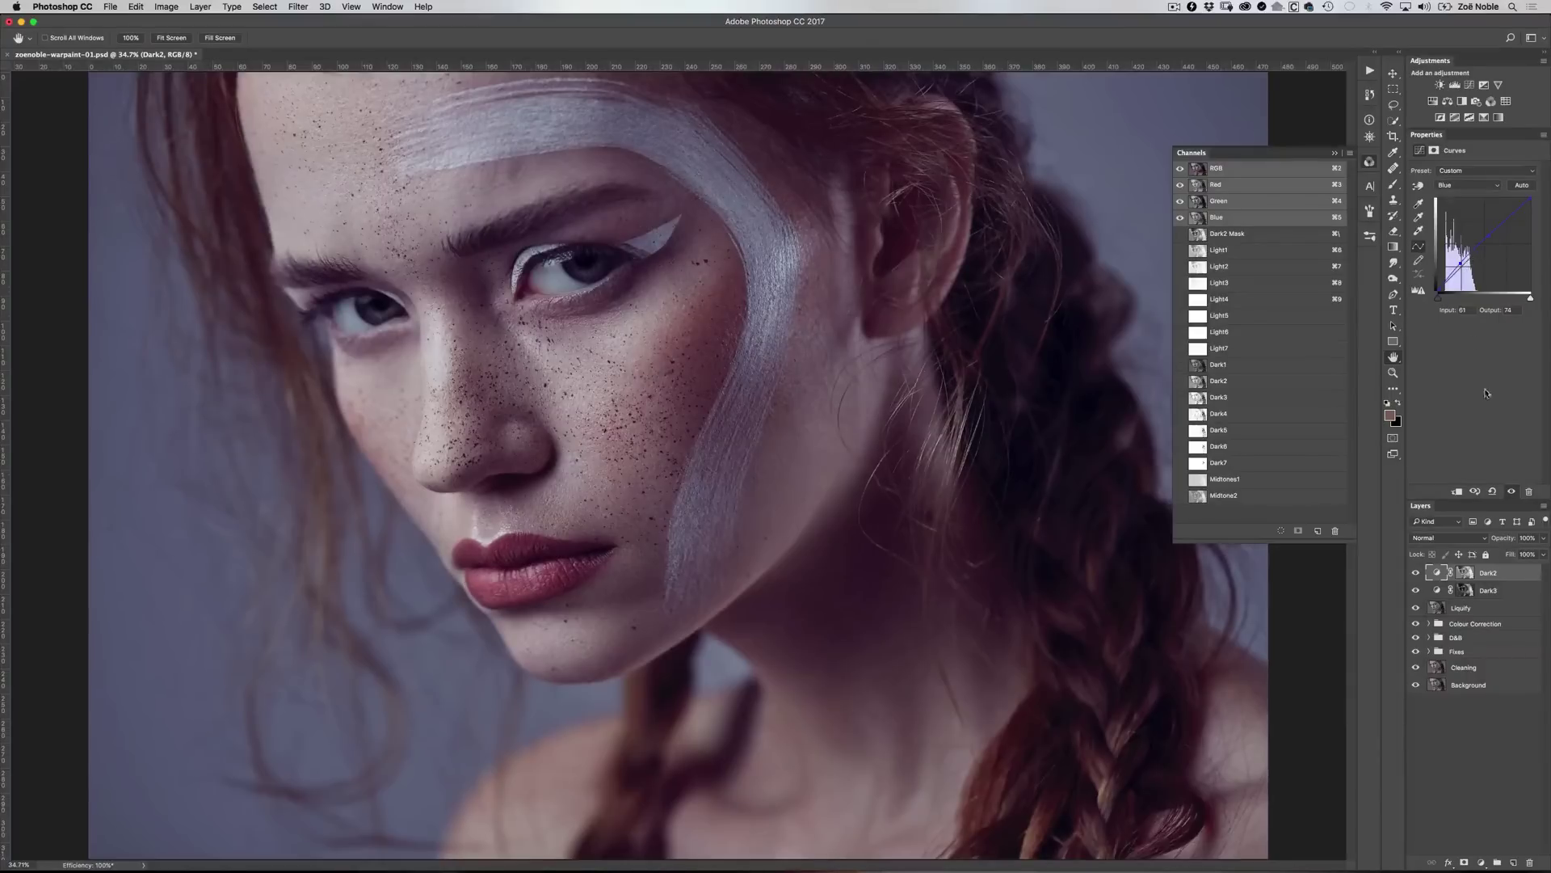
click(1511, 579)
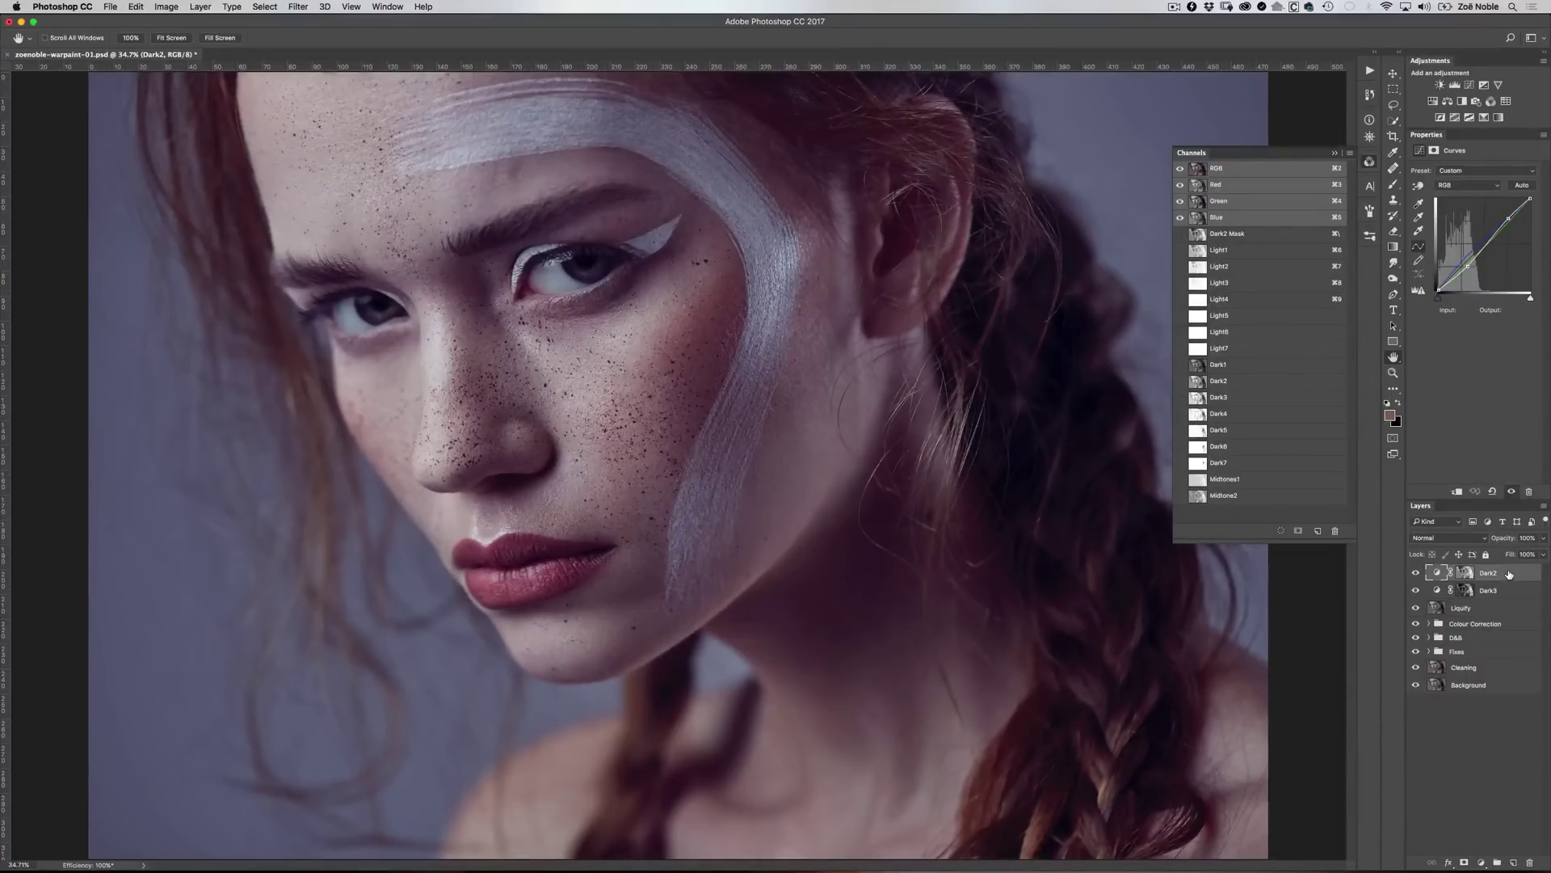
click(1543, 554)
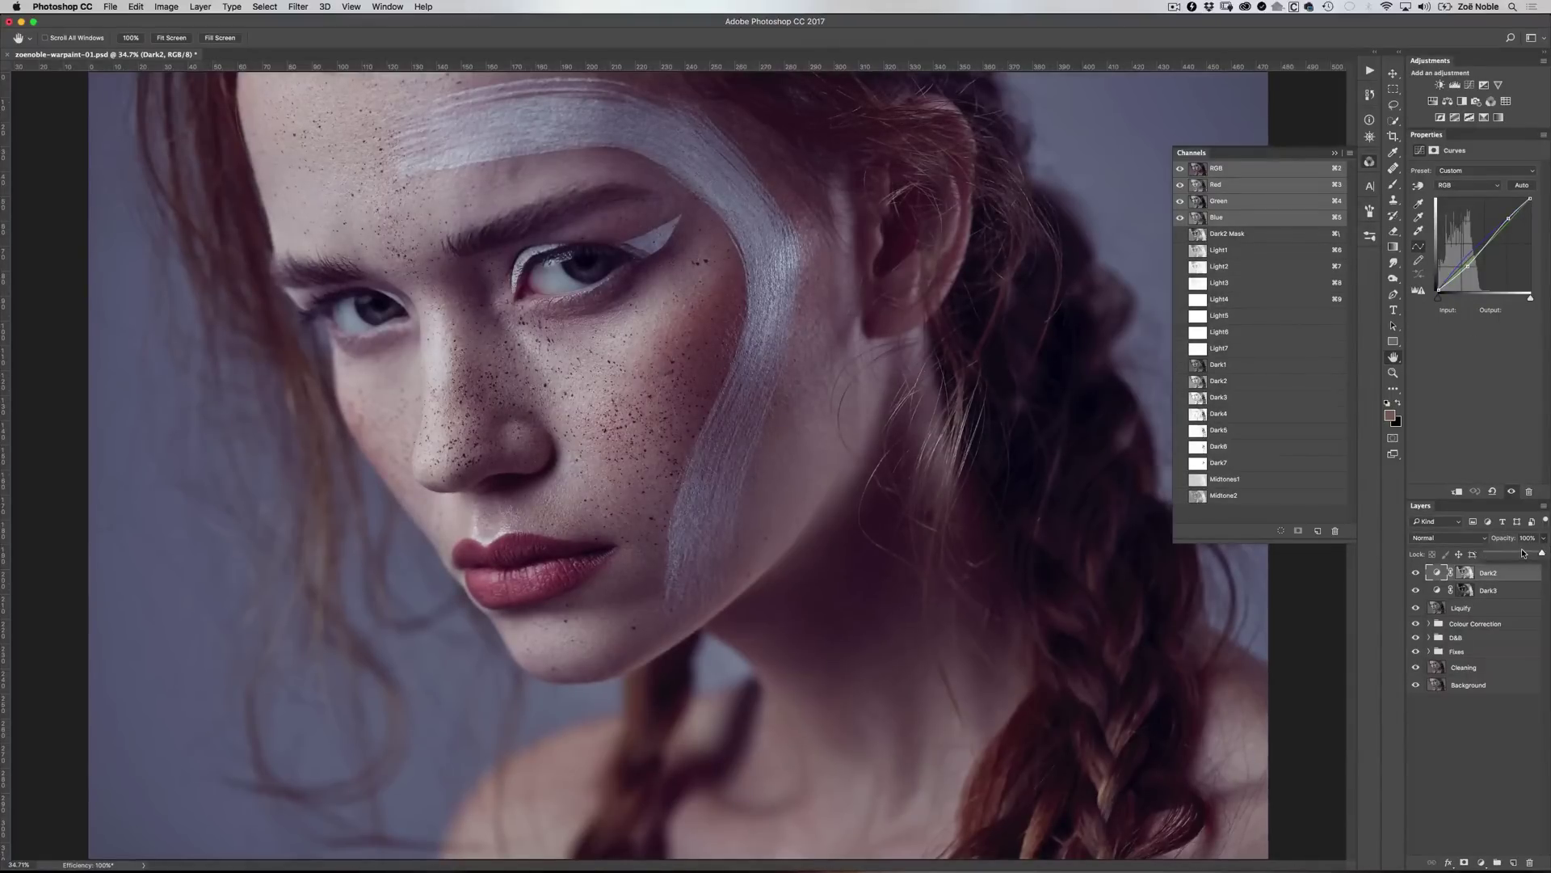
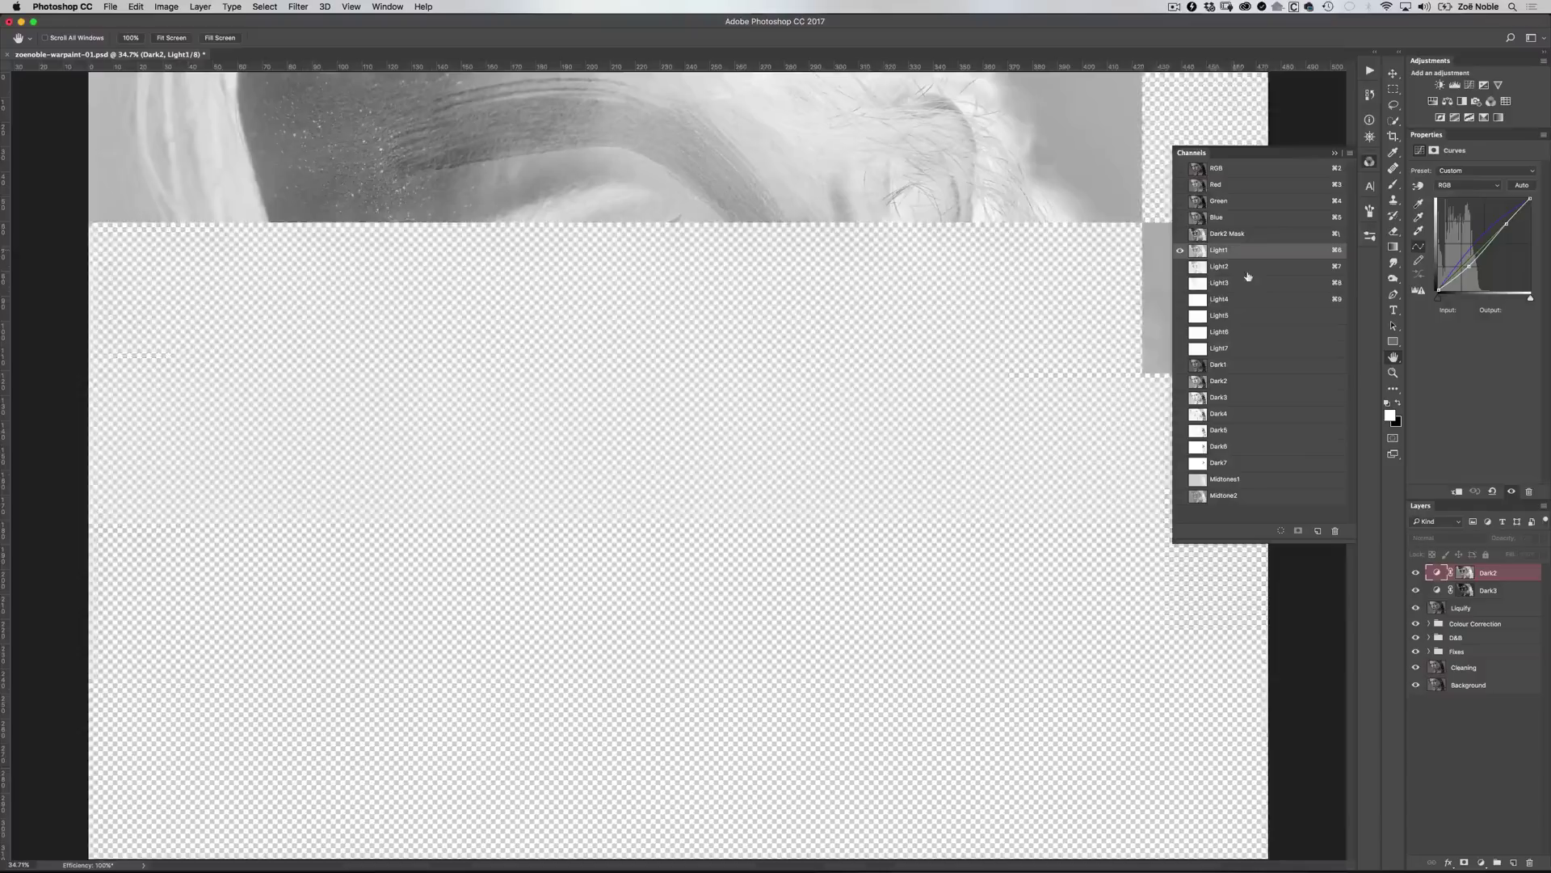
Compare the Light1 through Light7 mask channels to see which highlight areas of the portrait each one covers
click(1229, 251)
click(1251, 278)
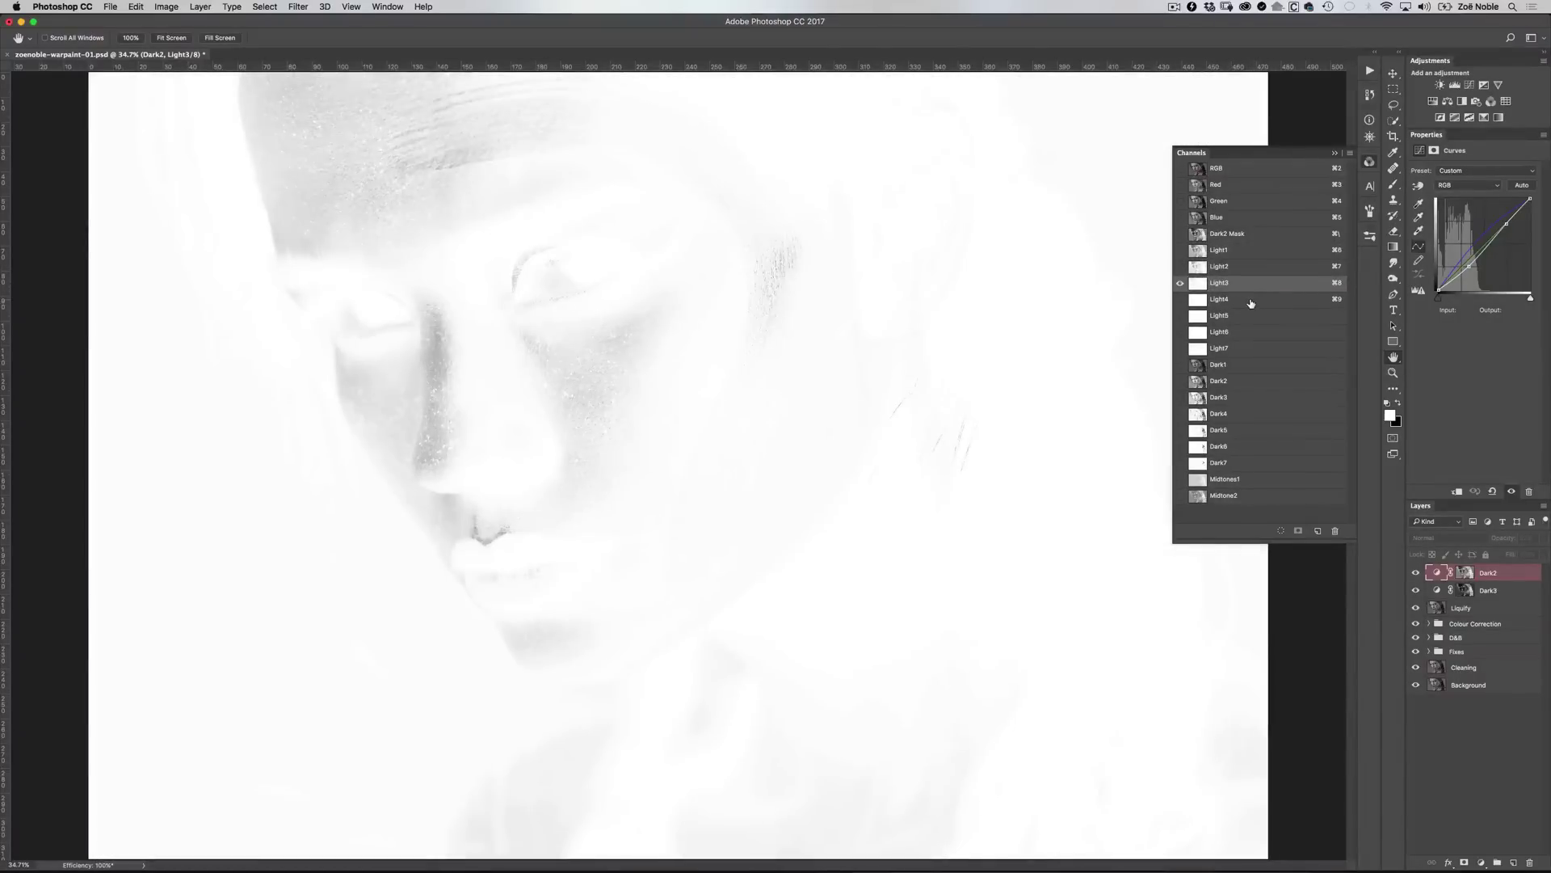
click(1242, 300)
click(1241, 320)
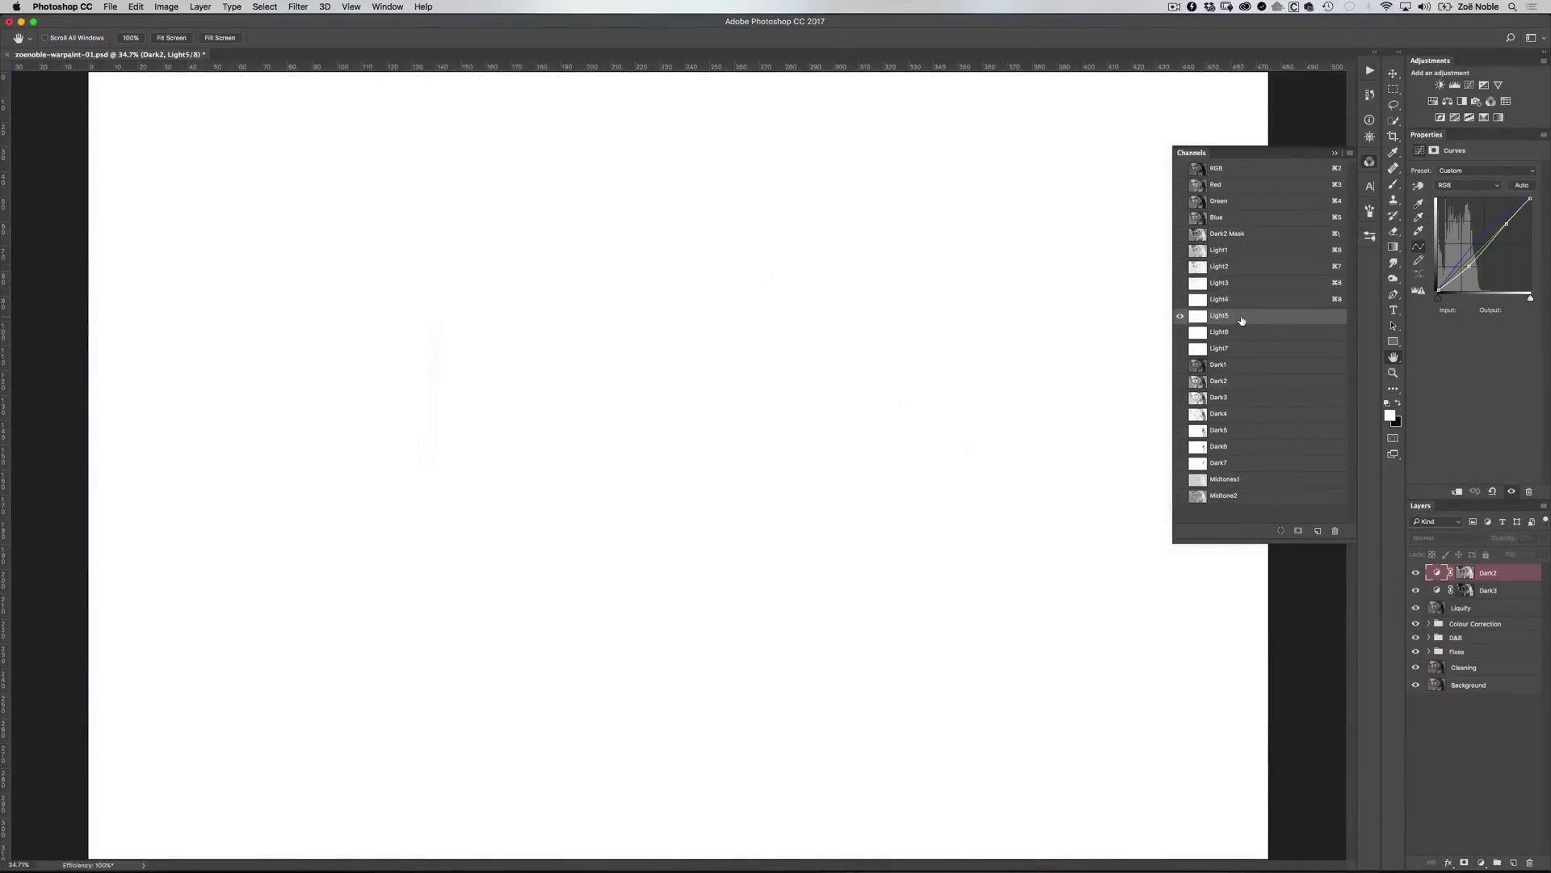
click(1239, 334)
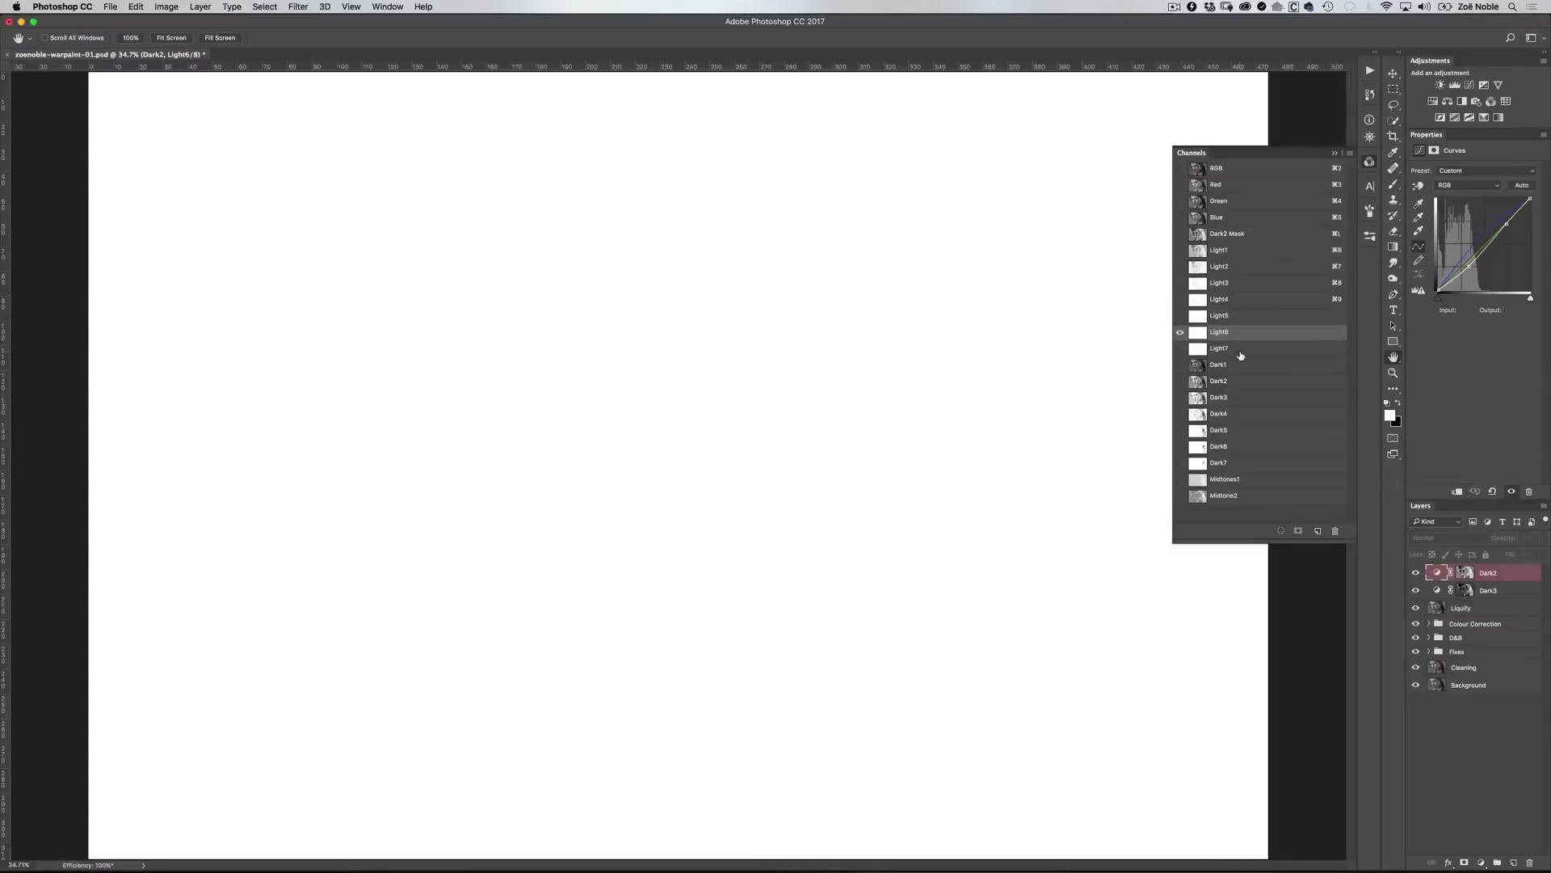
click(1241, 355)
click(1236, 333)
click(1242, 320)
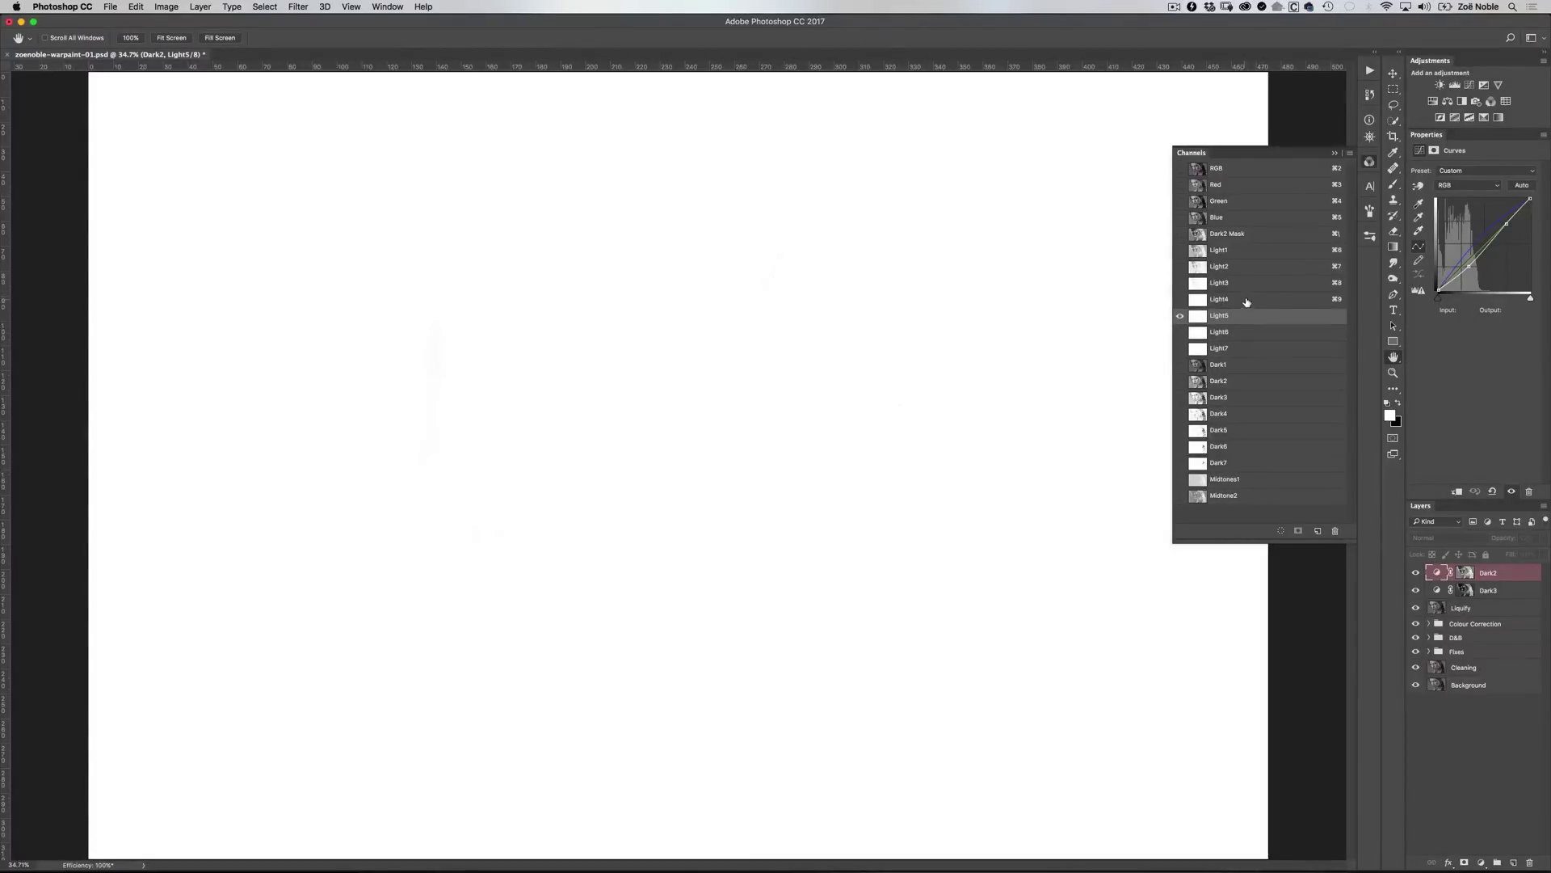
click(1246, 303)
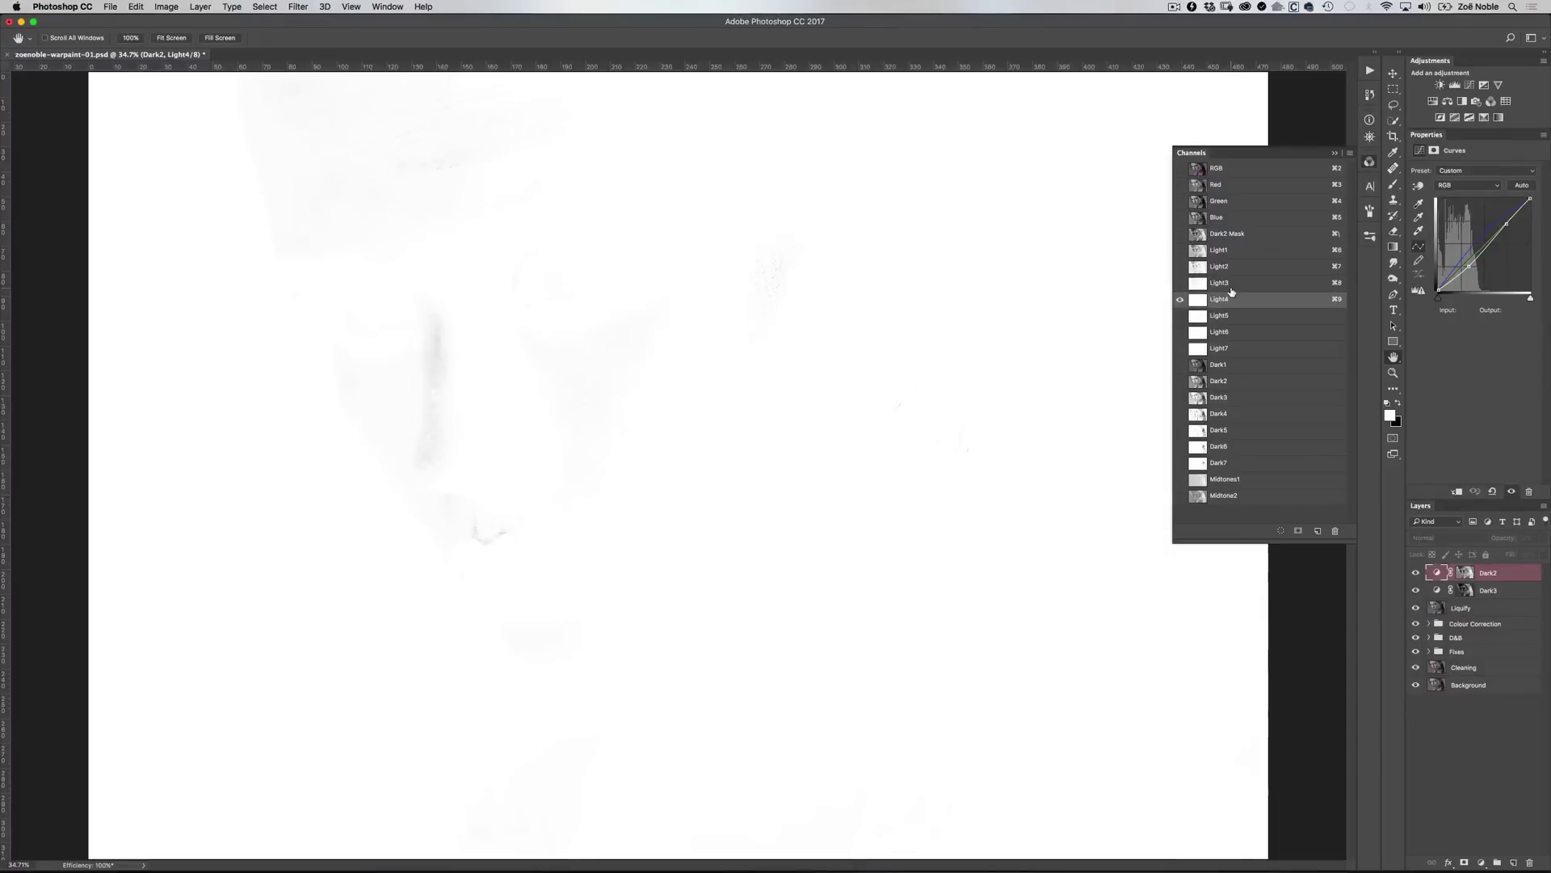
click(1232, 286)
click(1233, 294)
click(1232, 283)
click(1238, 331)
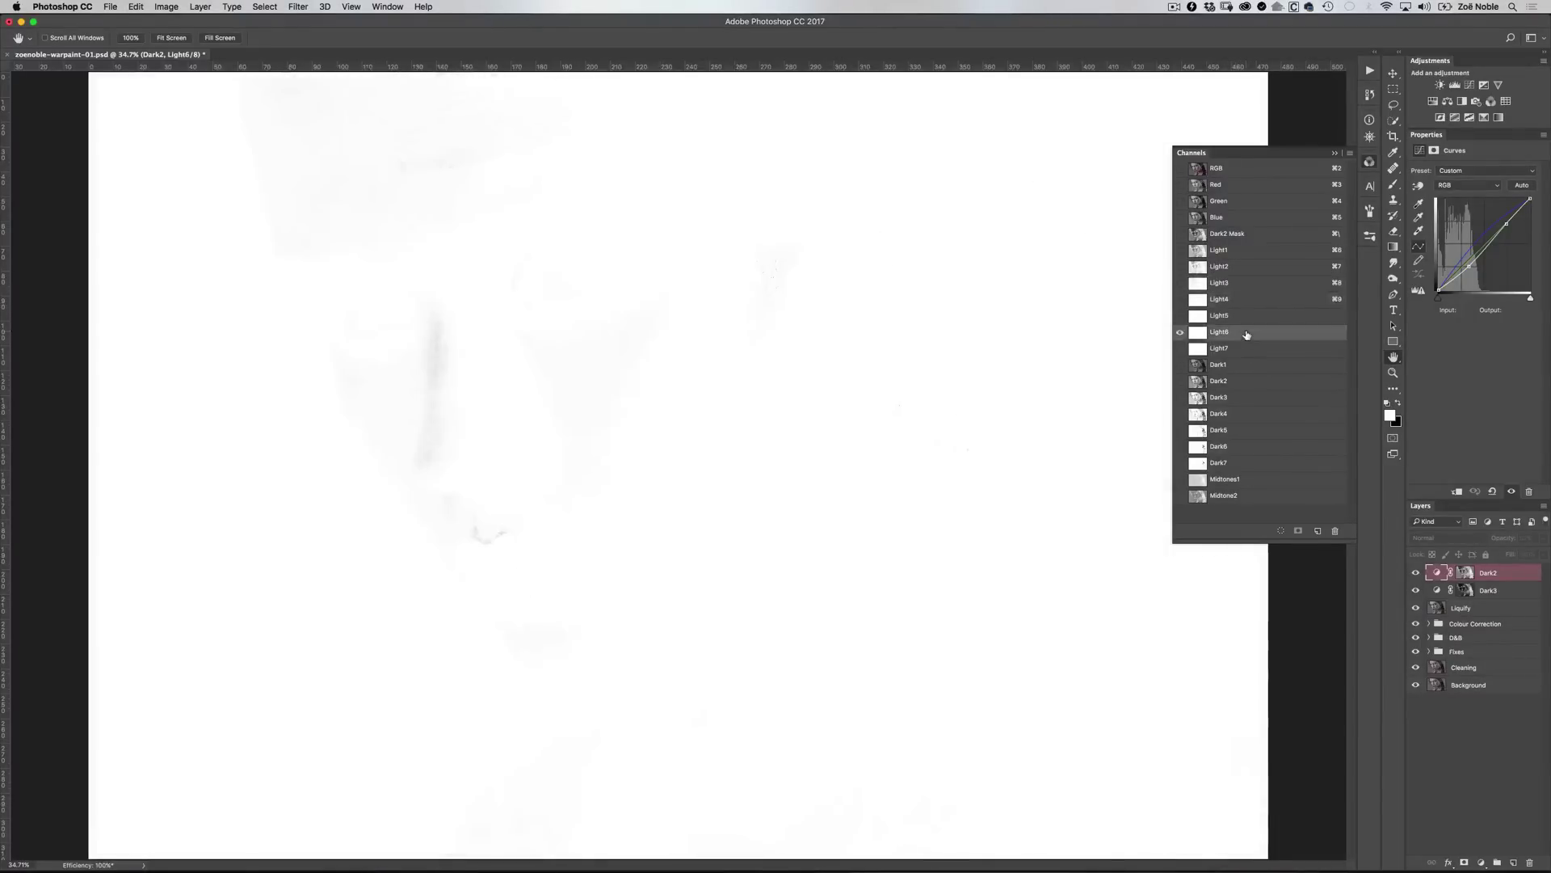
click(1224, 252)
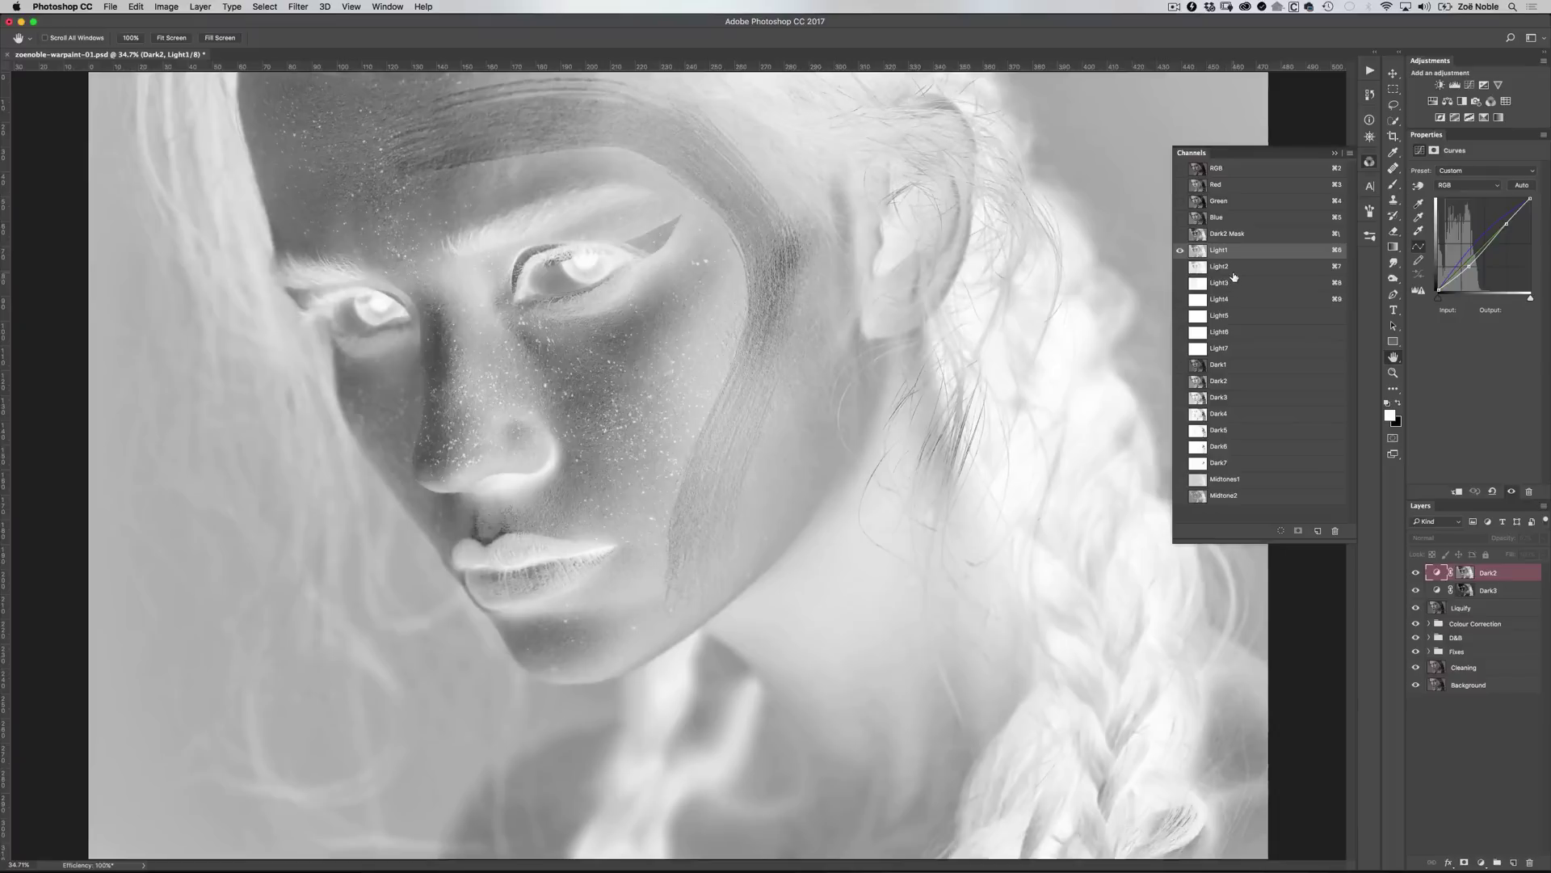
click(1233, 269)
click(1237, 285)
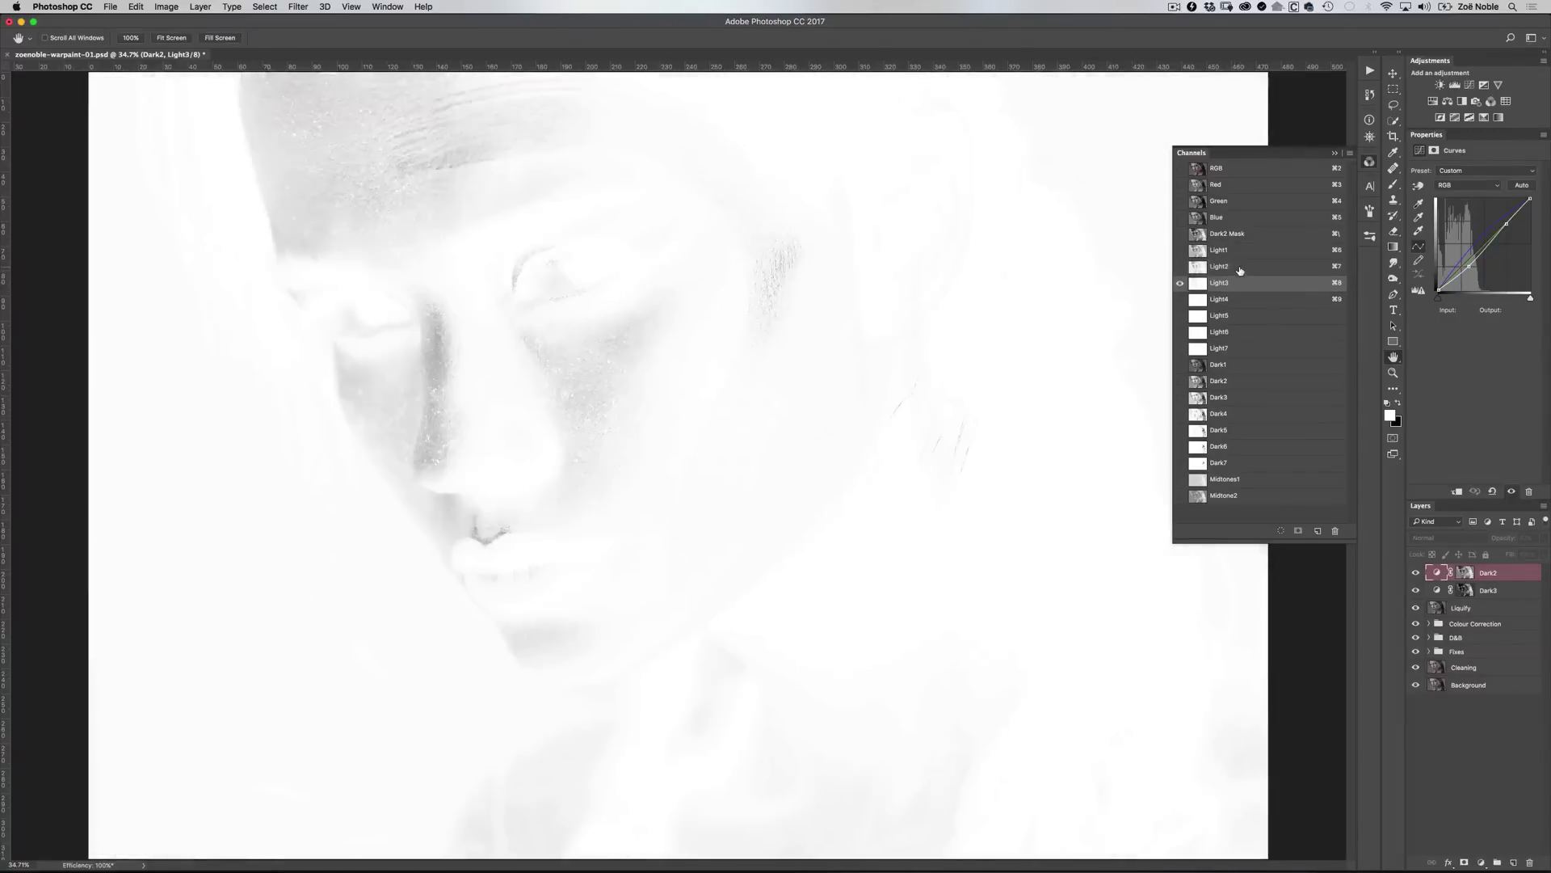
Load the Light2 channel as a selection and add a Curves adjustment layer masked by it
click(1240, 270)
click(1237, 283)
click(1239, 269)
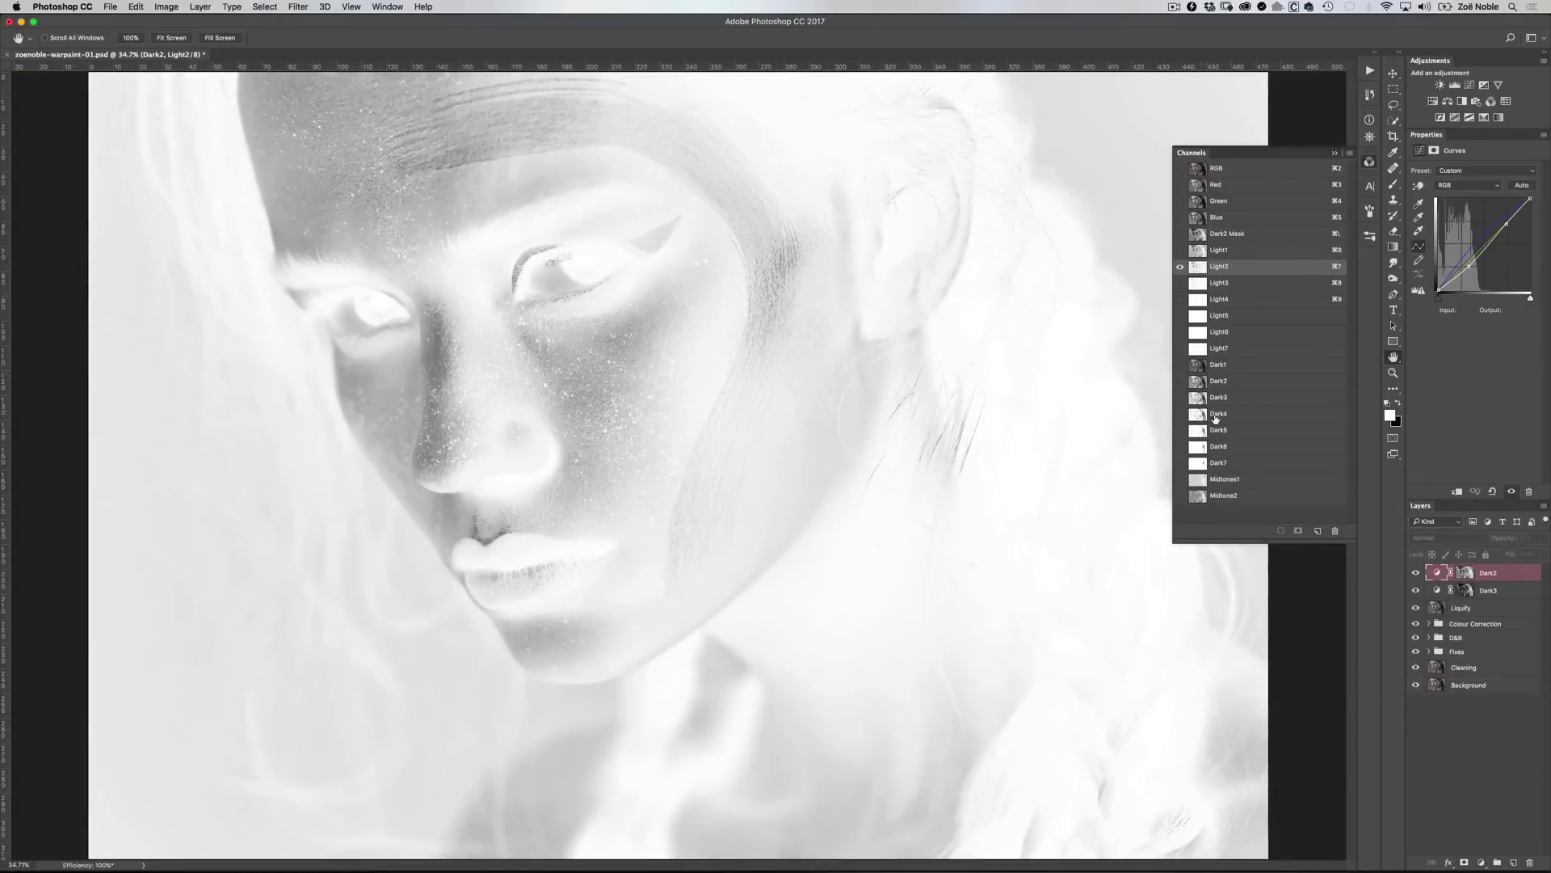
click(1280, 531)
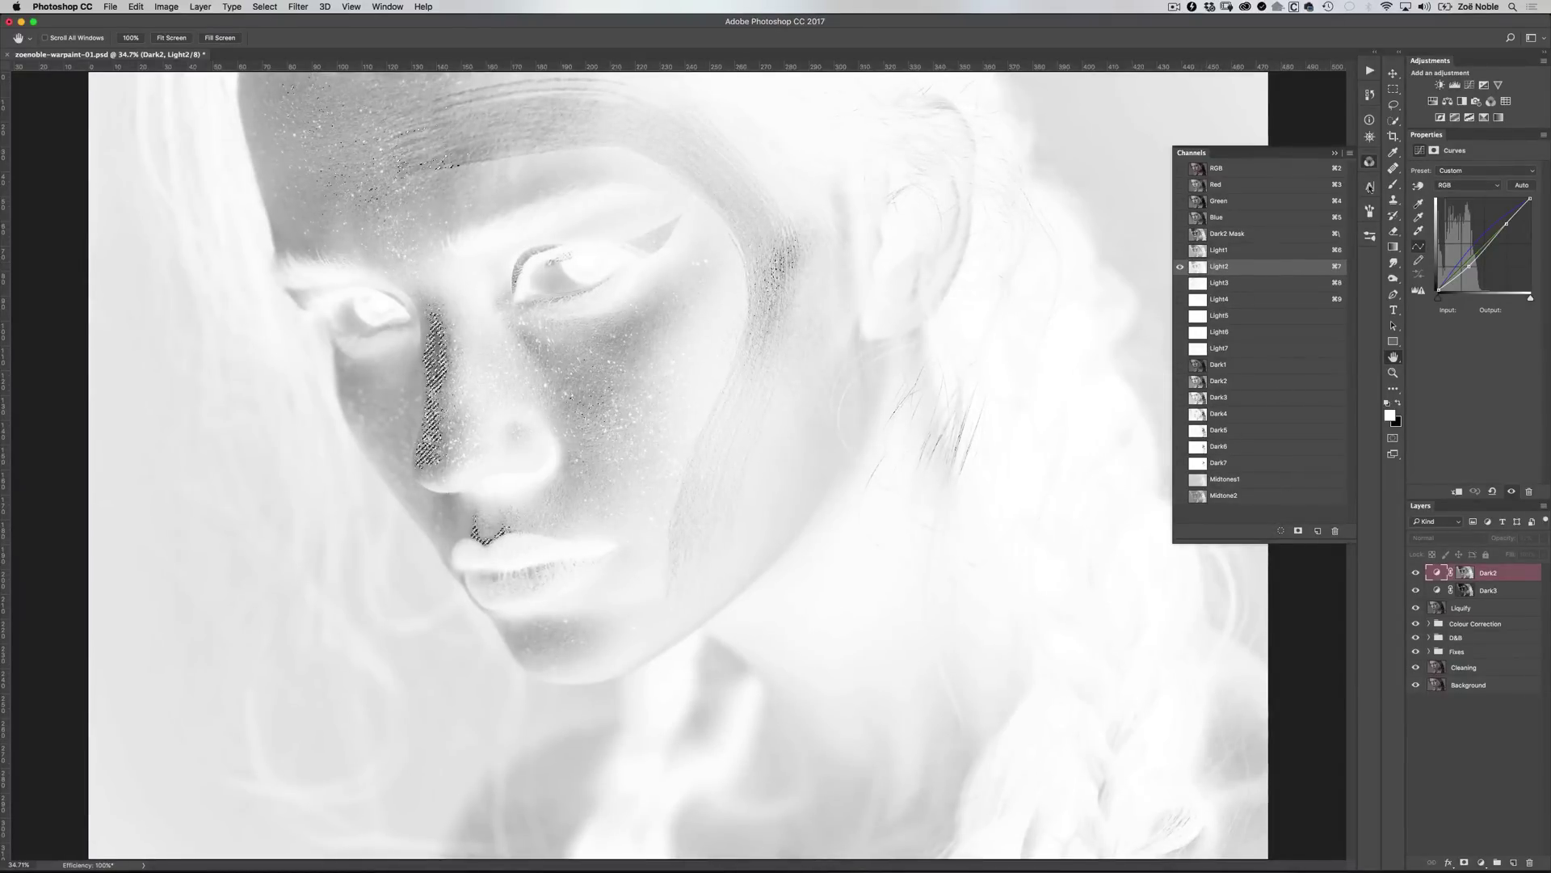
click(1469, 85)
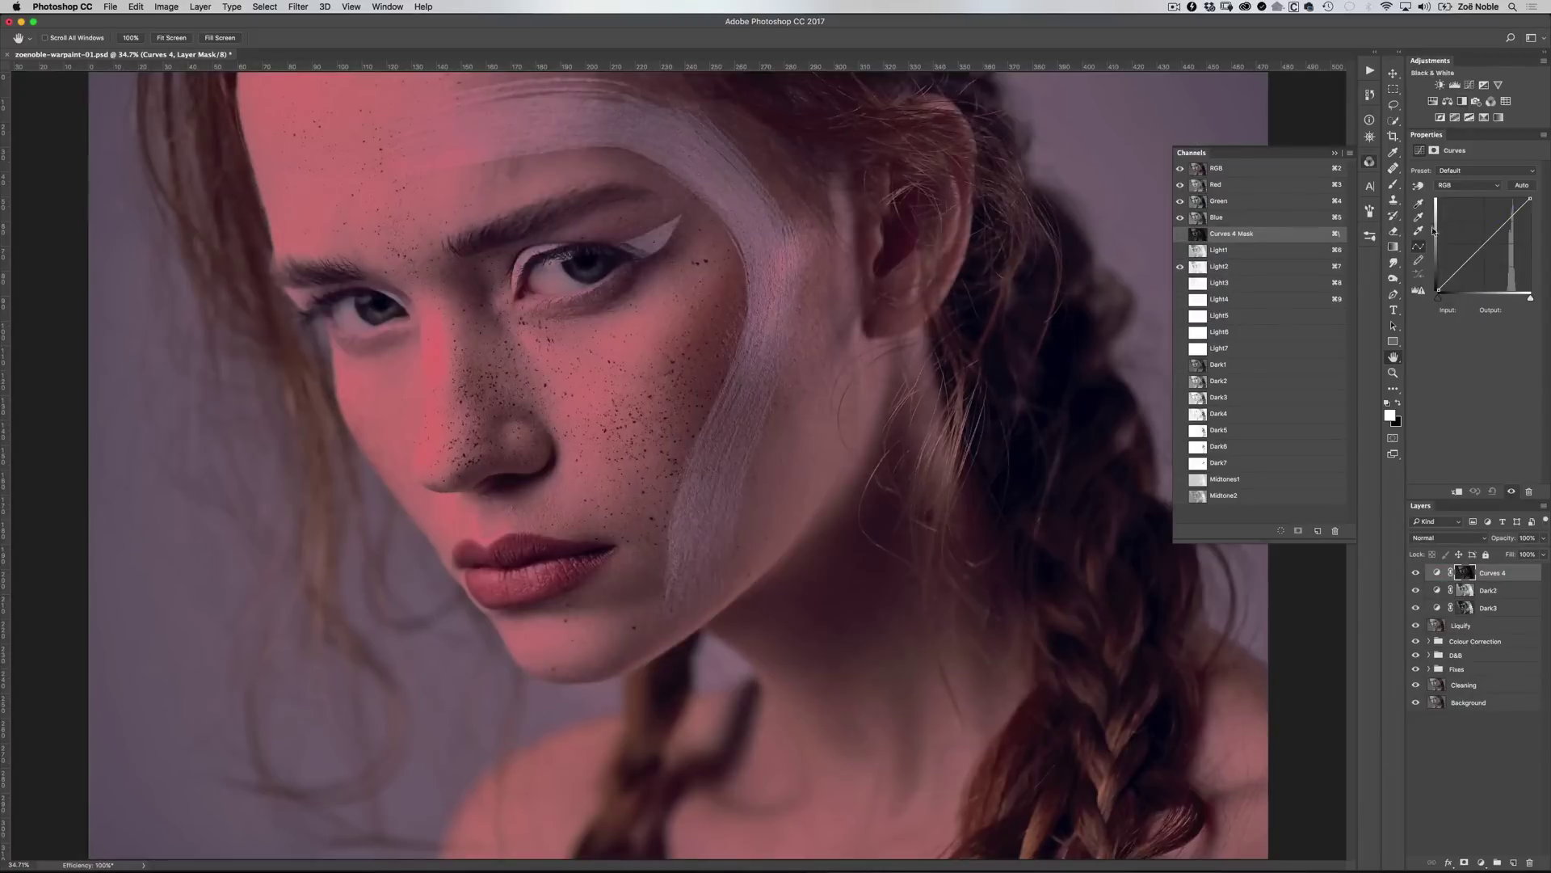
Return to the RGB composite view and rename the new top Curves layer as Light2
double_click(1497, 574)
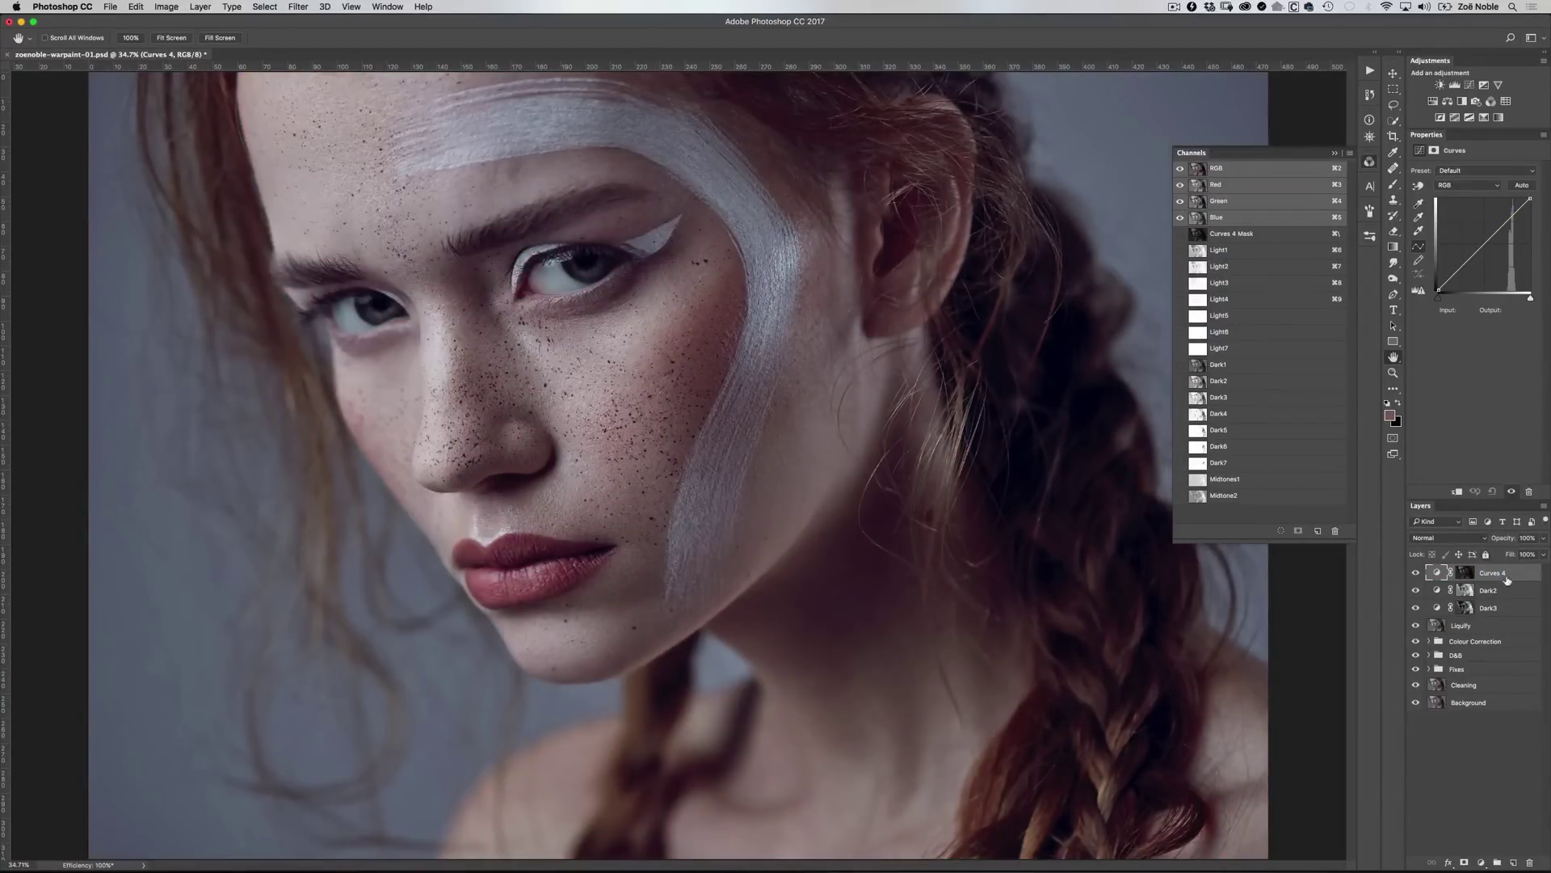
double_click(1497, 572)
text(Light2)
key(Return)
On the Light2 layer, add a highlight point to the Red curve, try different positions, and leave it slightly lowered
click(1464, 190)
click(1464, 194)
drag(1507, 221, 1506, 219)
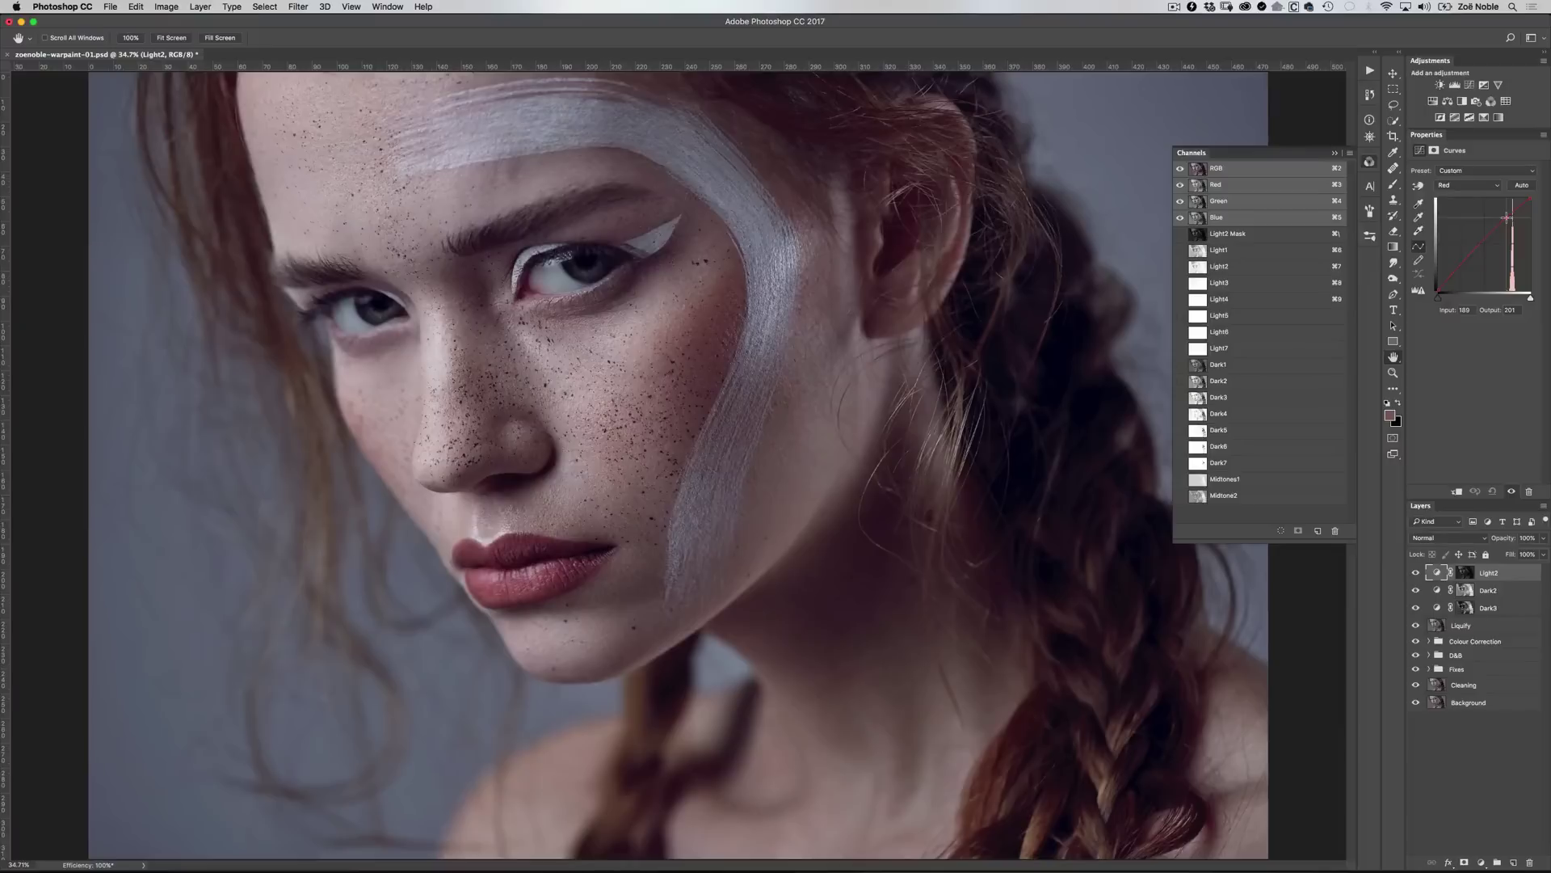
mouse_move(1507, 217)
mouse_down()
mouse_move(1531, 198)
mouse_move(1491, 202)
mouse_up()
drag(1490, 203, 1509, 220)
Raise the highlights slightly on the Light2 layer's Green and Blue curves
click(1466, 185)
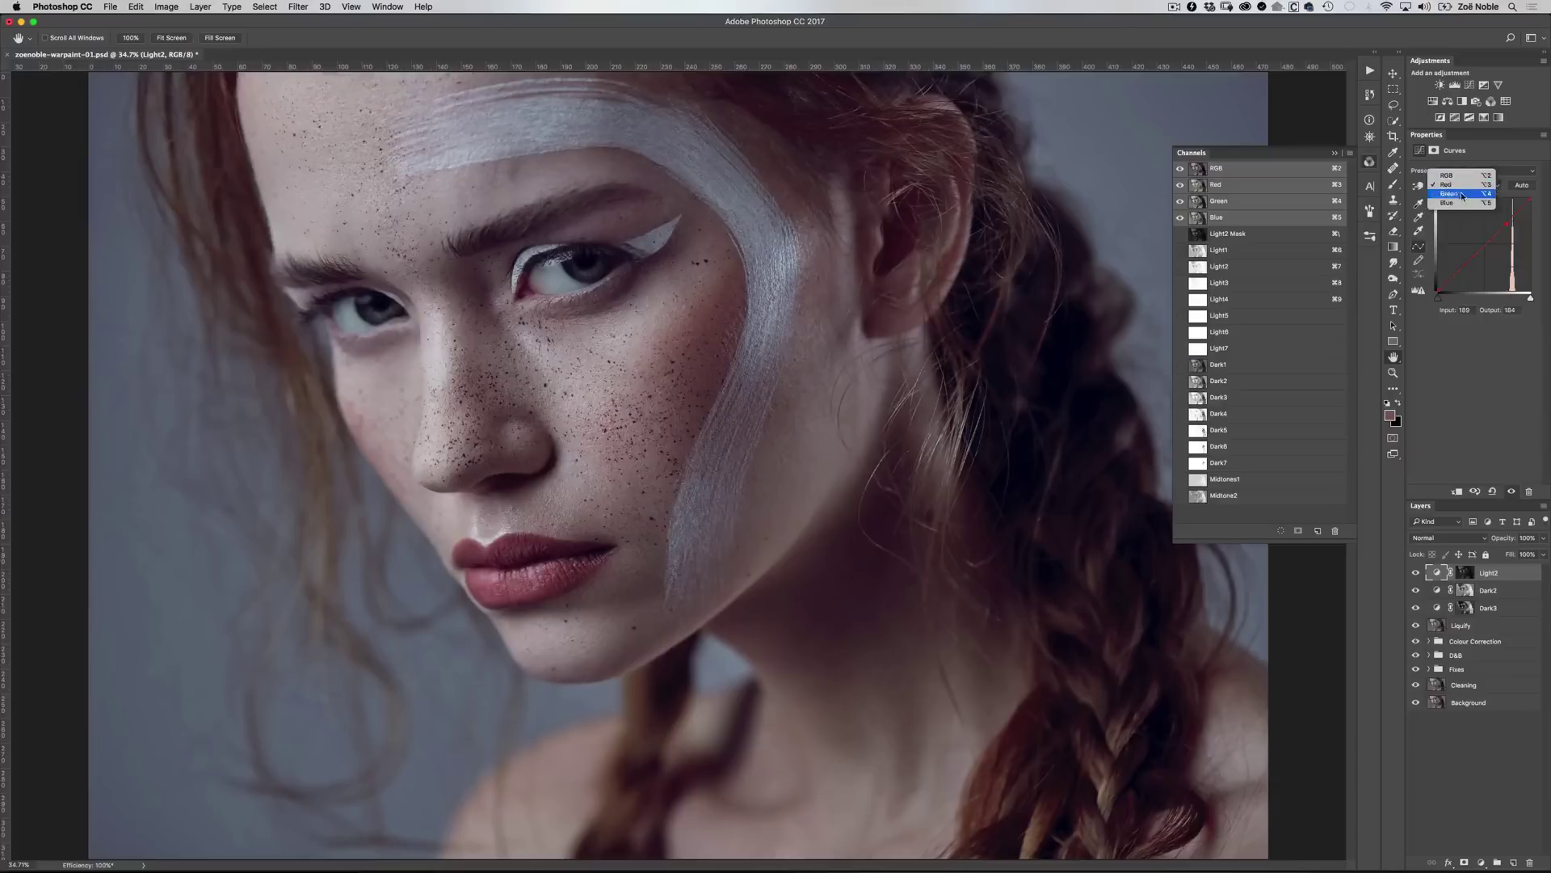
click(1454, 200)
click(1509, 217)
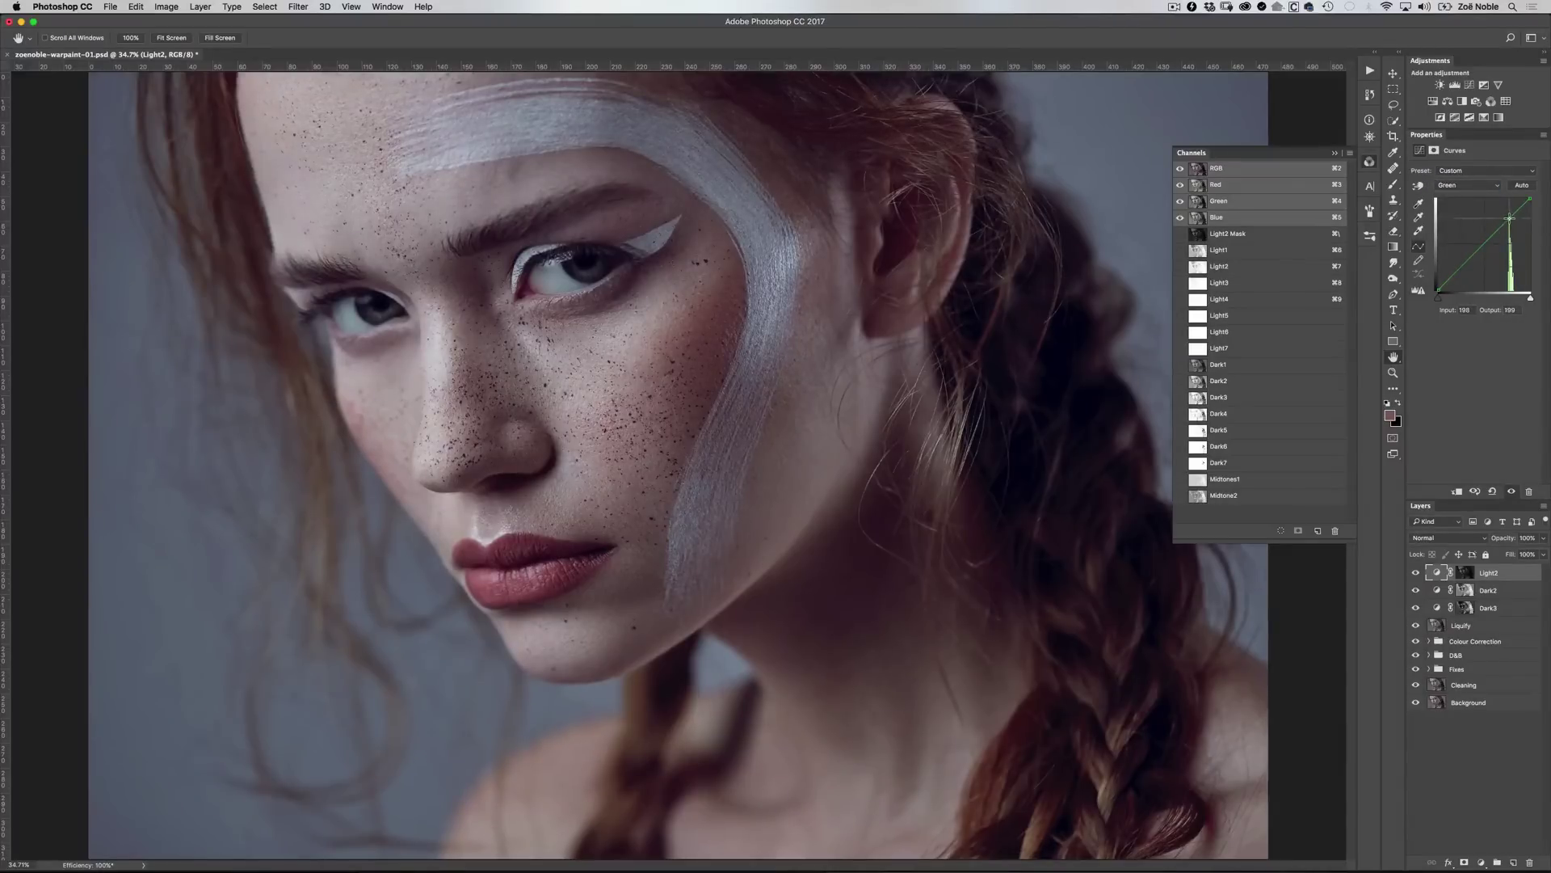
drag(1510, 218, 1508, 214)
click(1483, 187)
click(1479, 200)
mouse_move(1507, 217)
mouse_down()
mouse_move(1494, 207)
mouse_move(1510, 211)
mouse_up()
Group the Light2, Dark2 and Dark3 layers and name the group Colour Grading
shift+click(1504, 608)
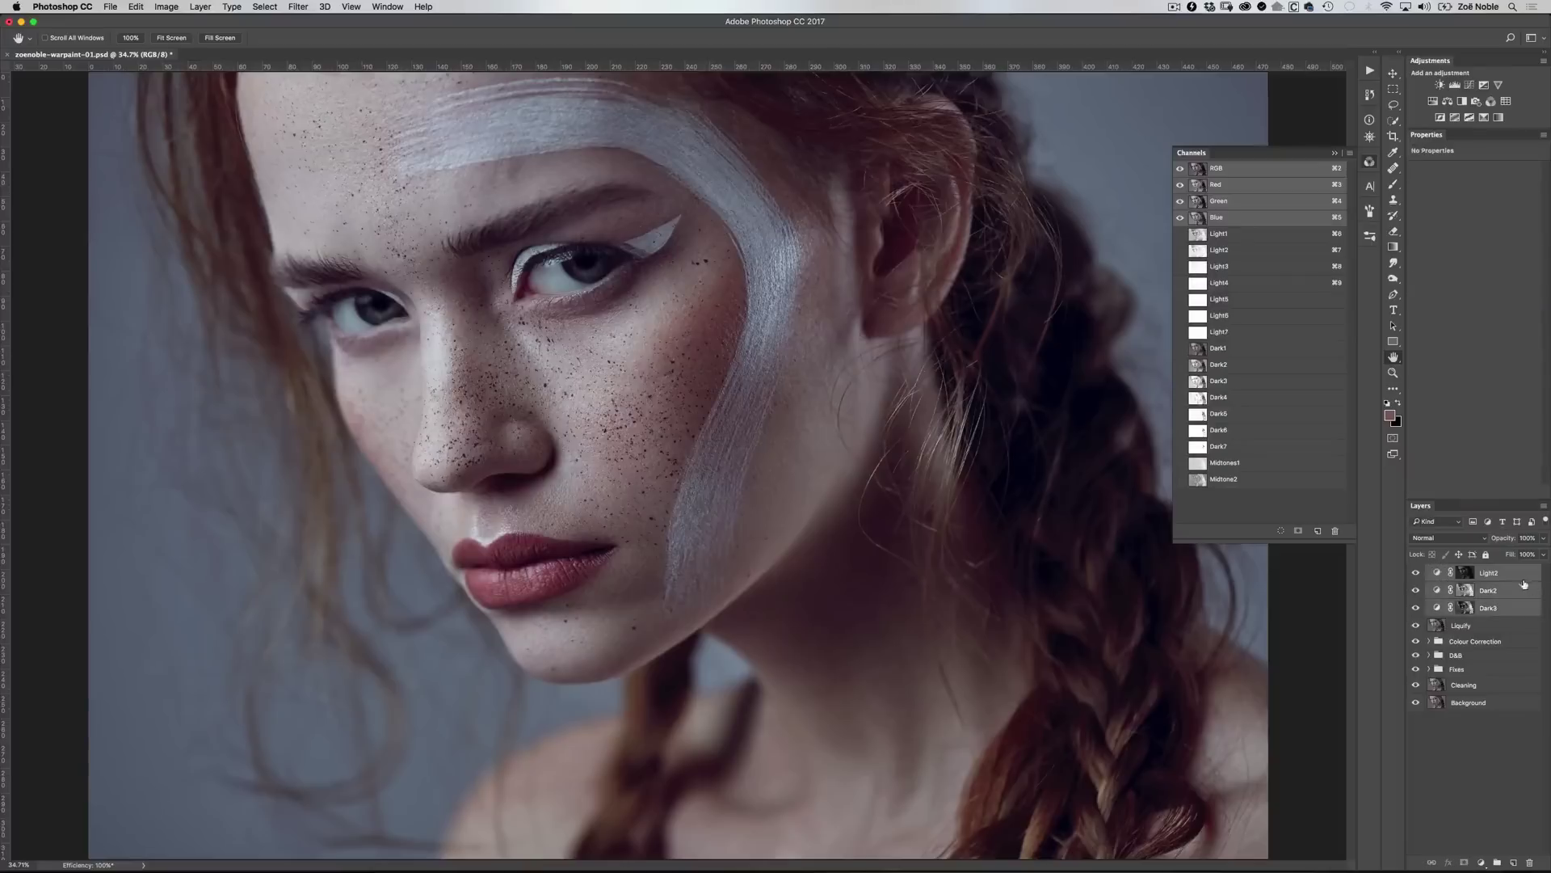
key(super+g)
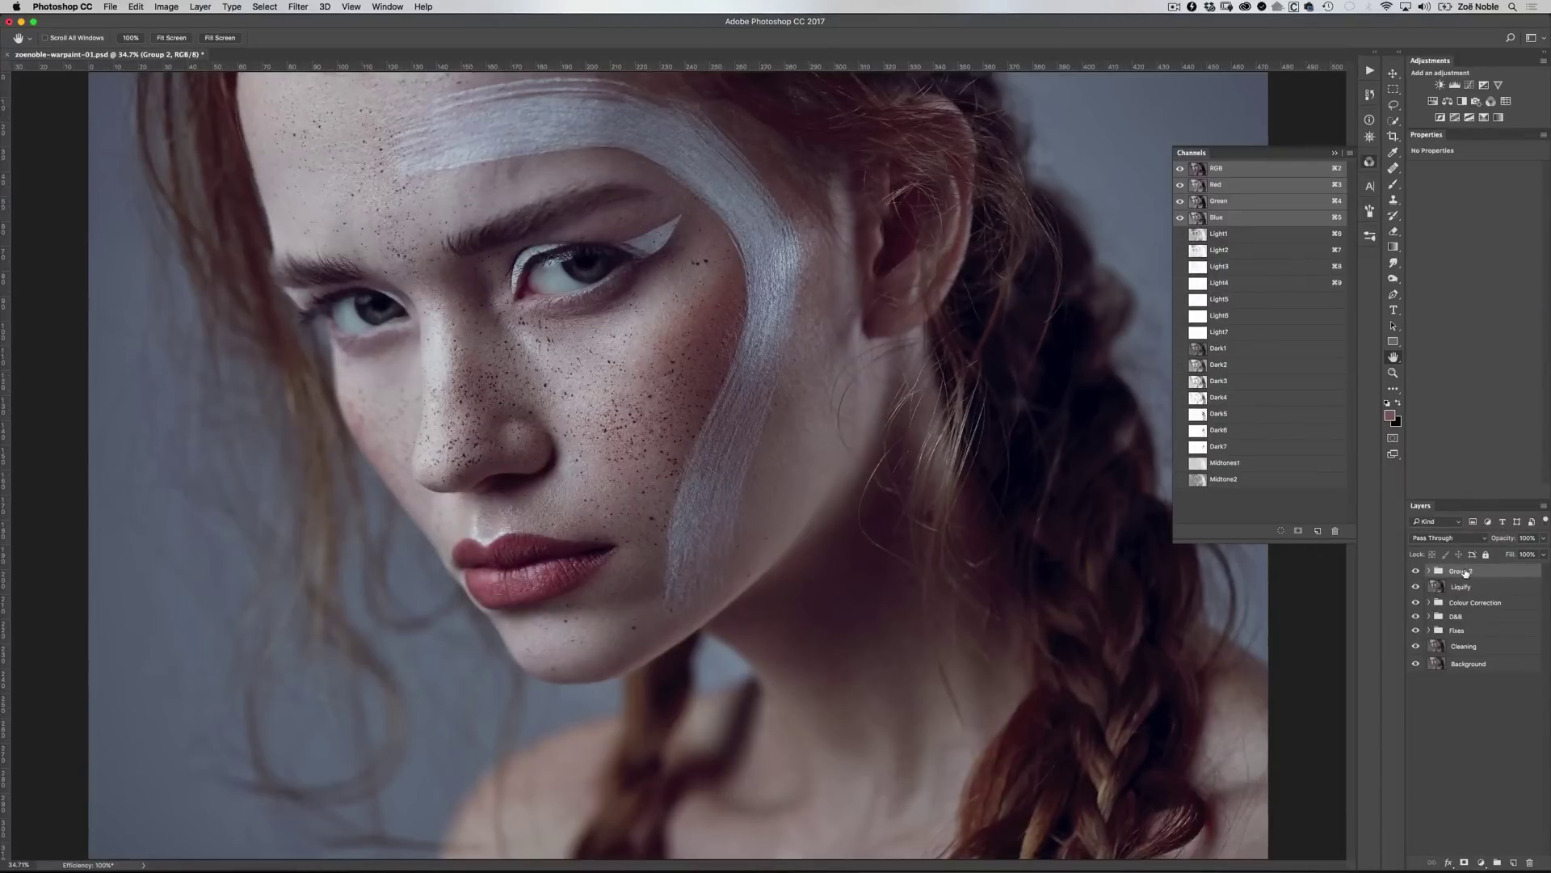
double_click(1464, 570)
text(Colour Crading)
key(Return)
Lower the Colour Grading group's opacity to about 75% and compare the portrait with the group hidden and shown
click(1544, 538)
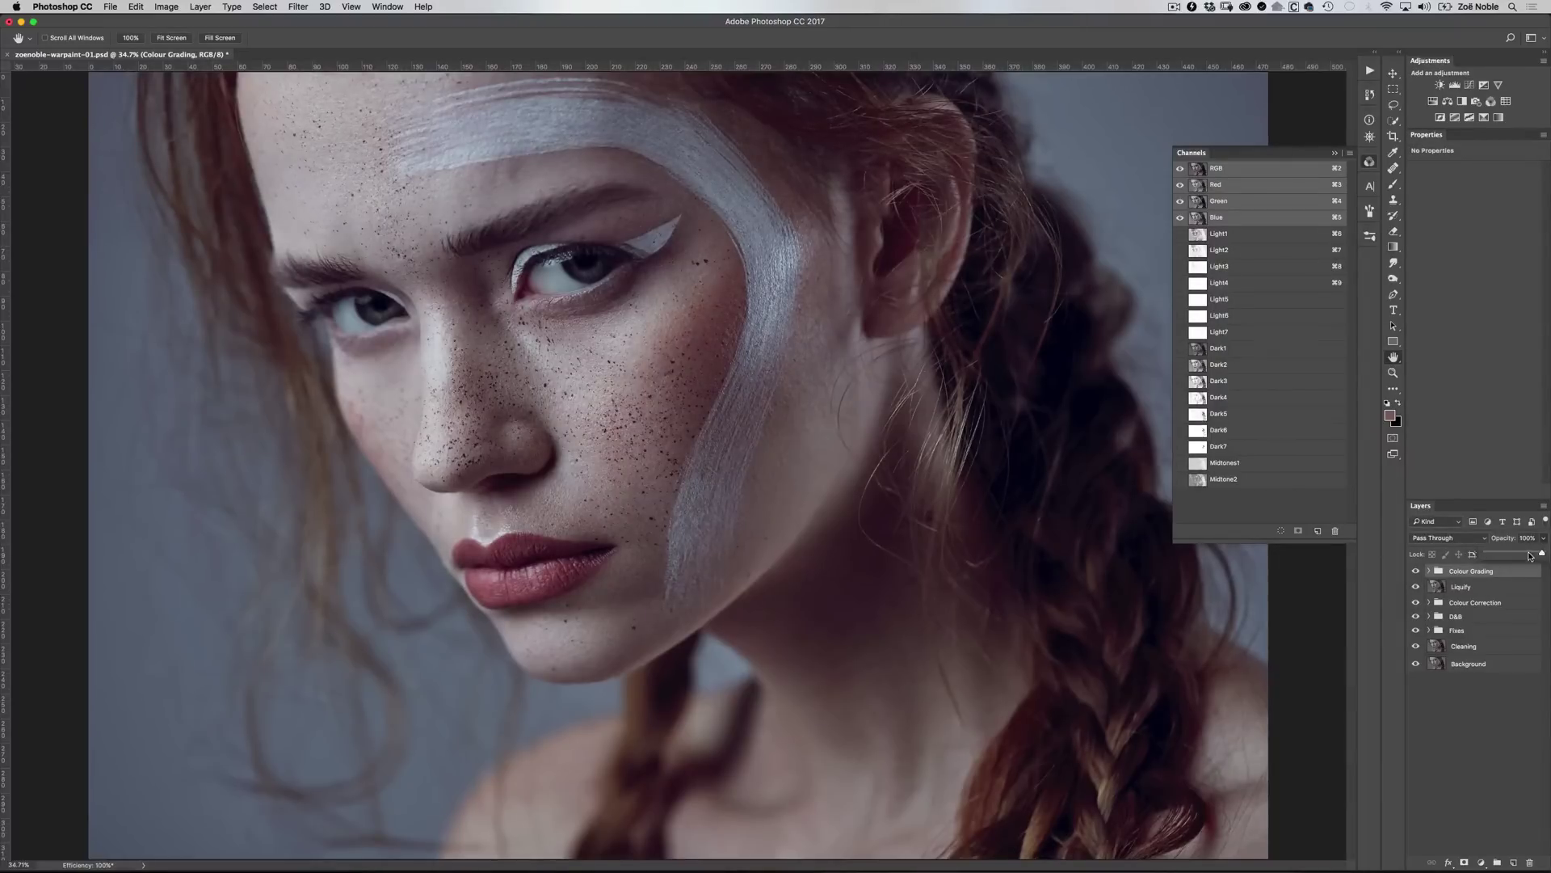
mouse_move(1526, 554)
mouse_down()
mouse_move(1525, 568)
mouse_move(1519, 555)
mouse_move(1534, 557)
mouse_up()
click(1518, 573)
click(1335, 154)
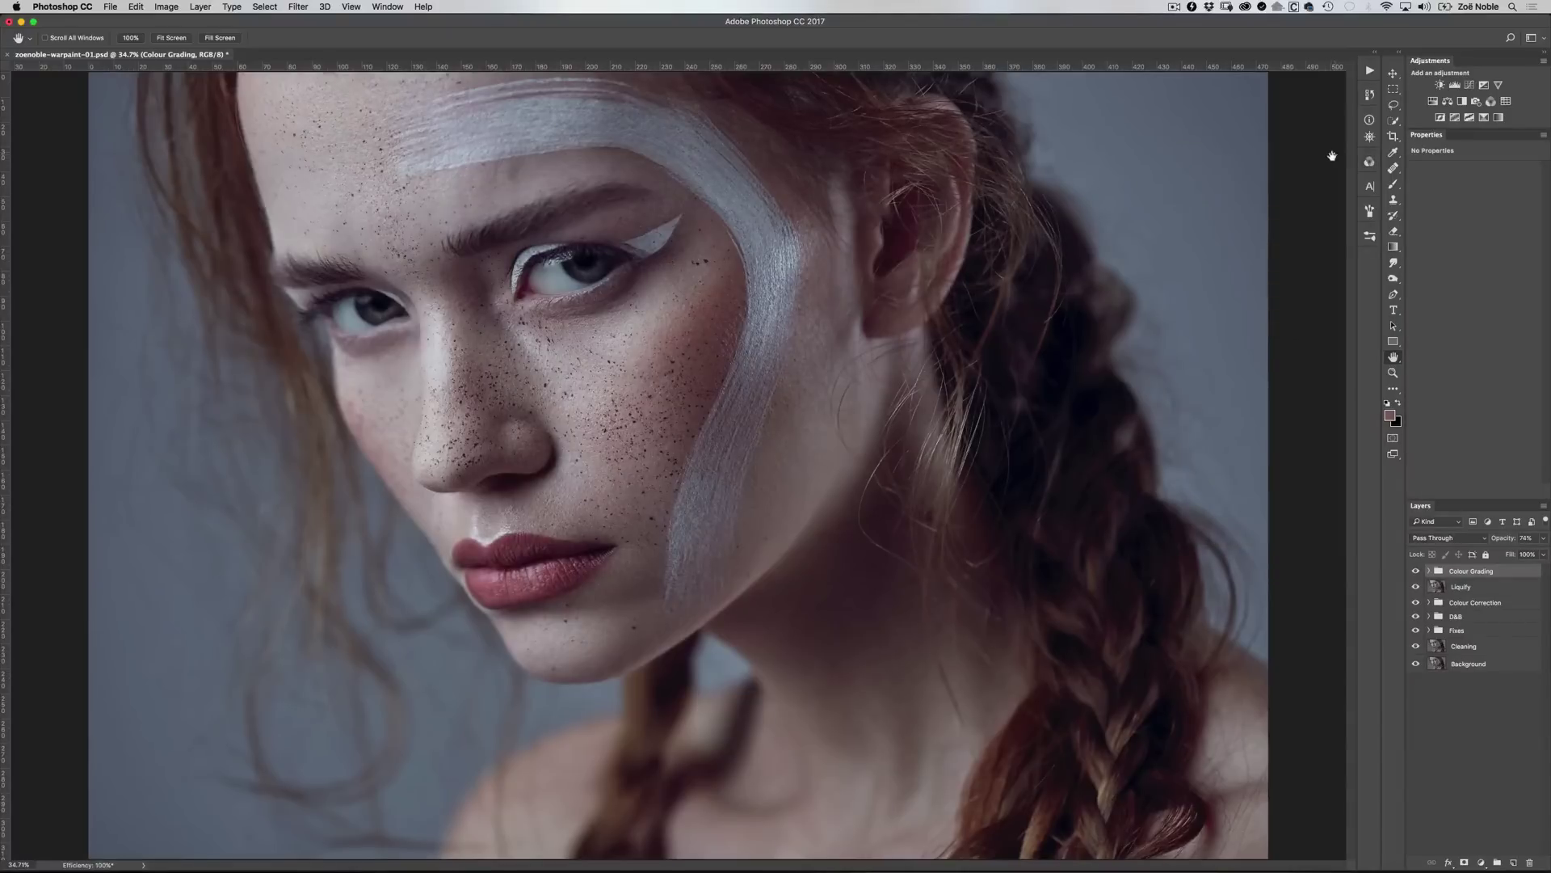
click(1416, 571)
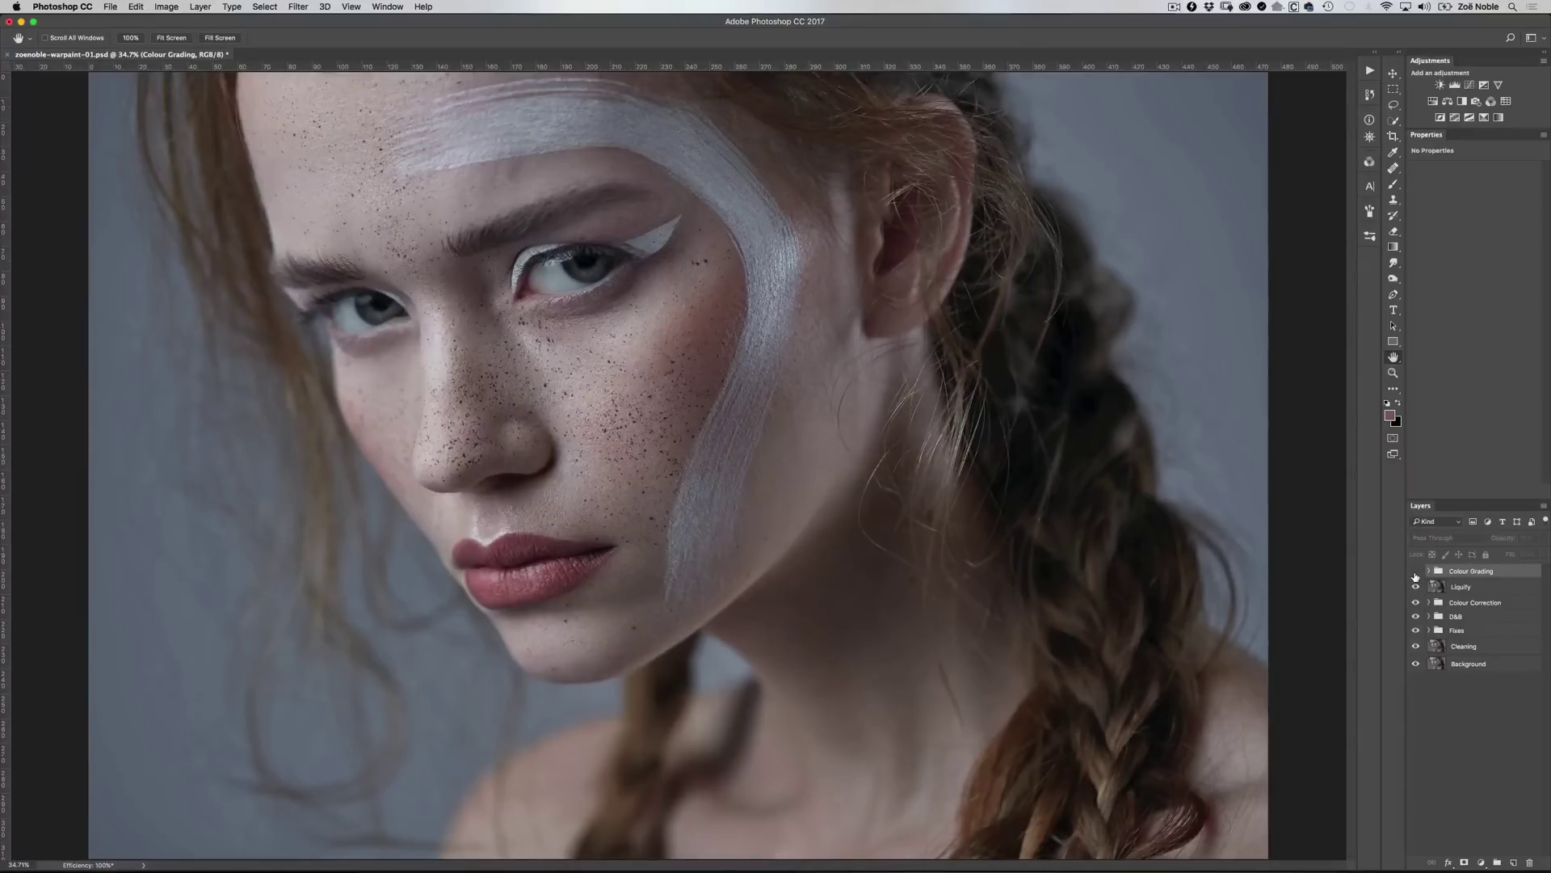
click(1415, 571)
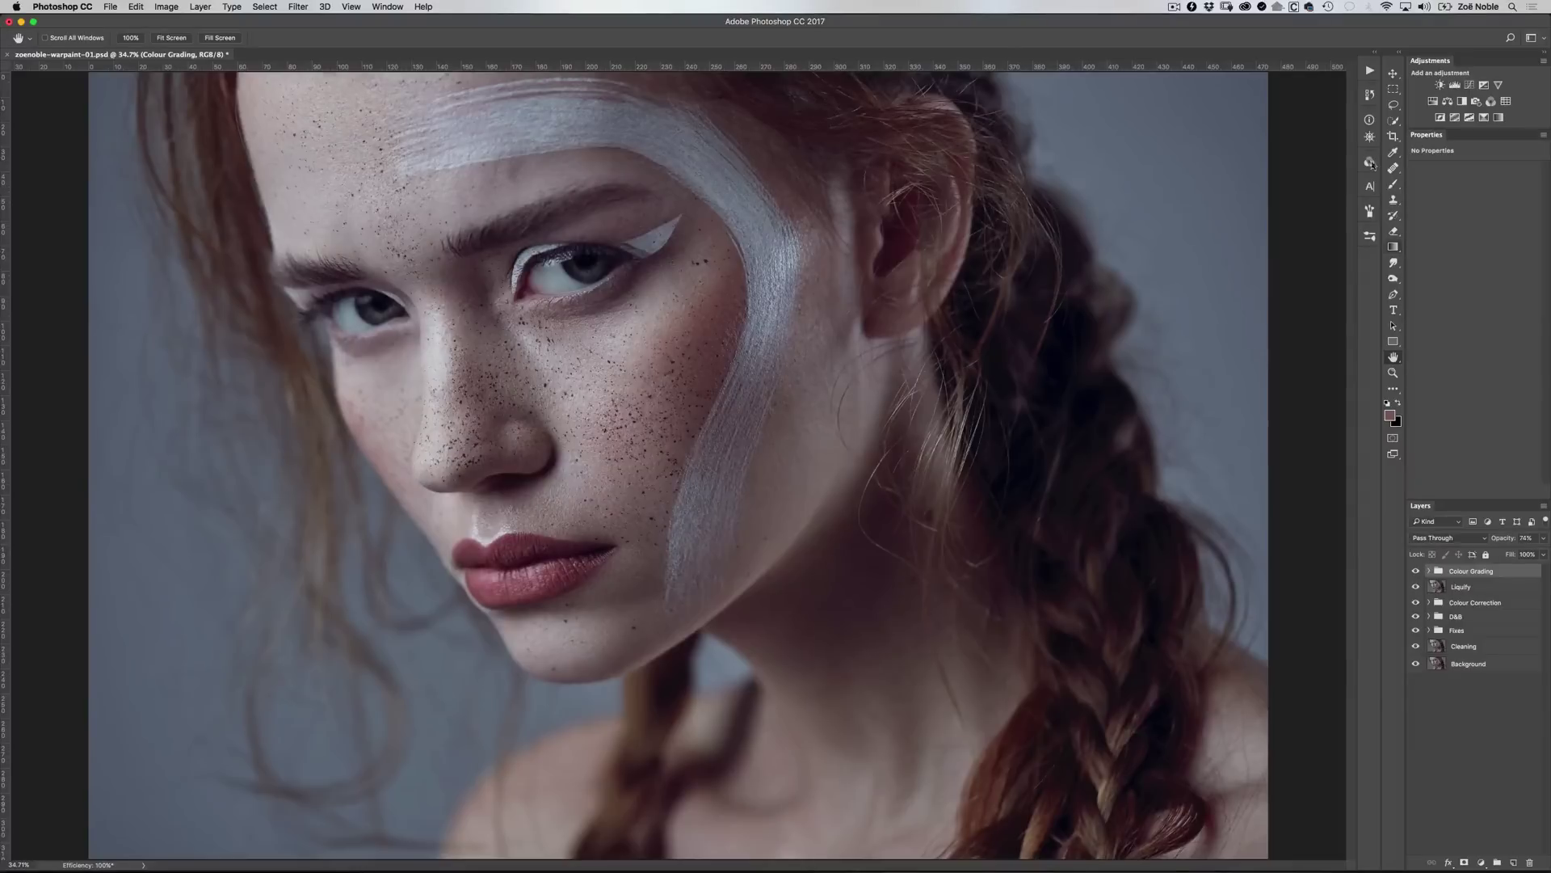
Run the Delete lights, Delete darks and Delete midtones actions, and check the channel list for leftover luminosity masks
click(1370, 72)
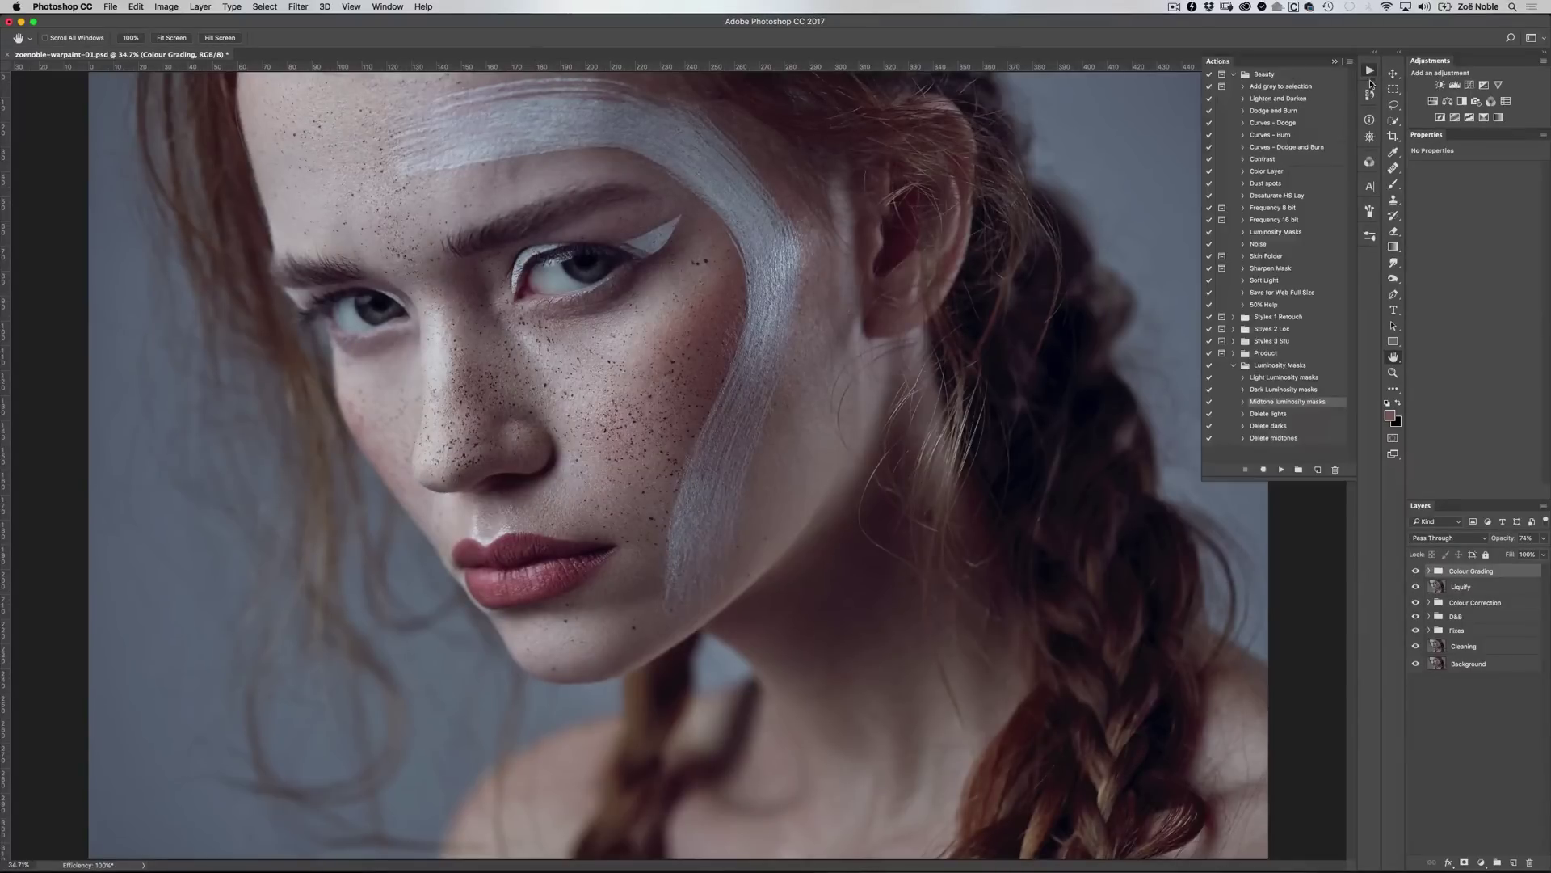
click(1293, 417)
shift+click(1291, 427)
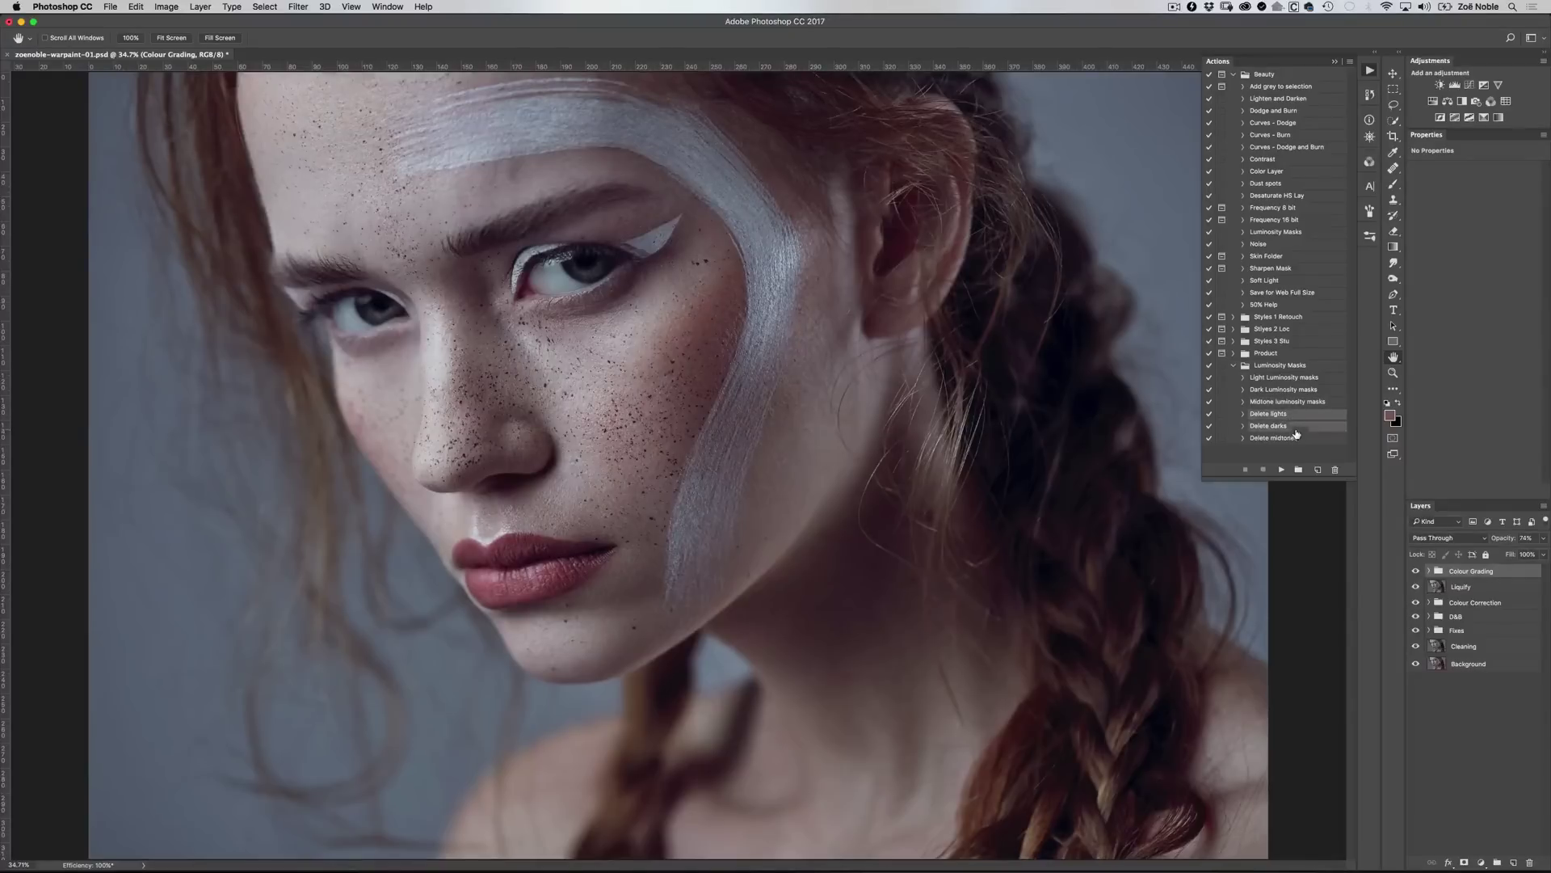
shift+click(1305, 438)
click(1281, 470)
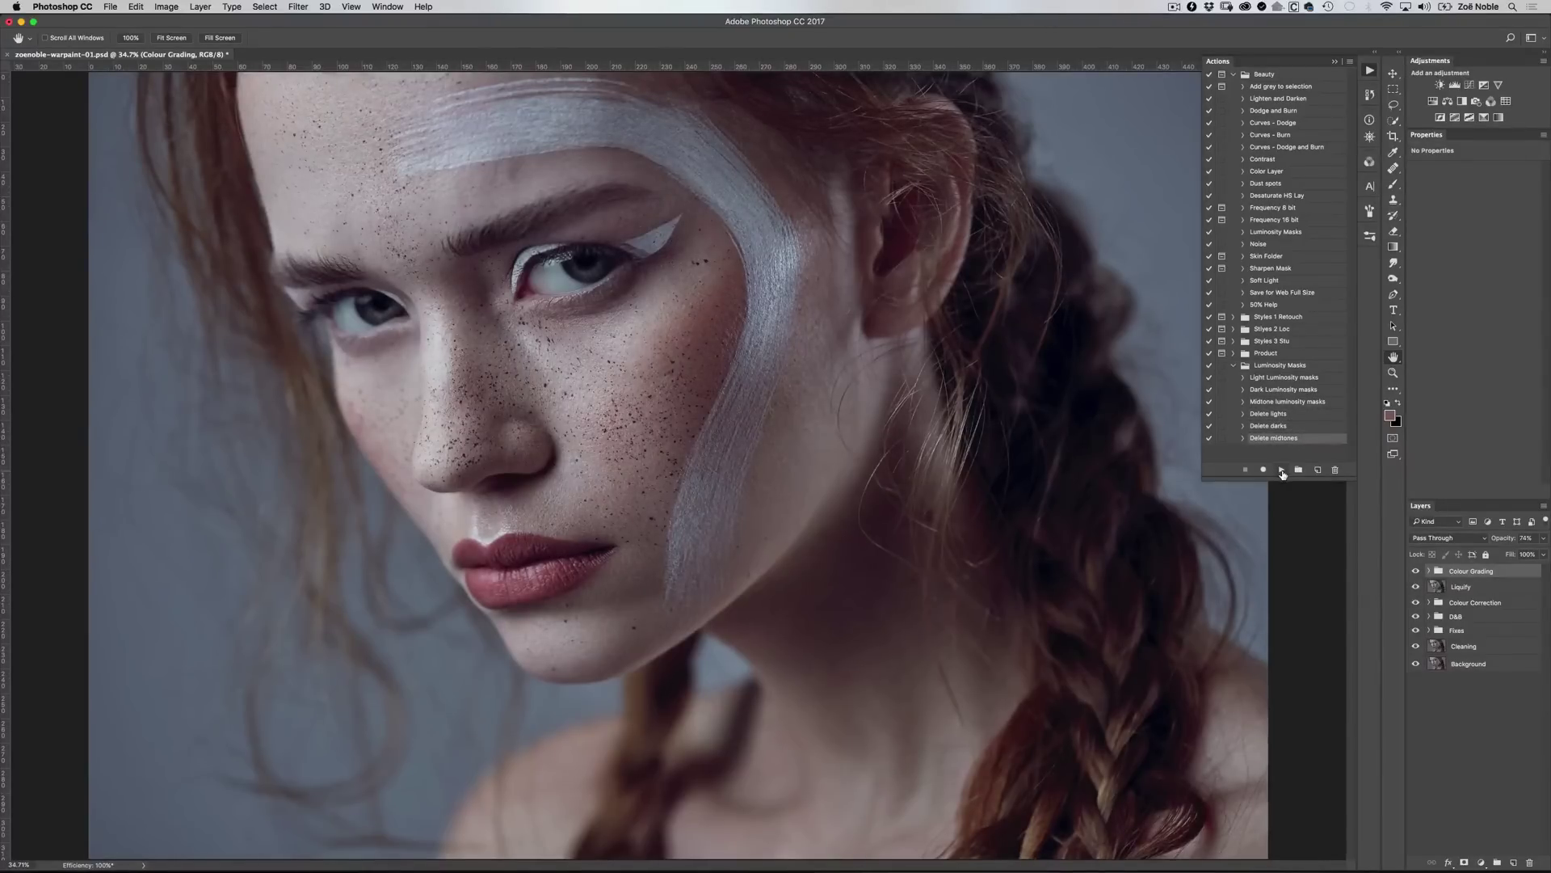
click(1369, 162)
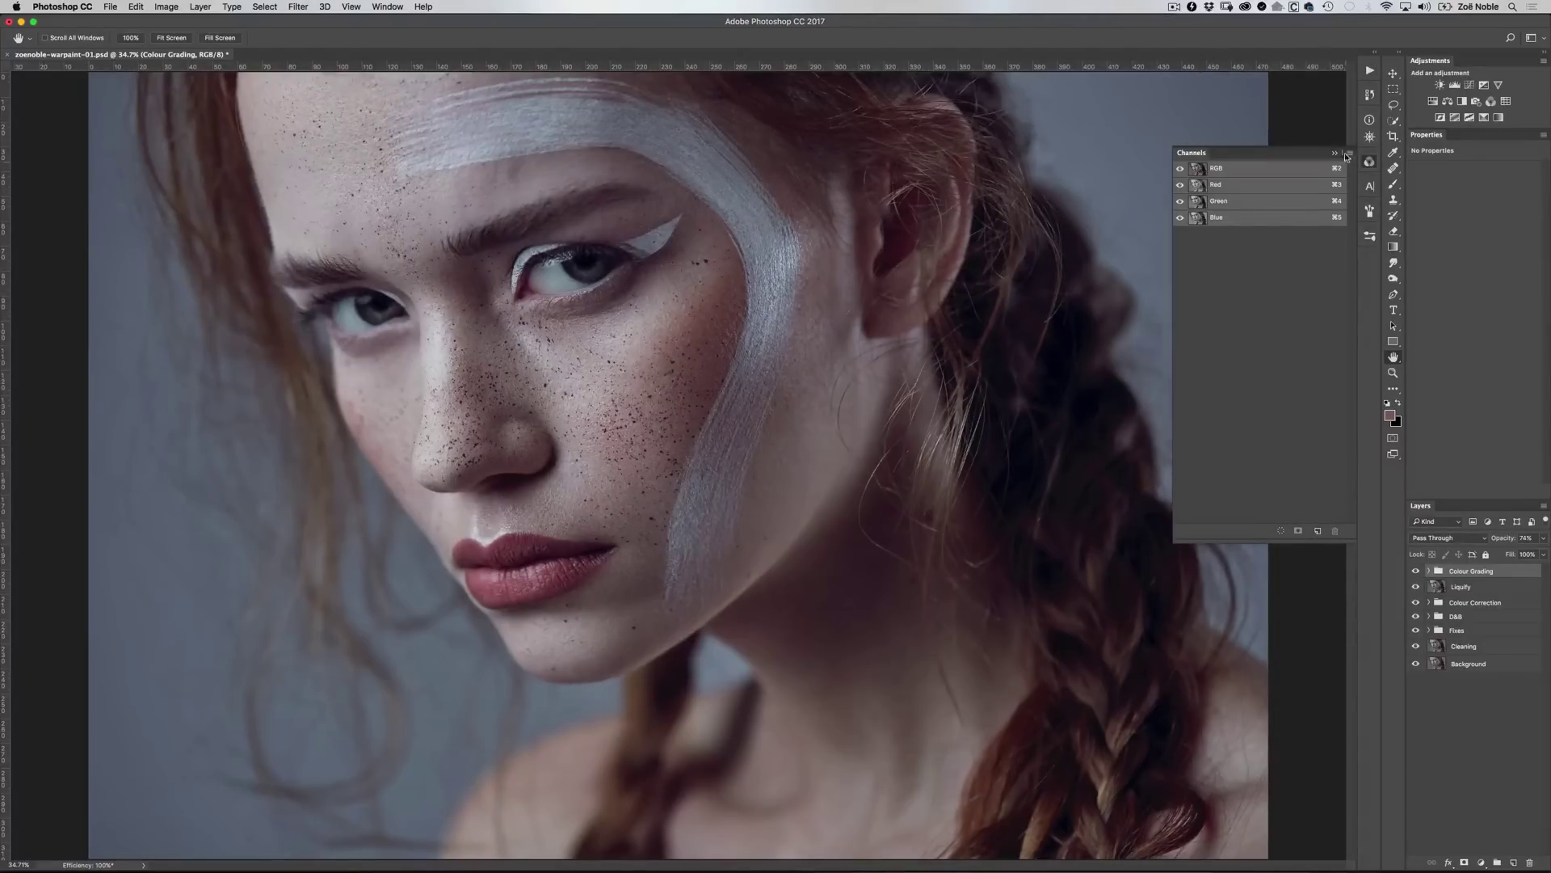
click(1337, 153)
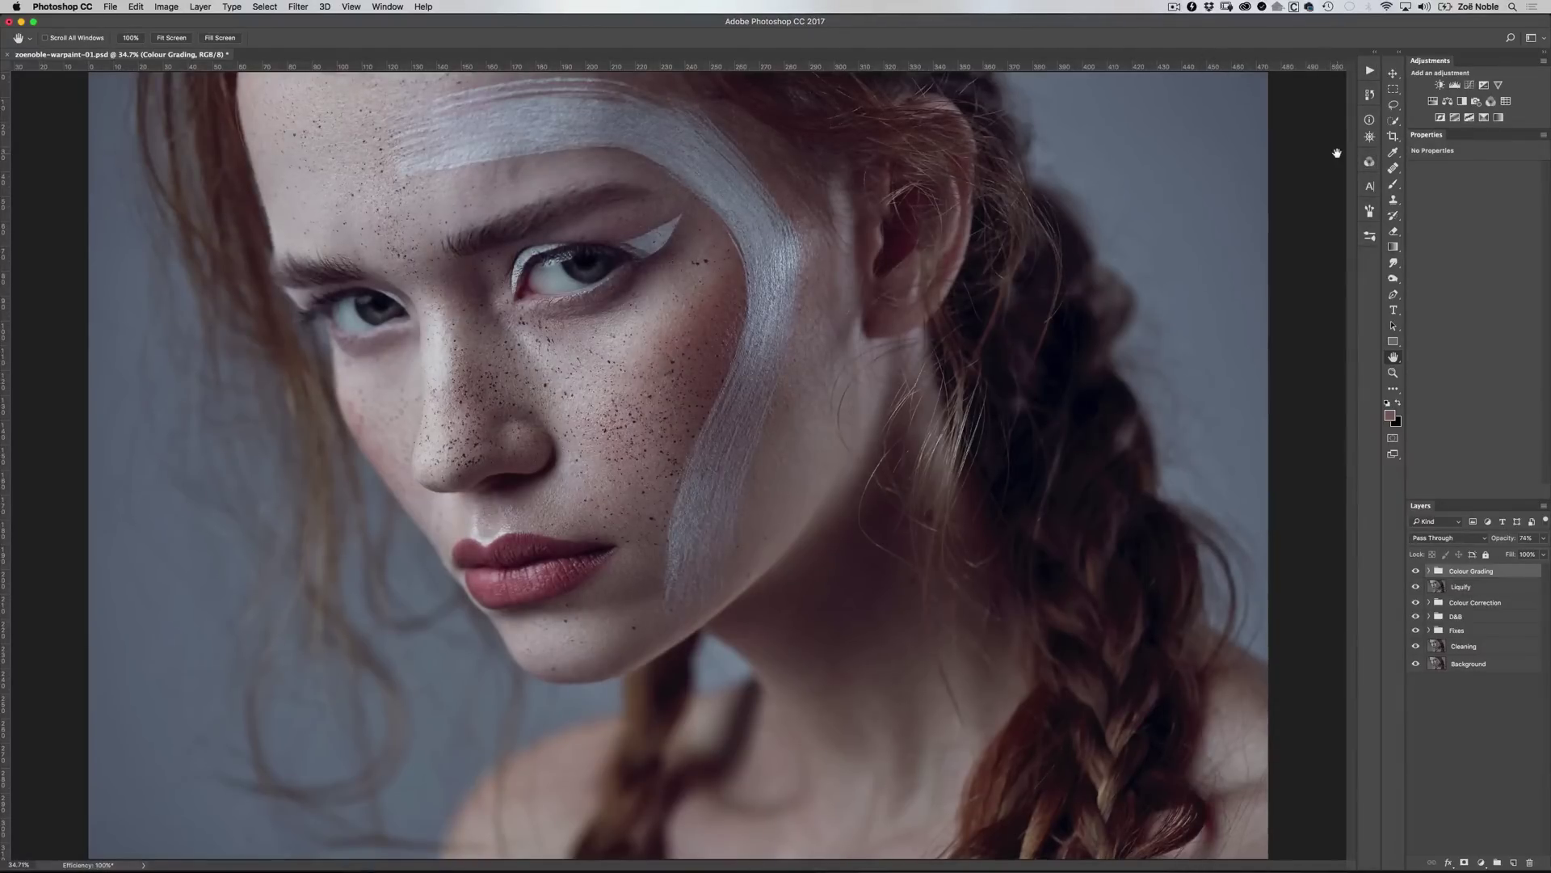